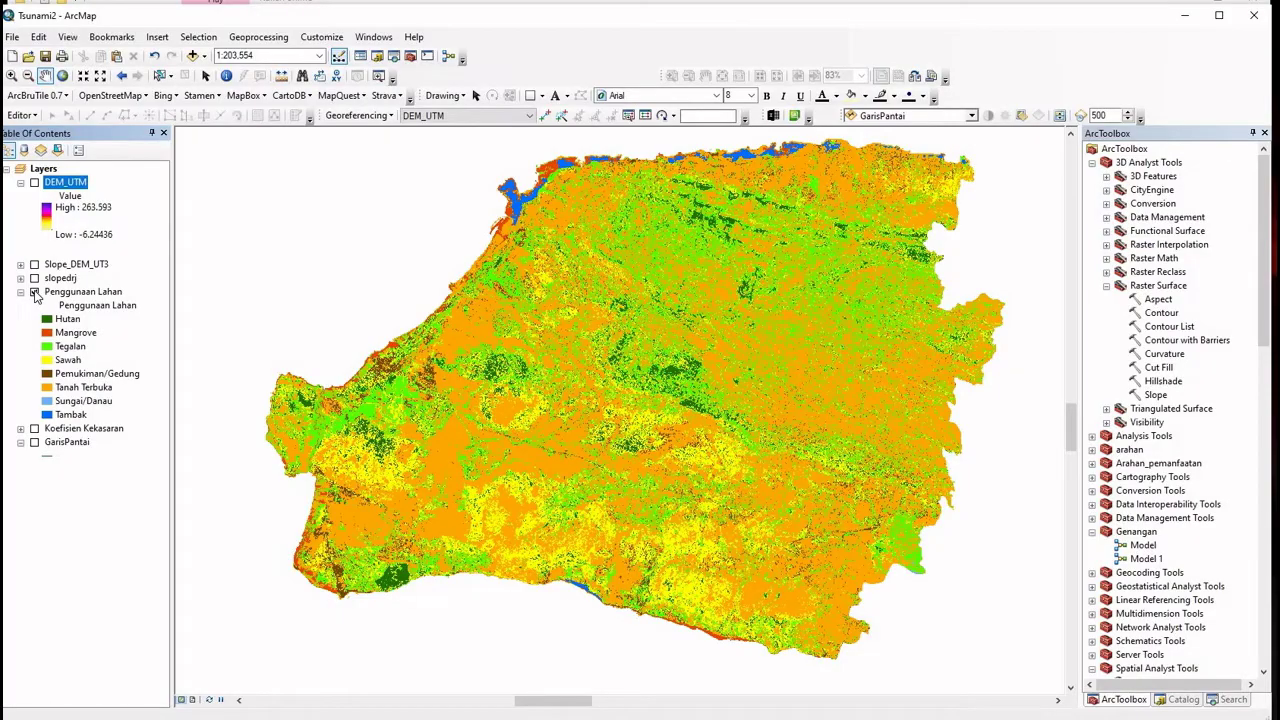
# Hide the Penggunaan Lahan layer and turn on the GarisPantai and DEM_UTM layers
pyautogui.click(34, 292)
pyautogui.click(34, 442)
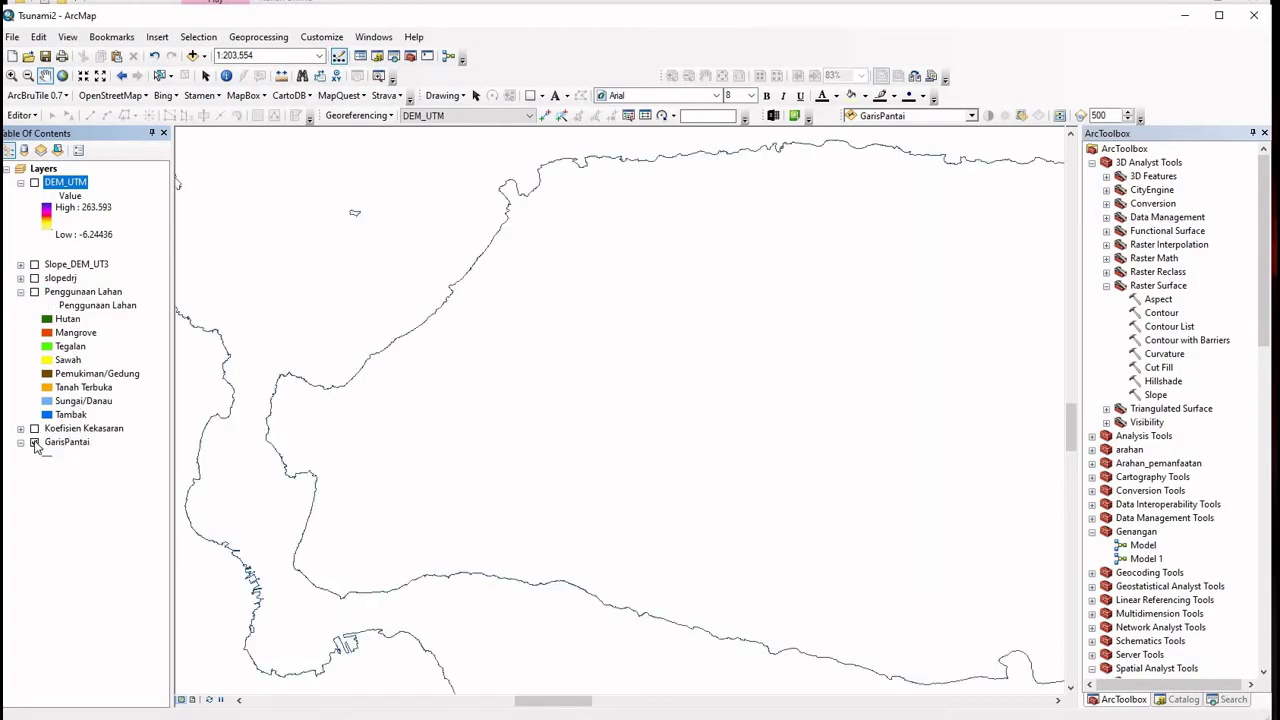
pyautogui.click(35, 183)
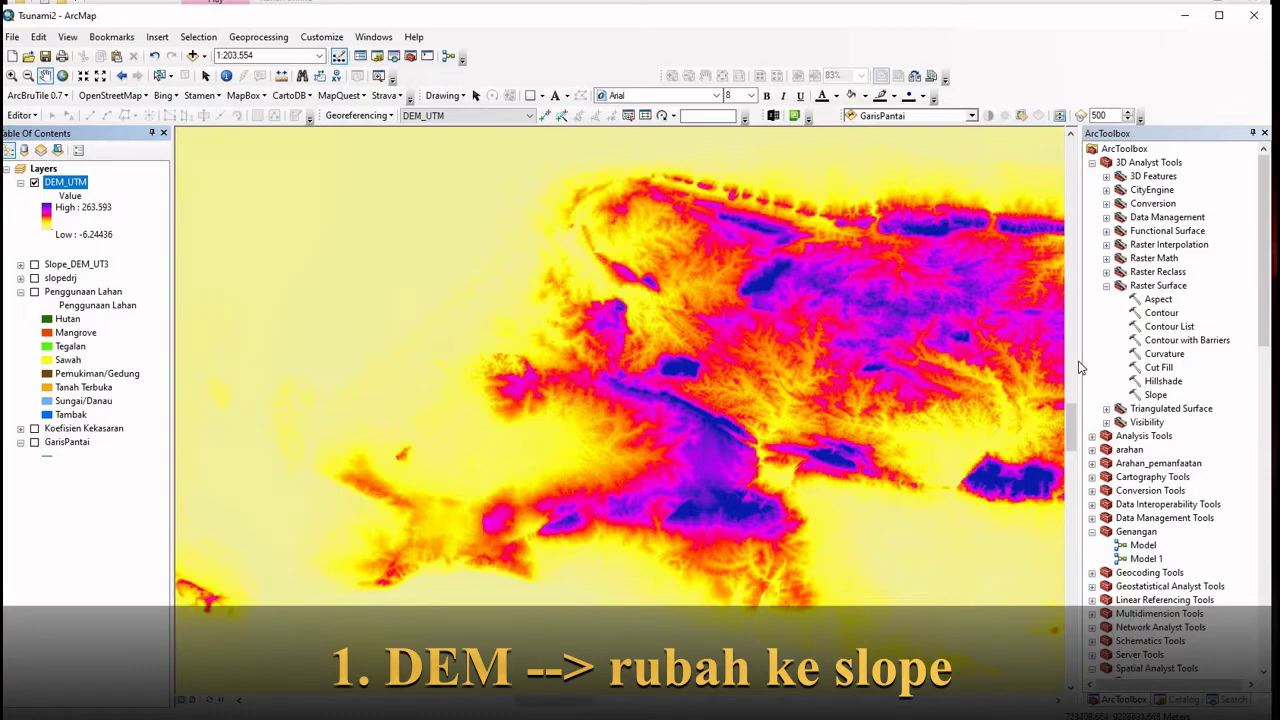
# Set up the 3D Analyst Slope tool with DEM_UTM as the input raster, keeping DEGREE as the output measurement
pyautogui.click(1155, 396)
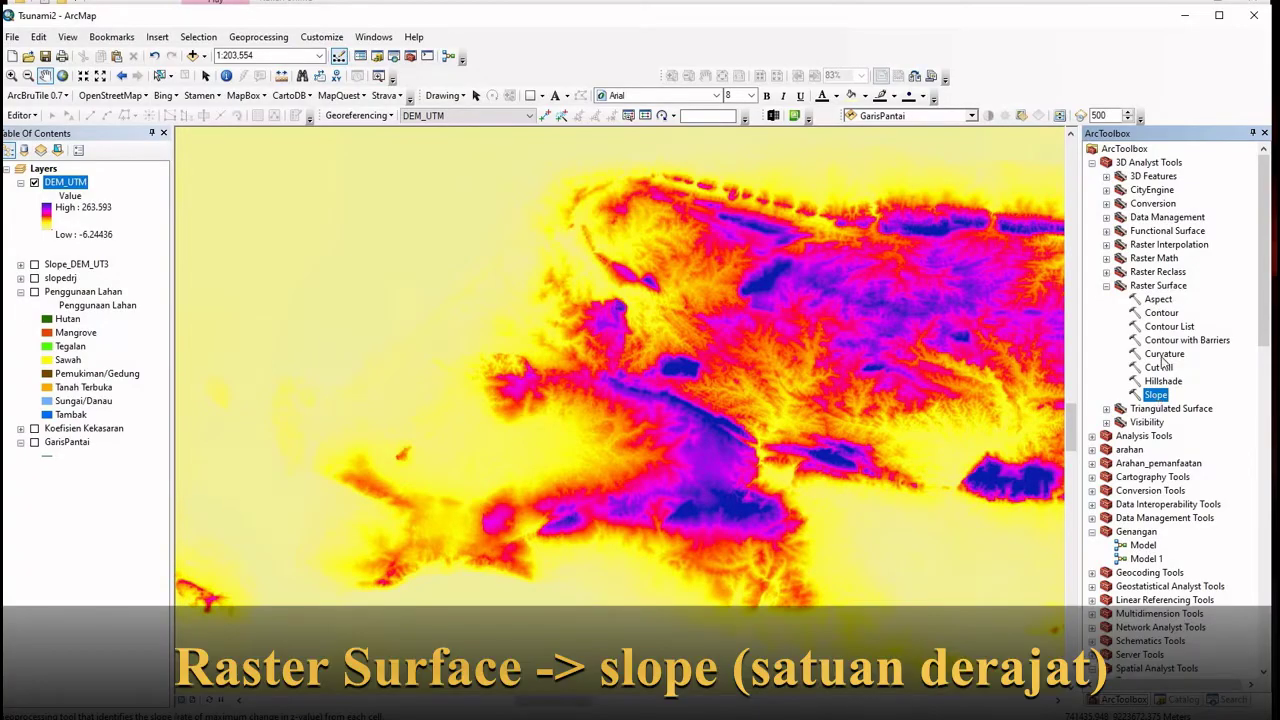
pyautogui.doubleClick(1157, 395)
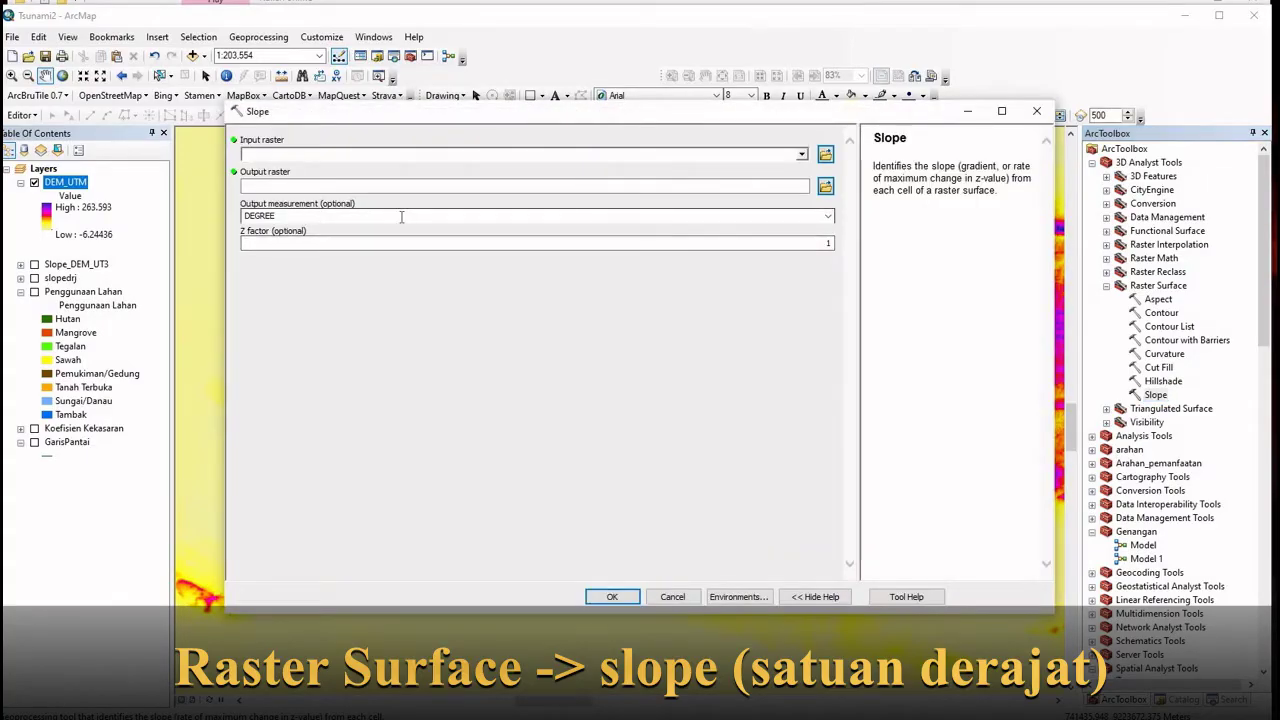
pyautogui.click(803, 157)
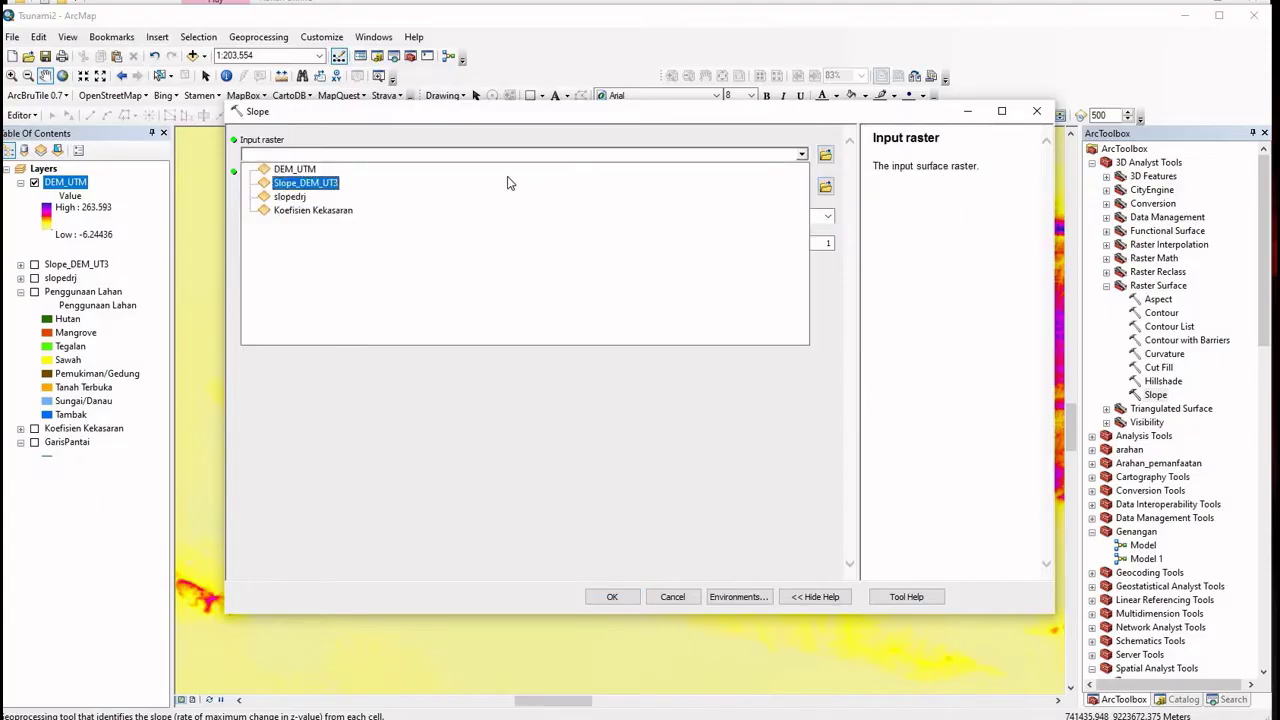
pyautogui.click(505, 169)
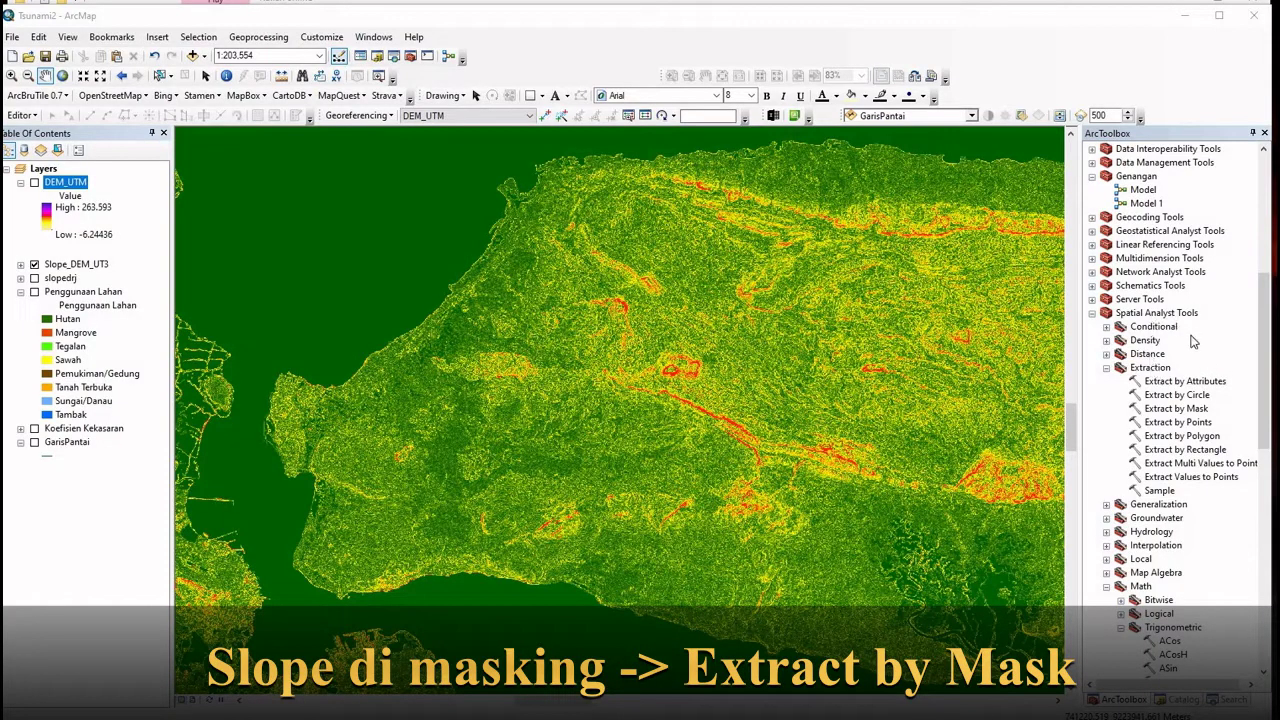
# Set up Extract by Mask with Slope_DEM_UT3 as the input raster and ADMINISTRASIDESA_AR_25K as the mask
pyautogui.doubleClick(1190, 410)
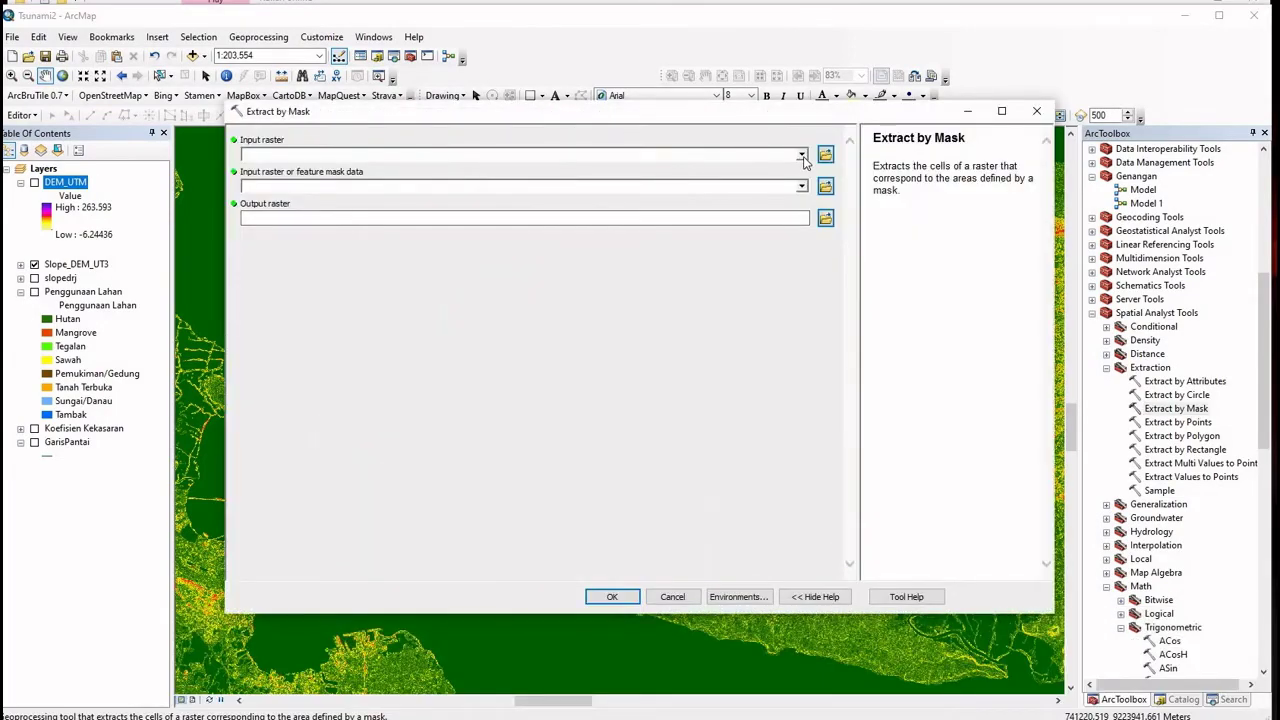
pyautogui.click(803, 157)
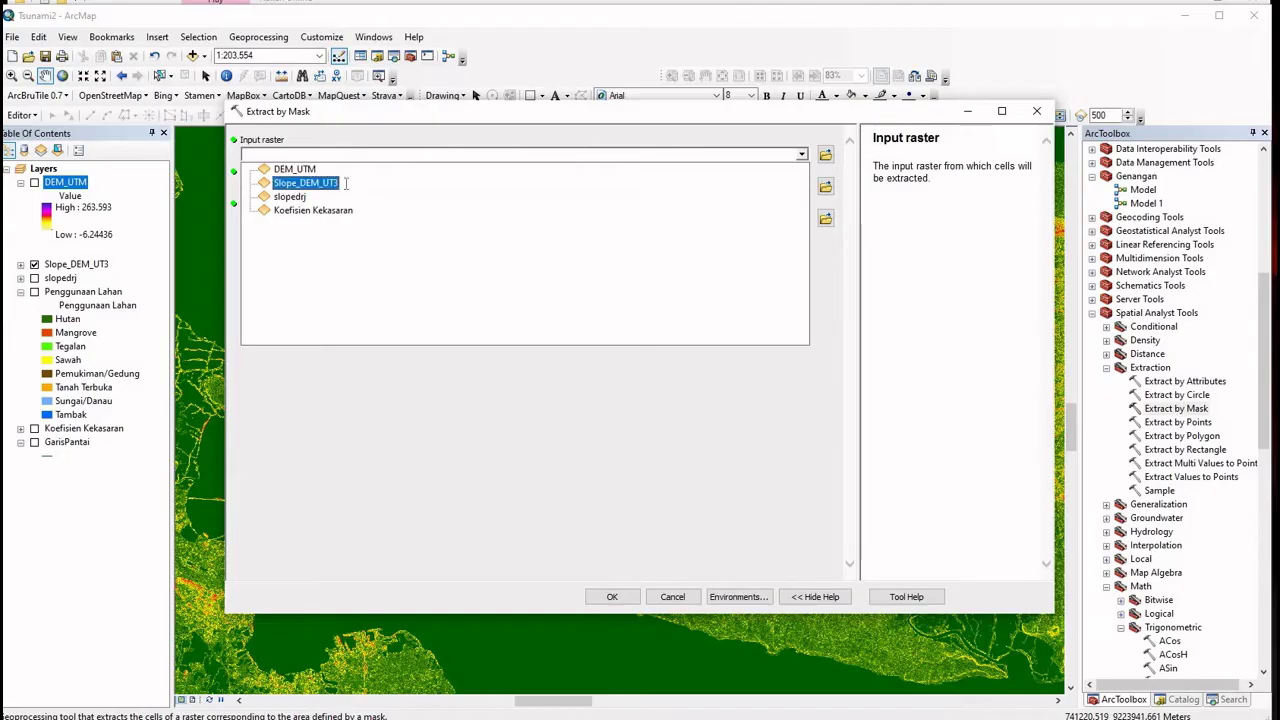
pyautogui.click(345, 184)
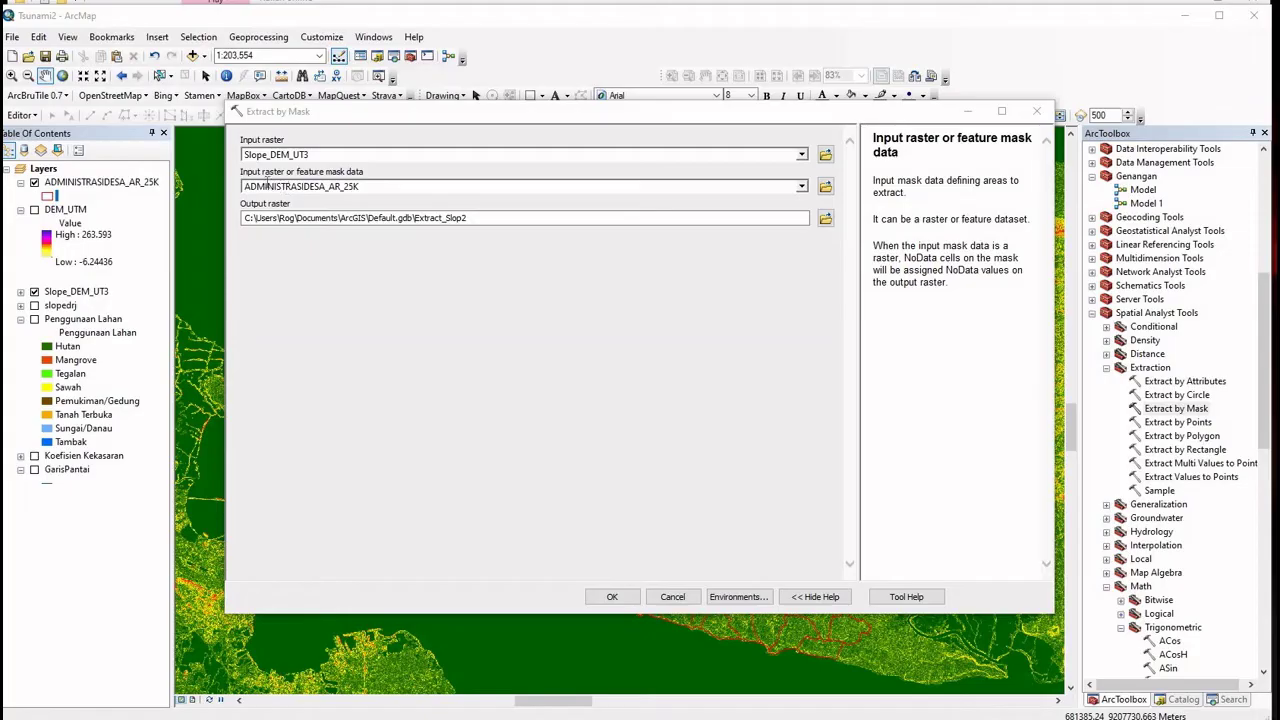
pyautogui.click(365, 185)
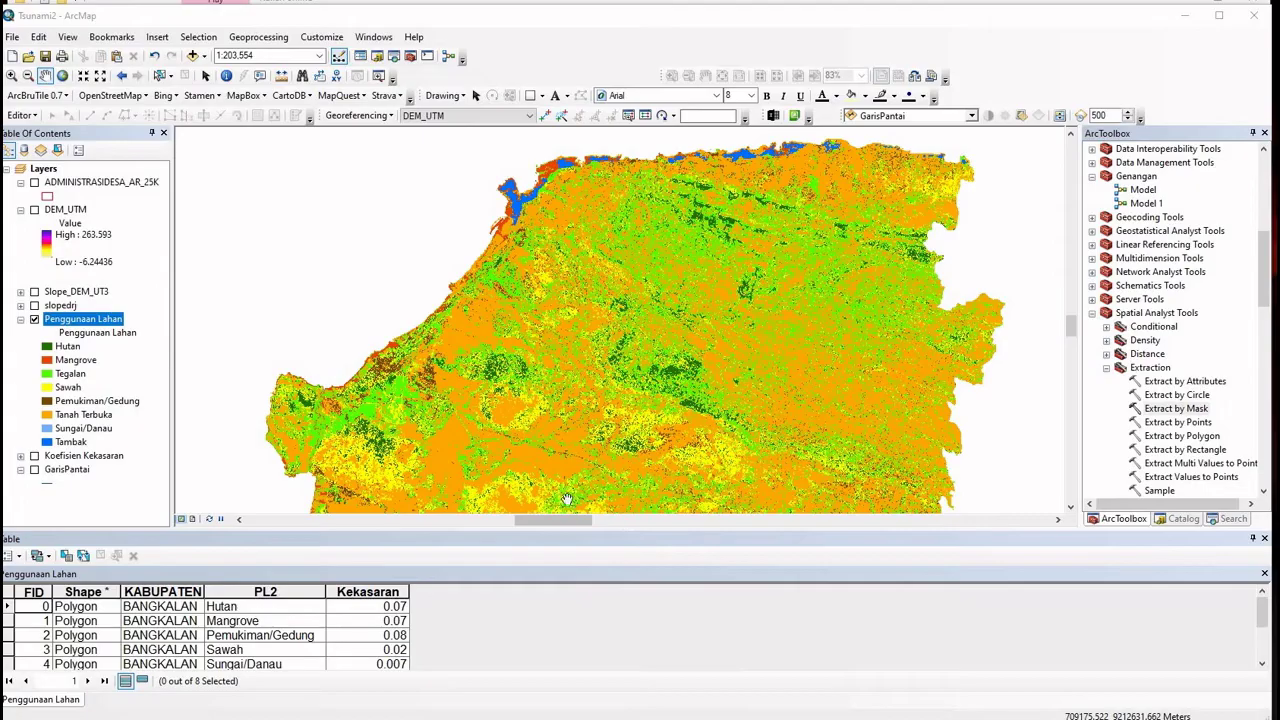
# Examine the PL2 land use classes and their Kekasaran values in the Penggunaan Lahan attribute table, and close the table
pyautogui.moveTo(598, 298); pyautogui.dragTo(623, 272)
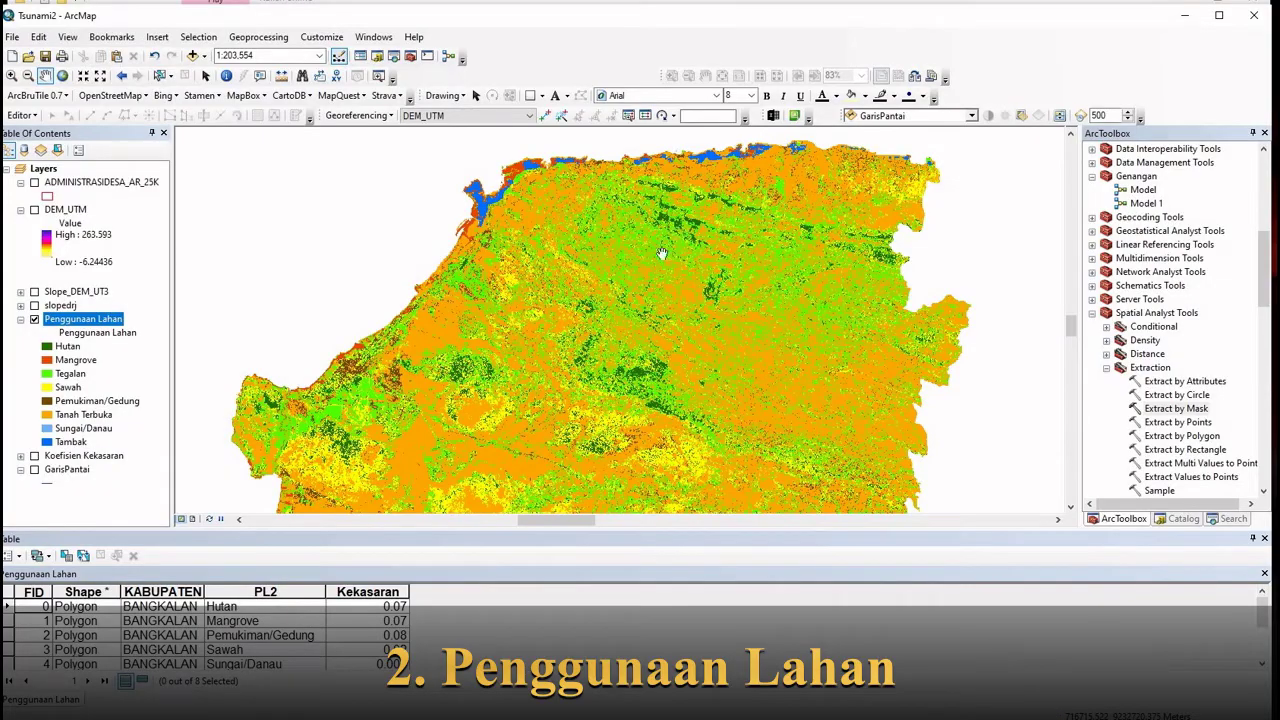
pyautogui.moveTo(574, 300); pyautogui.dragTo(574, 290)
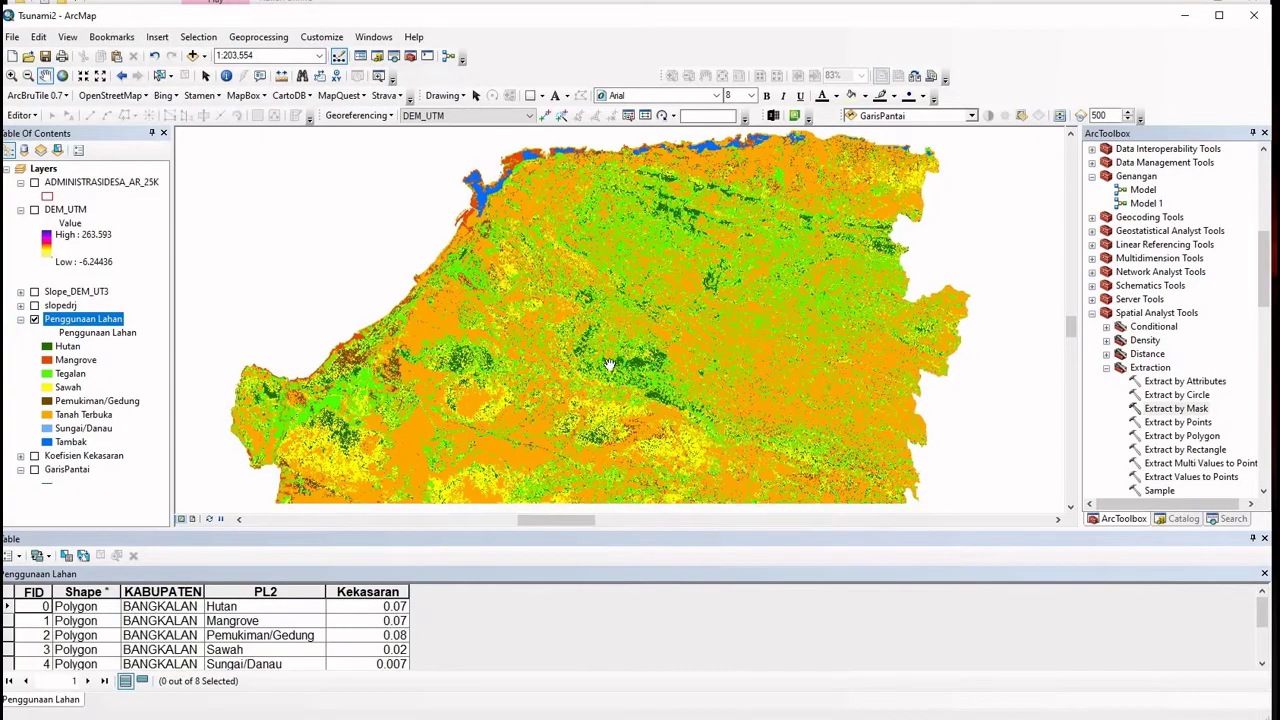
pyautogui.click(290, 593)
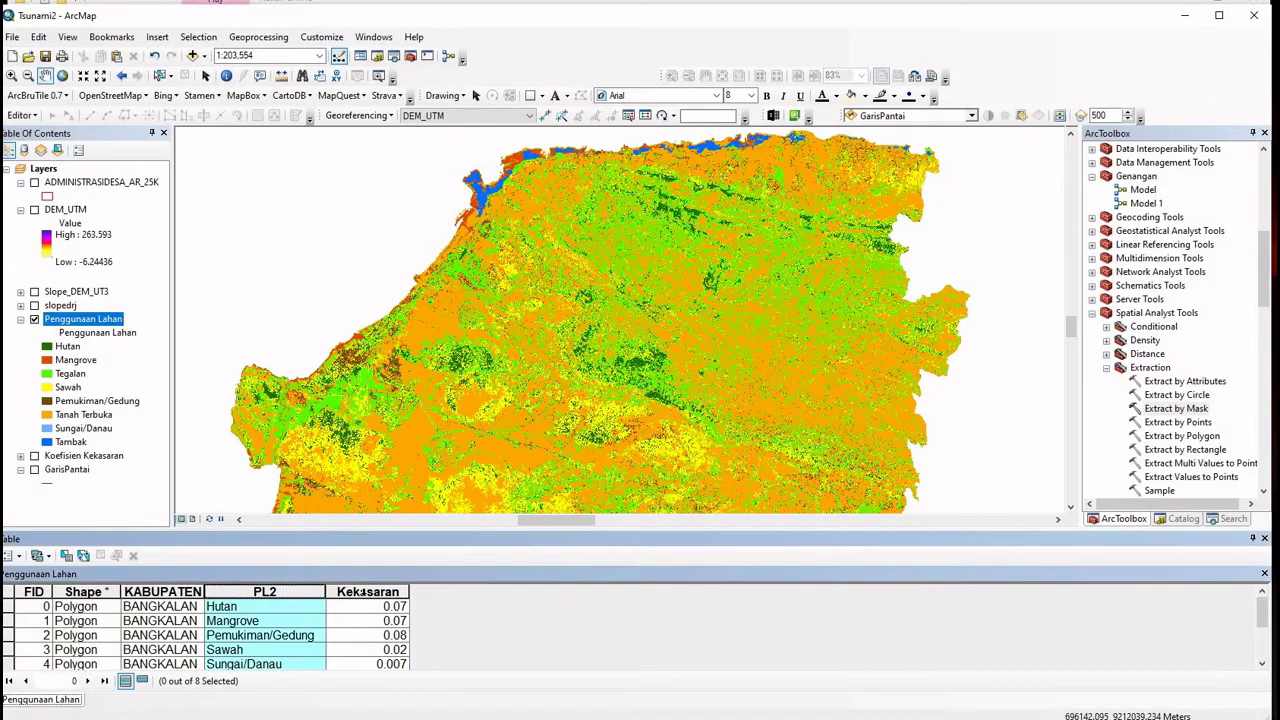
pyautogui.click(390, 595)
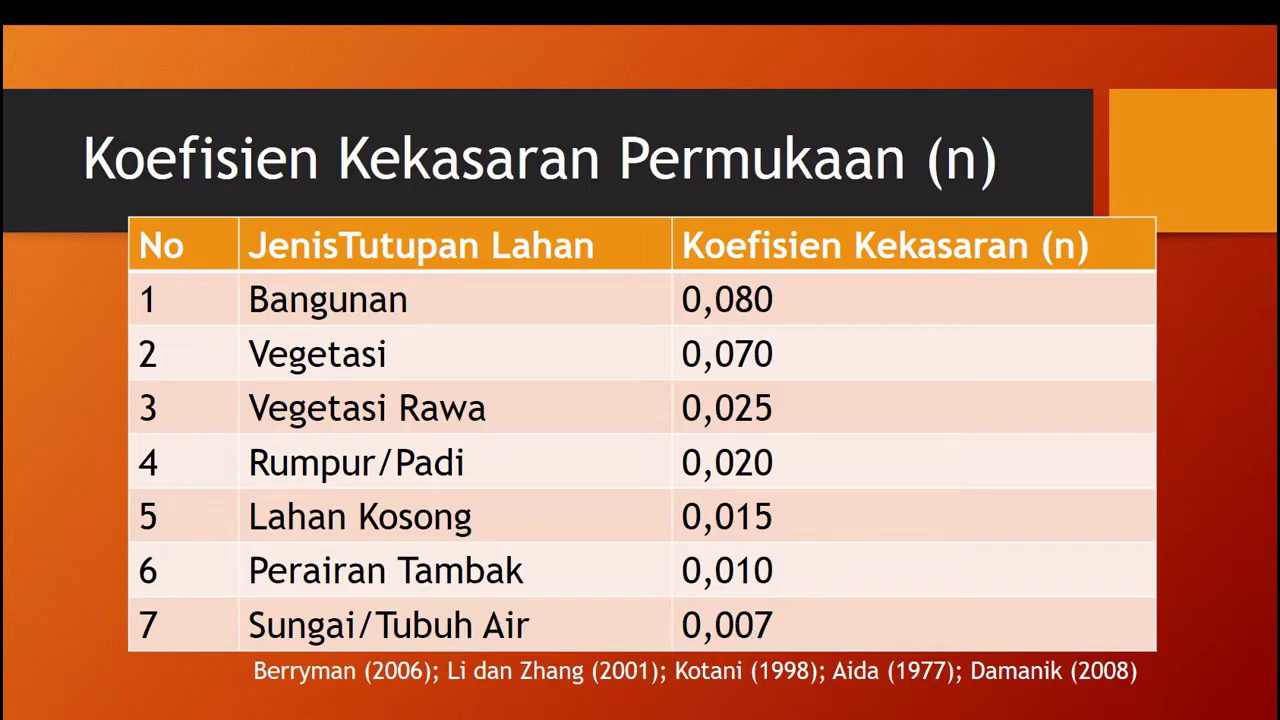
pyautogui.hotkey('alt', 'Tab')
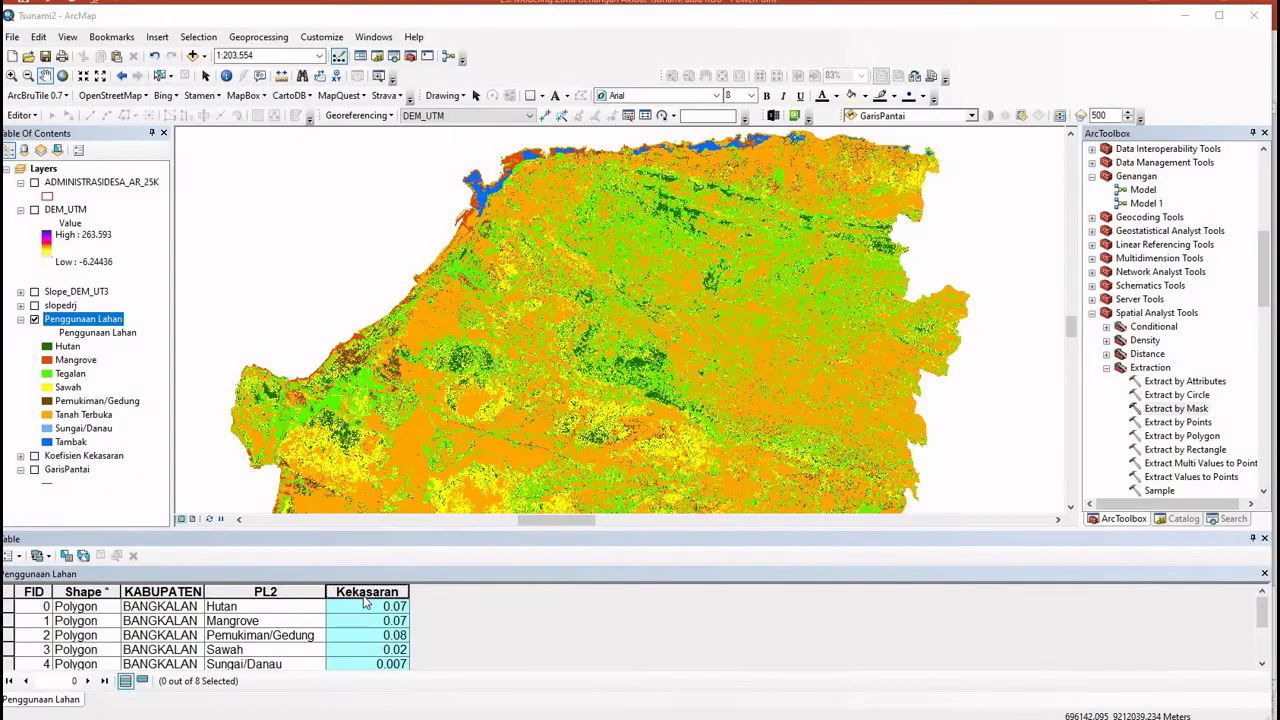
pyautogui.click(370, 611)
pyautogui.scroll(-2, 371, 612)
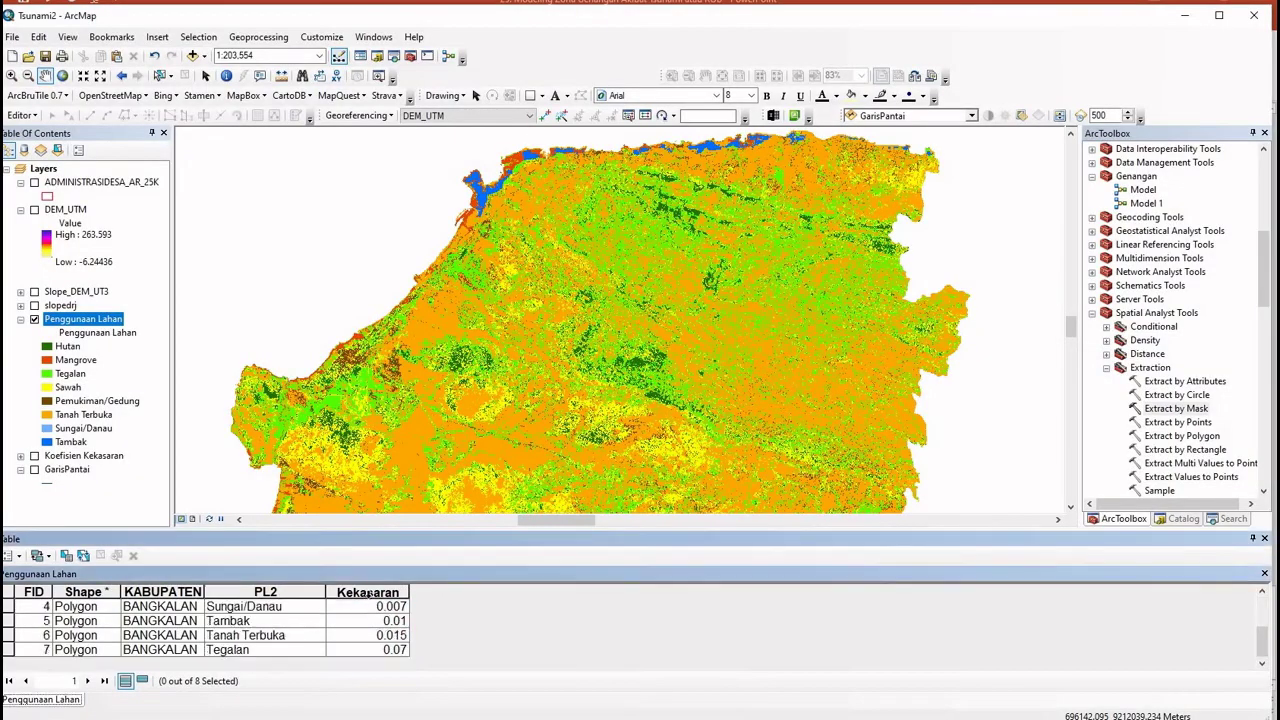
pyautogui.scroll(2, 370, 608)
pyautogui.click(368, 593)
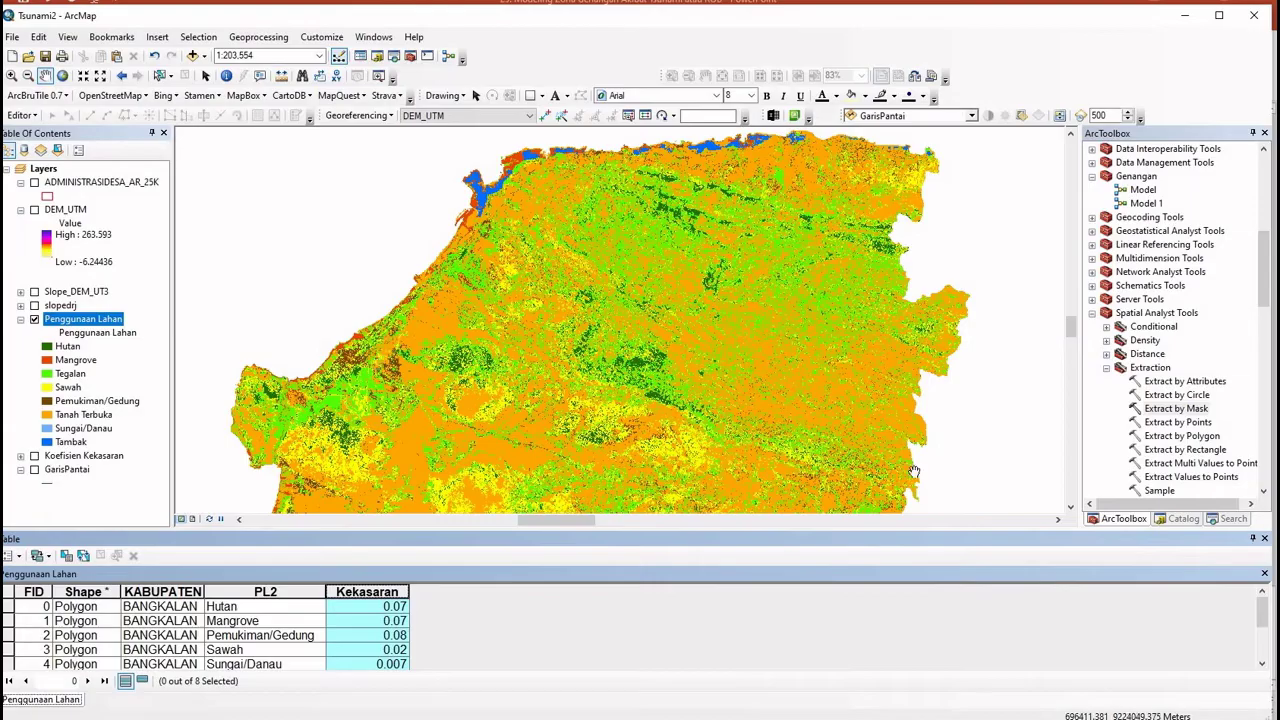
pyautogui.click(1265, 541)
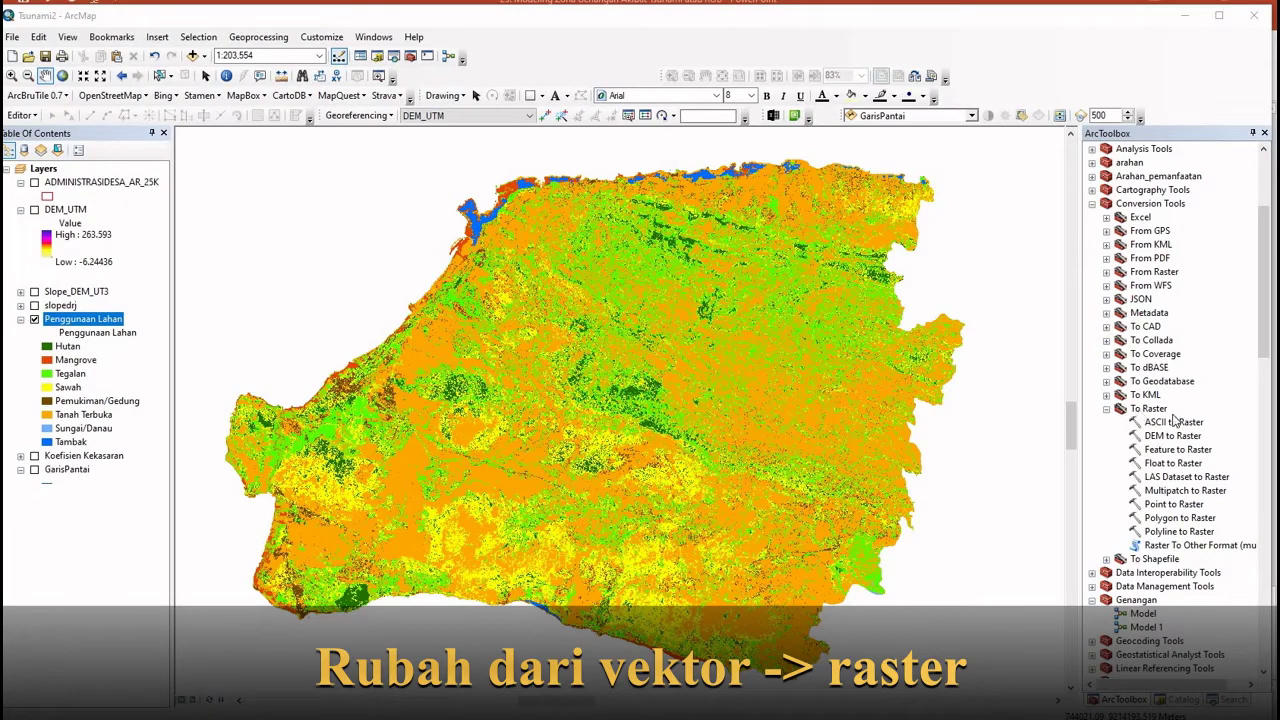
# Set up Polygon to Raster for Penggunaan Lahan with Kekasaran as the value field and a cell size of 30
pyautogui.doubleClick(1175, 518)
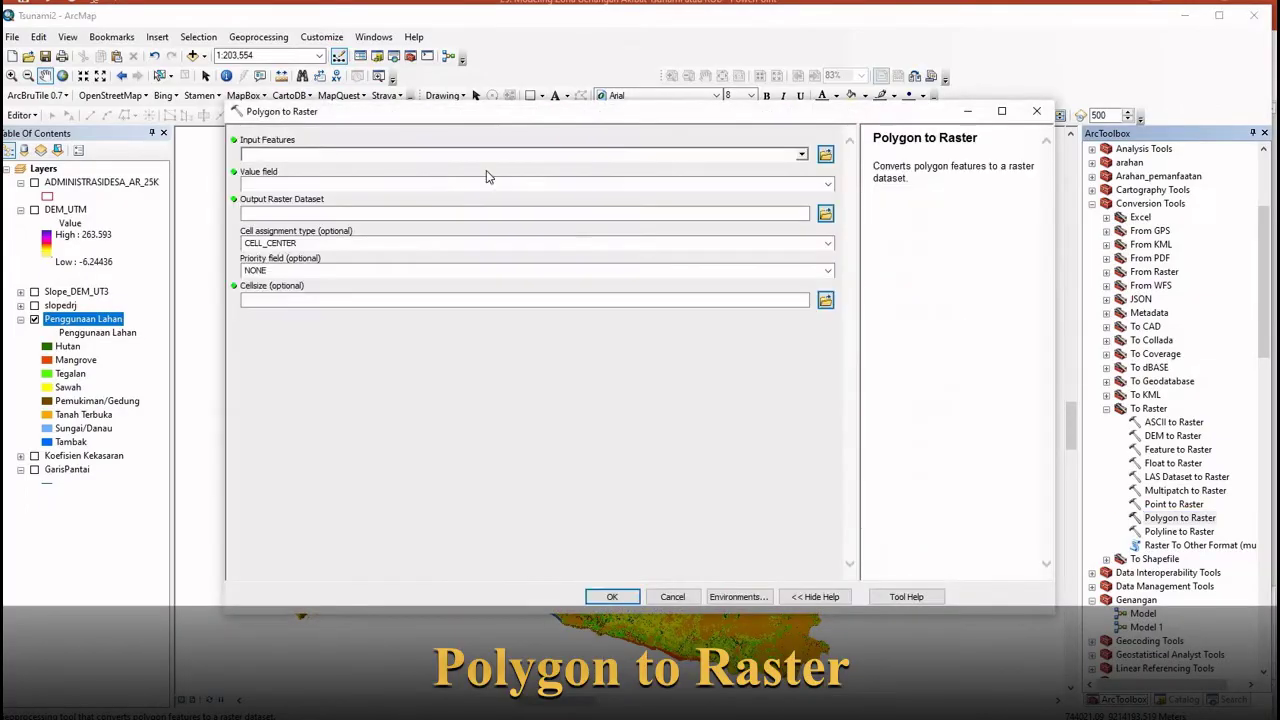
pyautogui.click(802, 155)
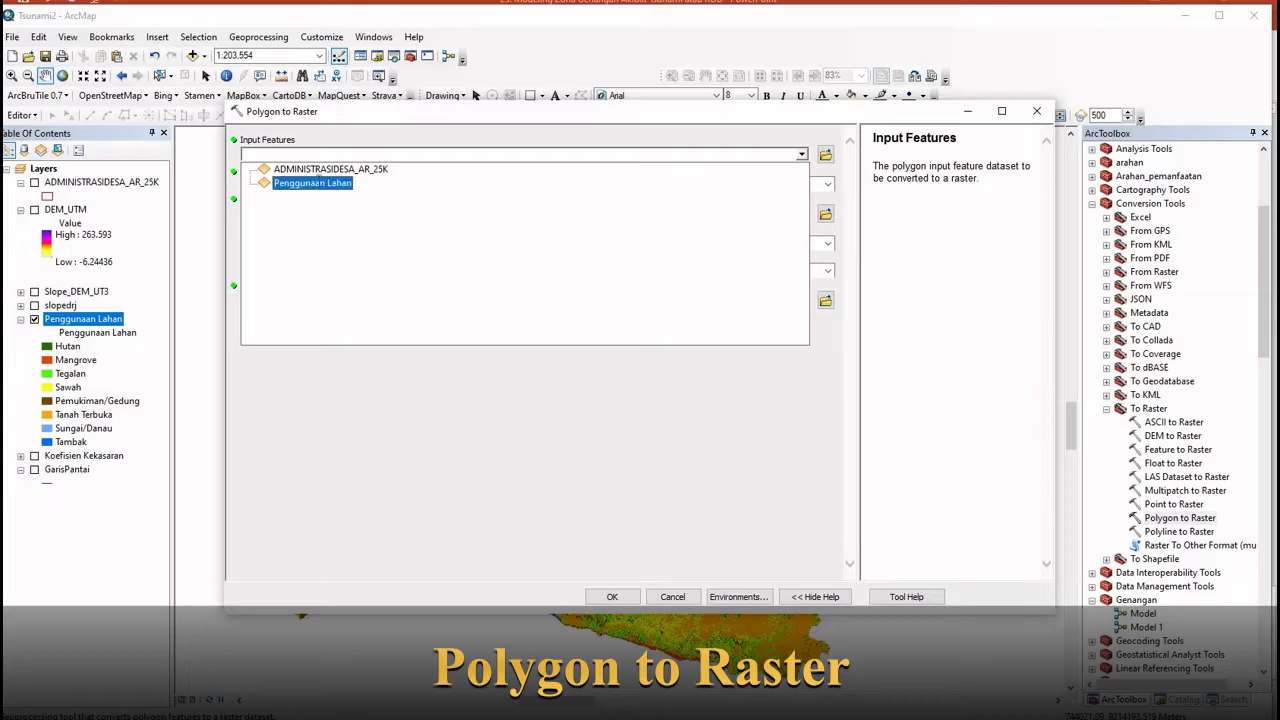
pyautogui.click(798, 184)
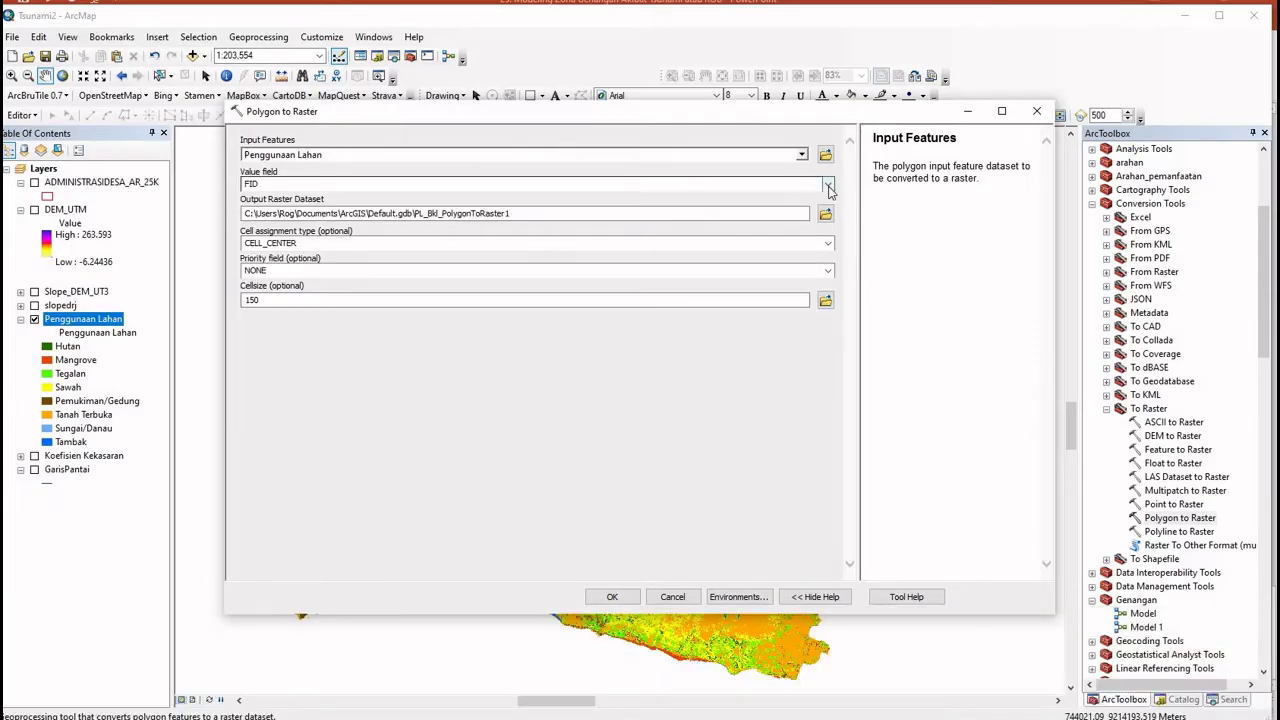
pyautogui.click(828, 186)
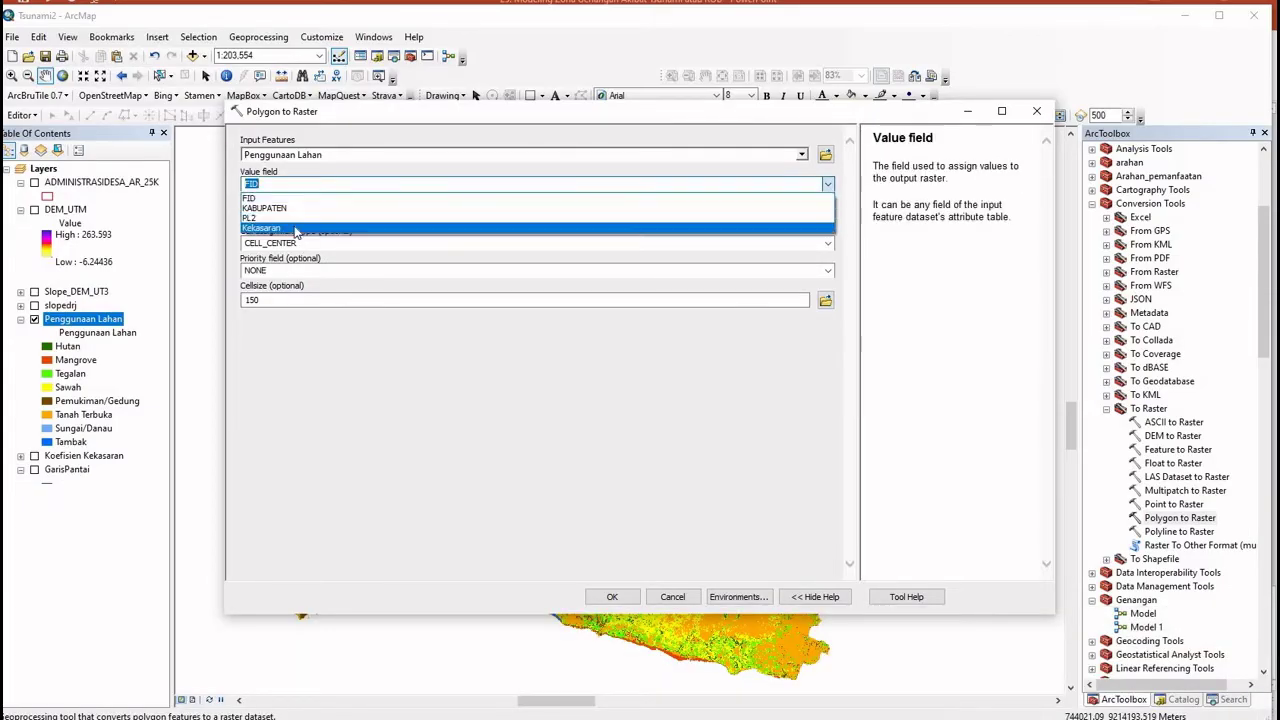
pyautogui.click(296, 228)
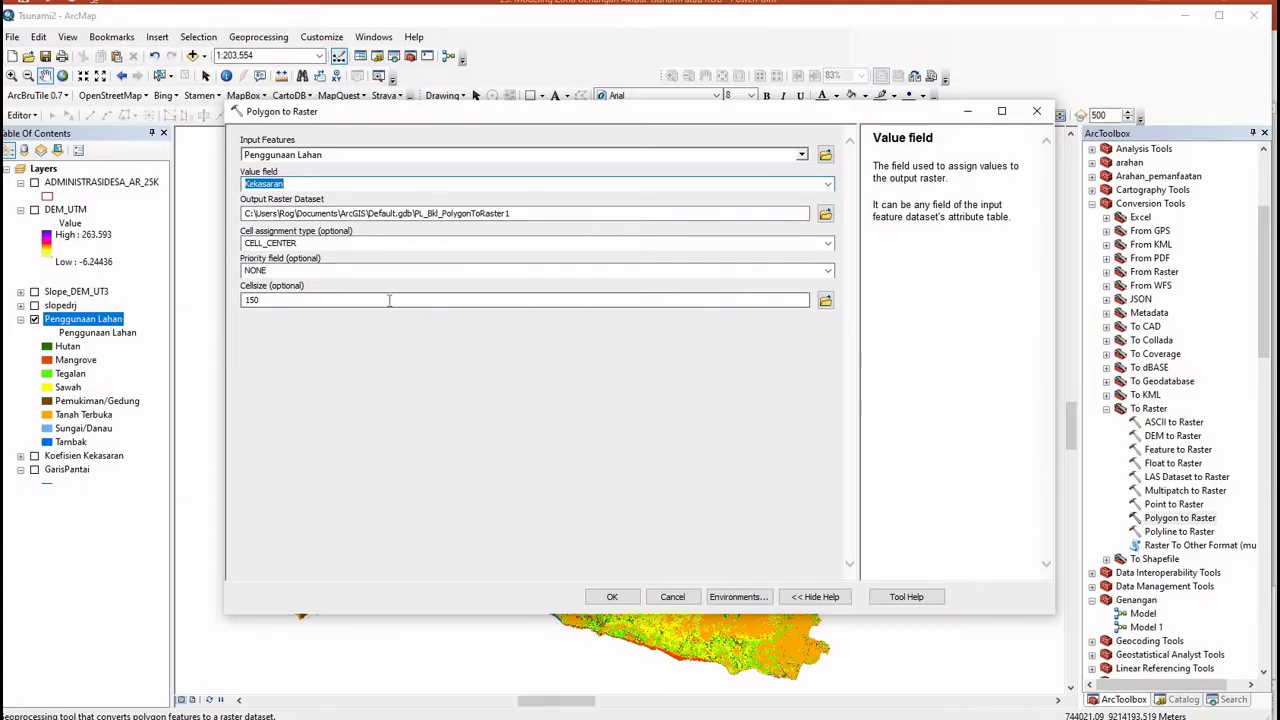
pyautogui.click(256, 300)
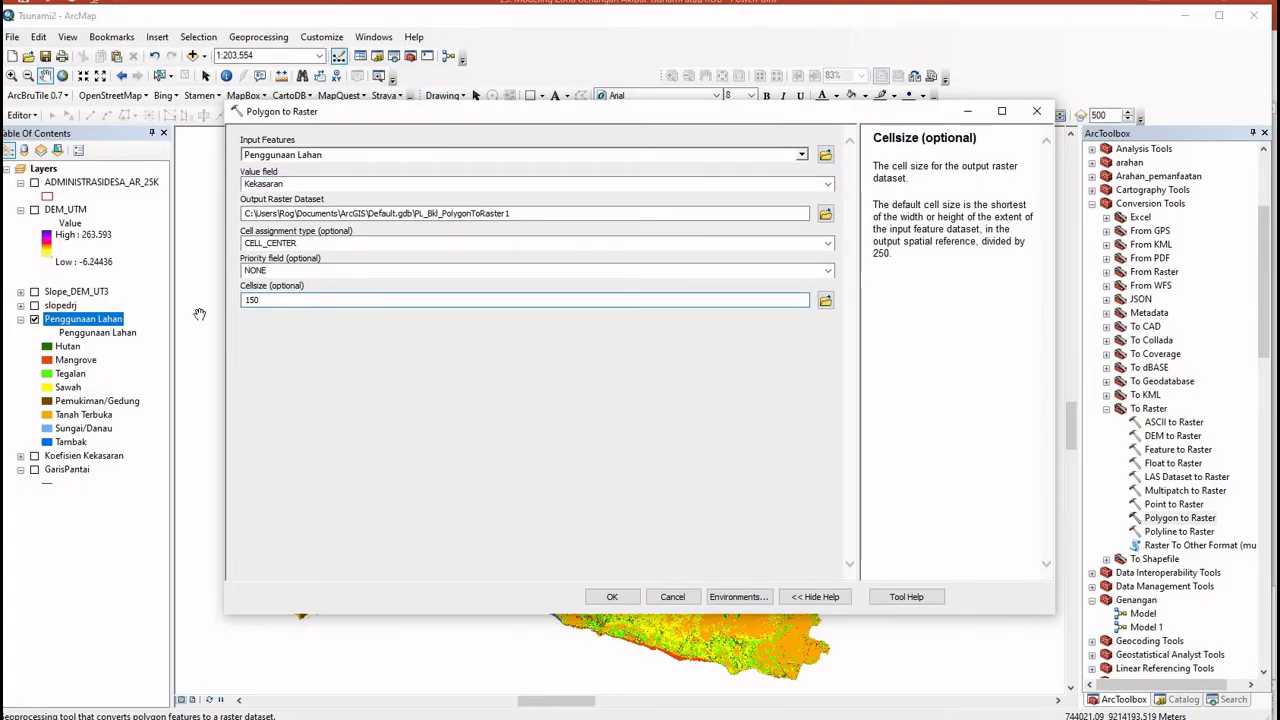
pyautogui.hotkey('ctrl', 'a')
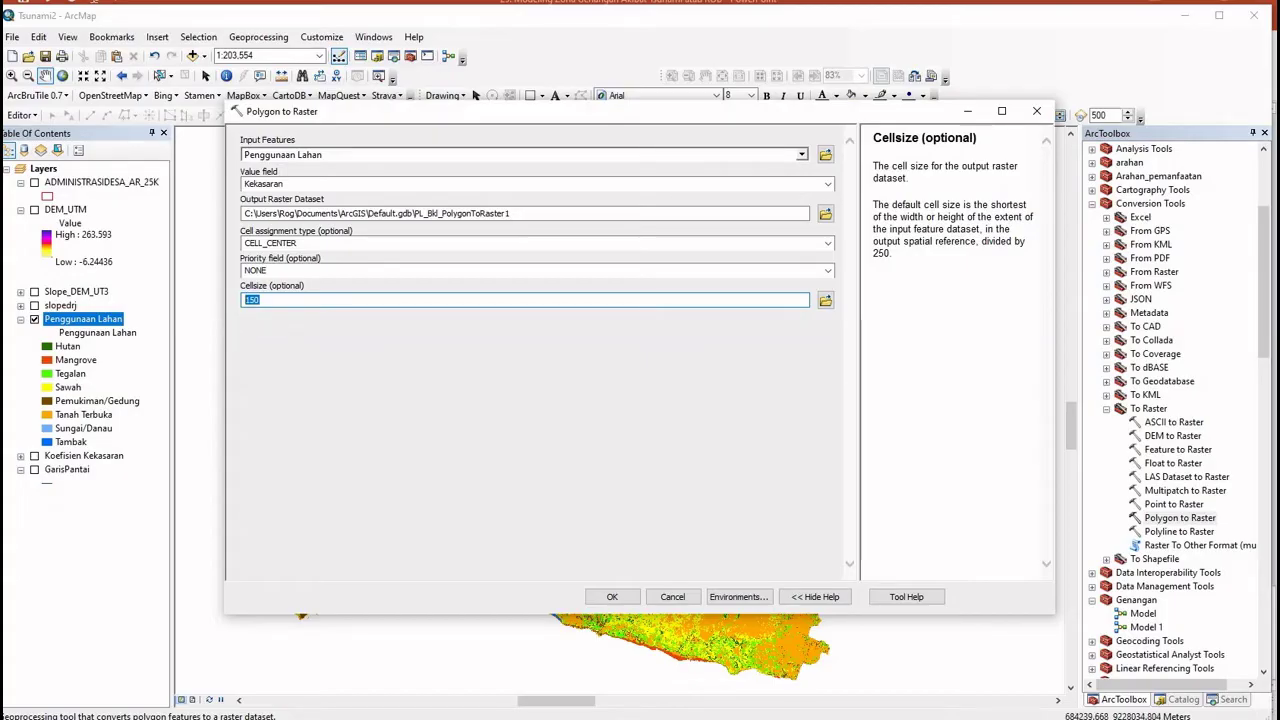
pyautogui.write('30')
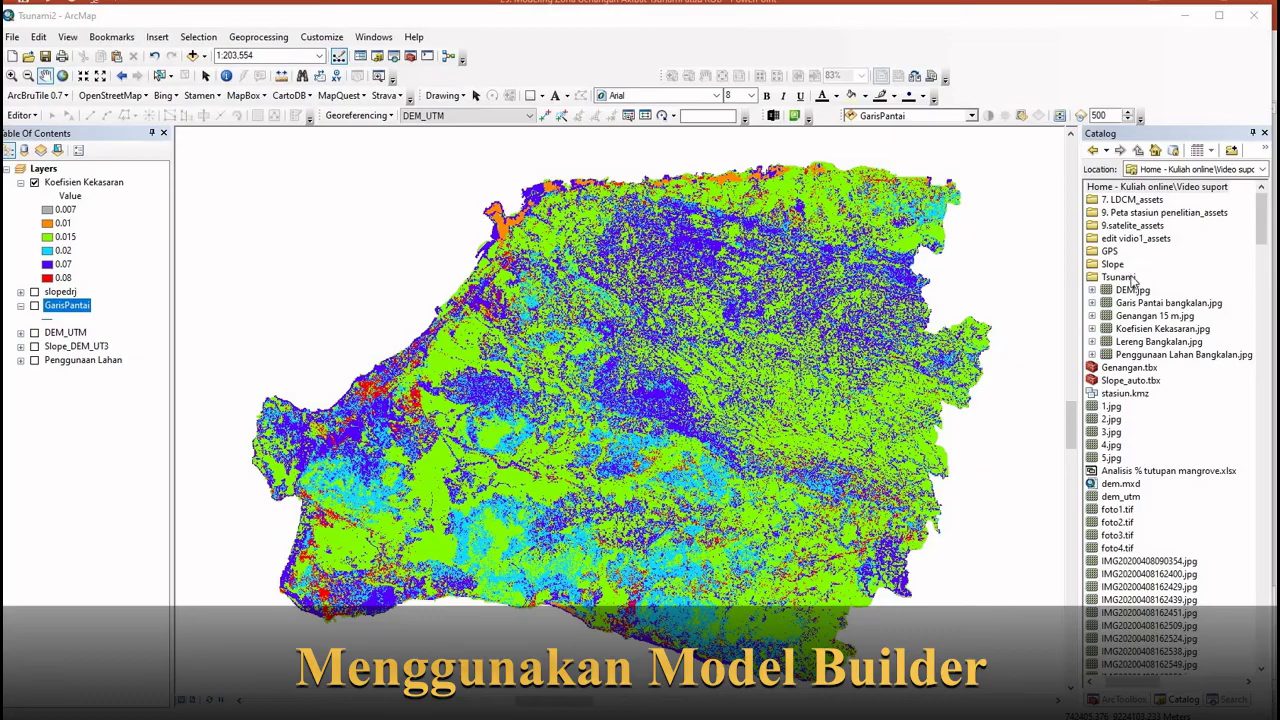
# Create a new toolbox named TSUNAMI in the Tsunami folder
pyautogui.click(1118, 277)
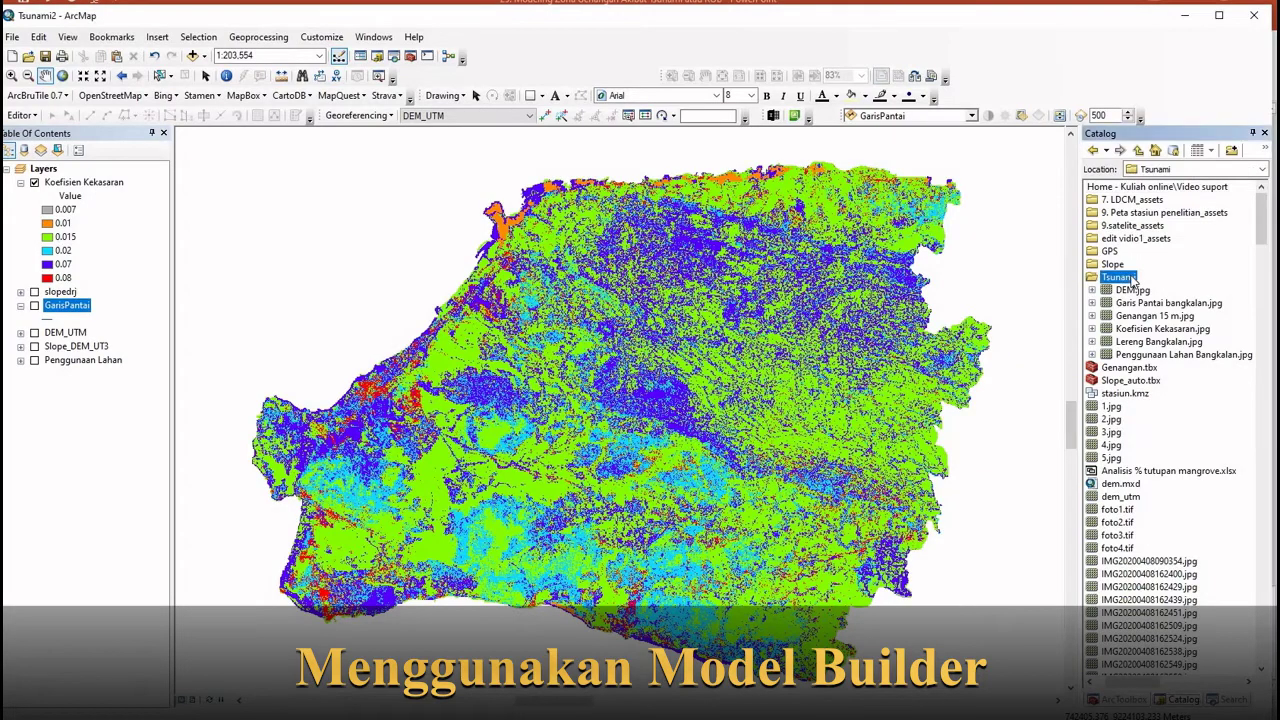
pyautogui.rightClick(1131, 283)
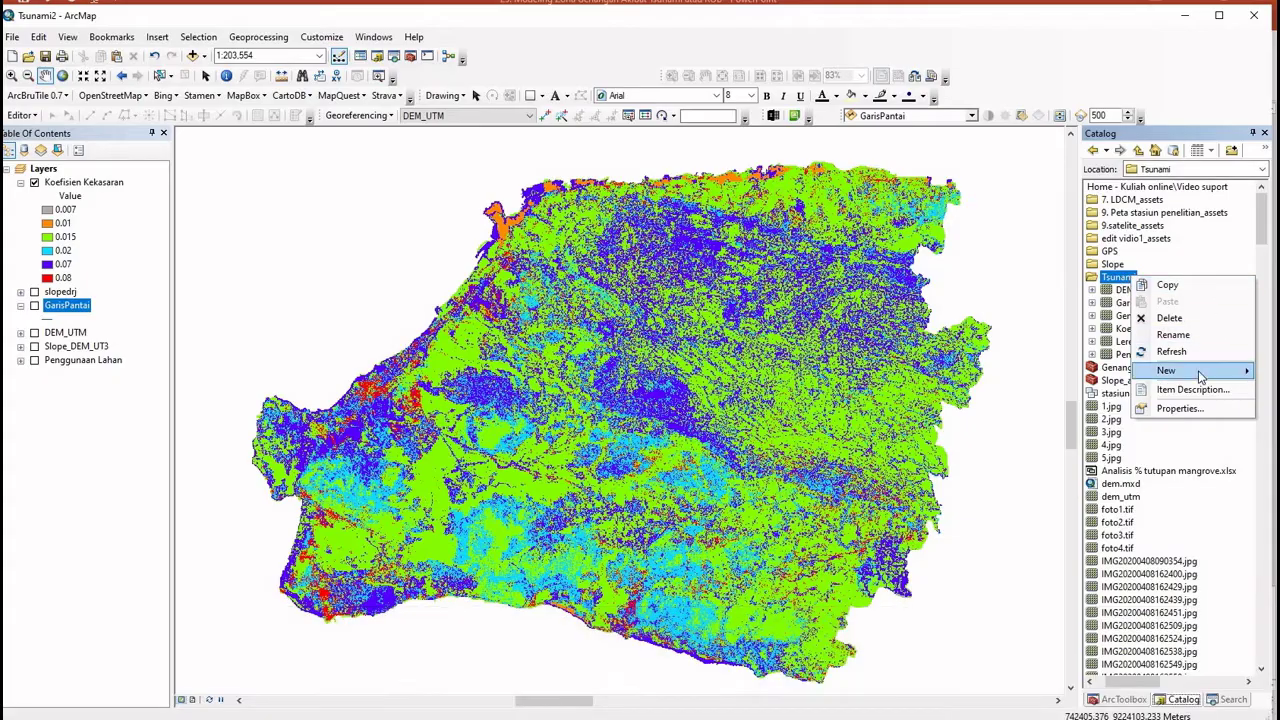
pyautogui.moveTo(1200, 372)
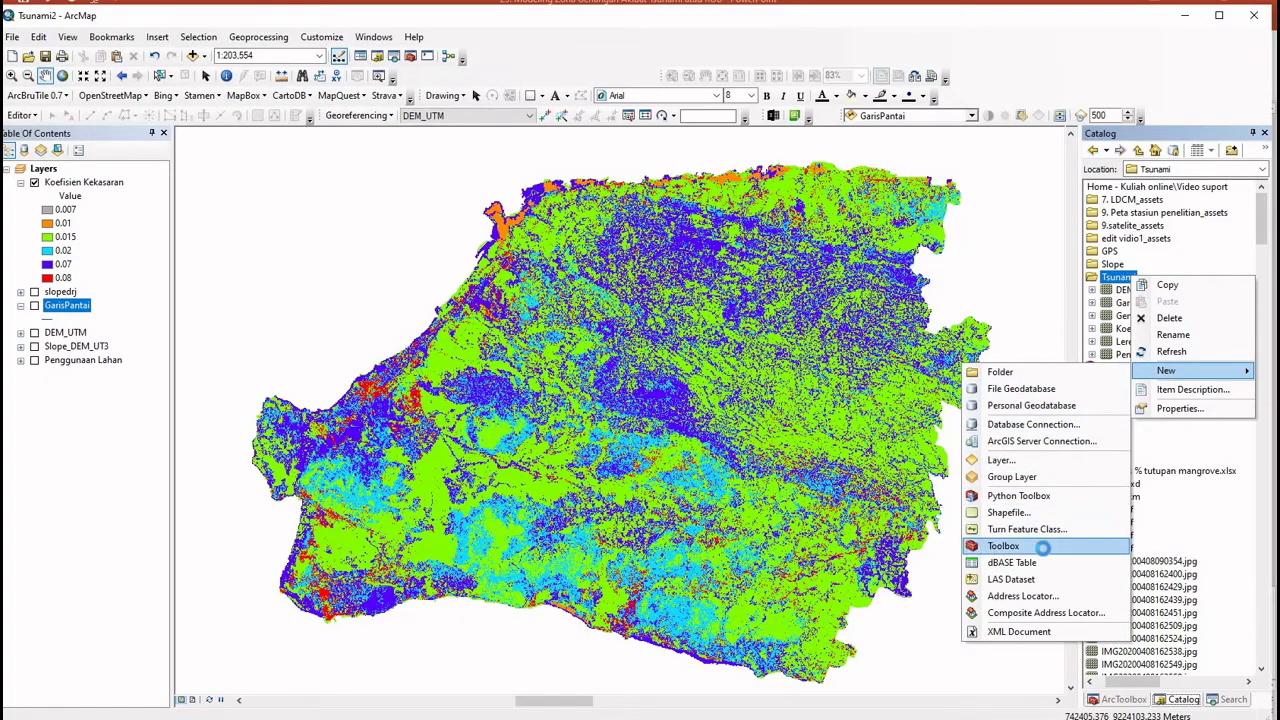
pyautogui.click(1043, 547)
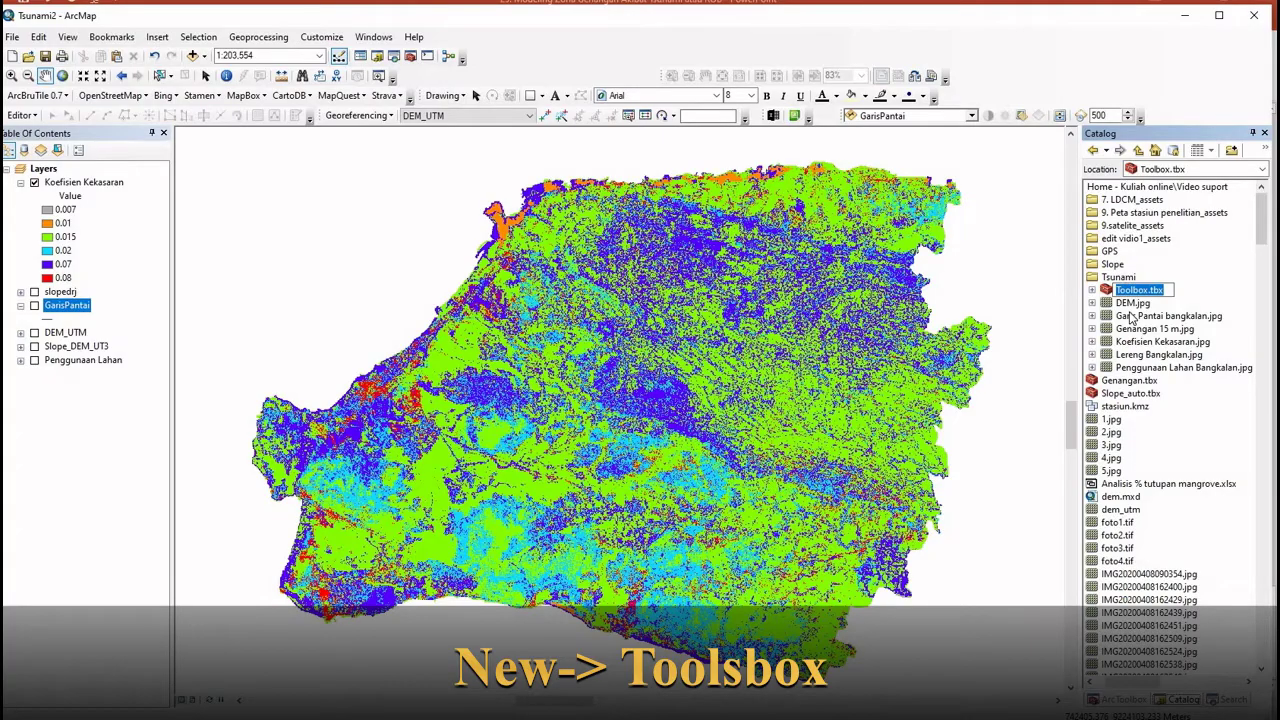
pyautogui.write('TS')
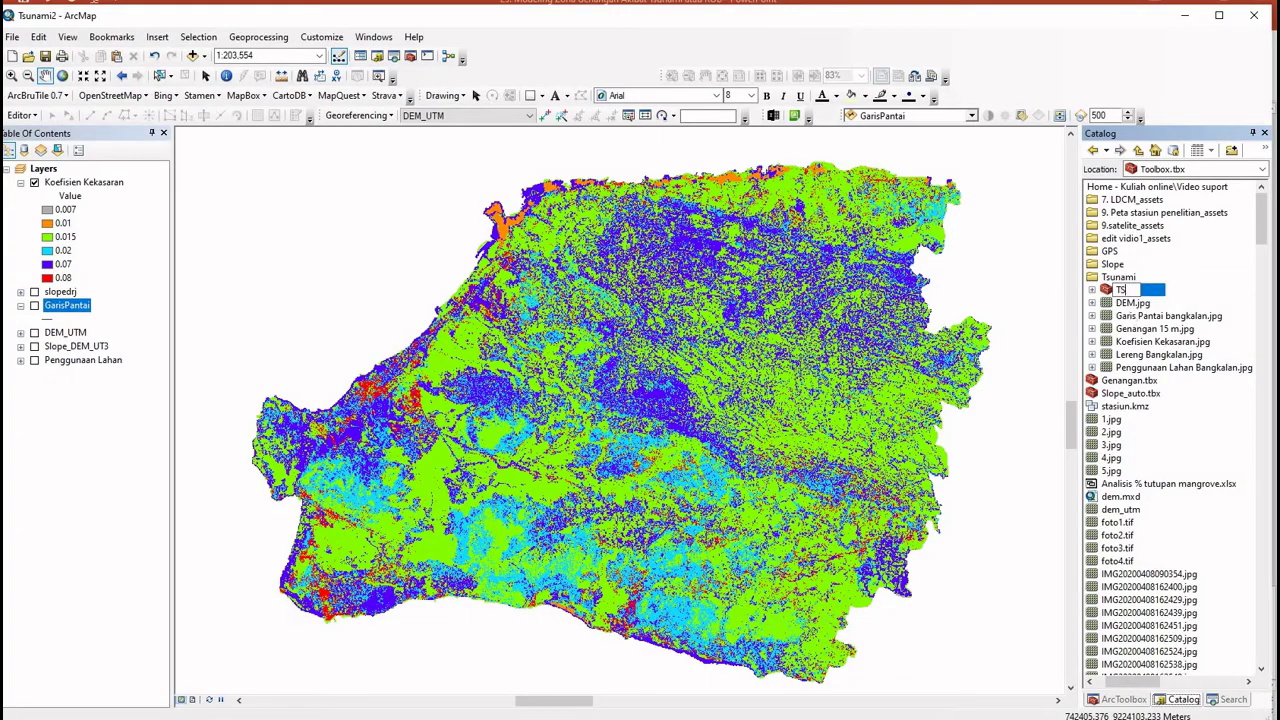
pyautogui.write('UNAMI')
pyautogui.press('Return')
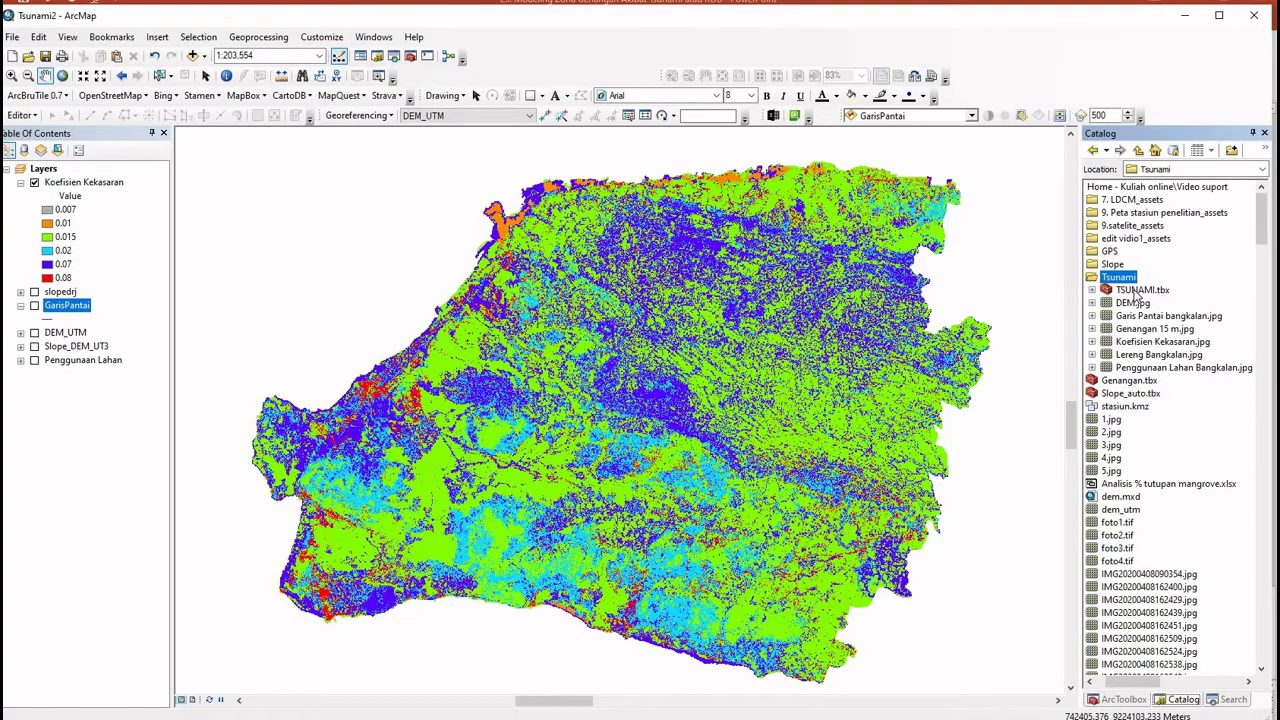
# Create a new model inside the TSUNAMI toolbox
pyautogui.rightClick(1137, 290)
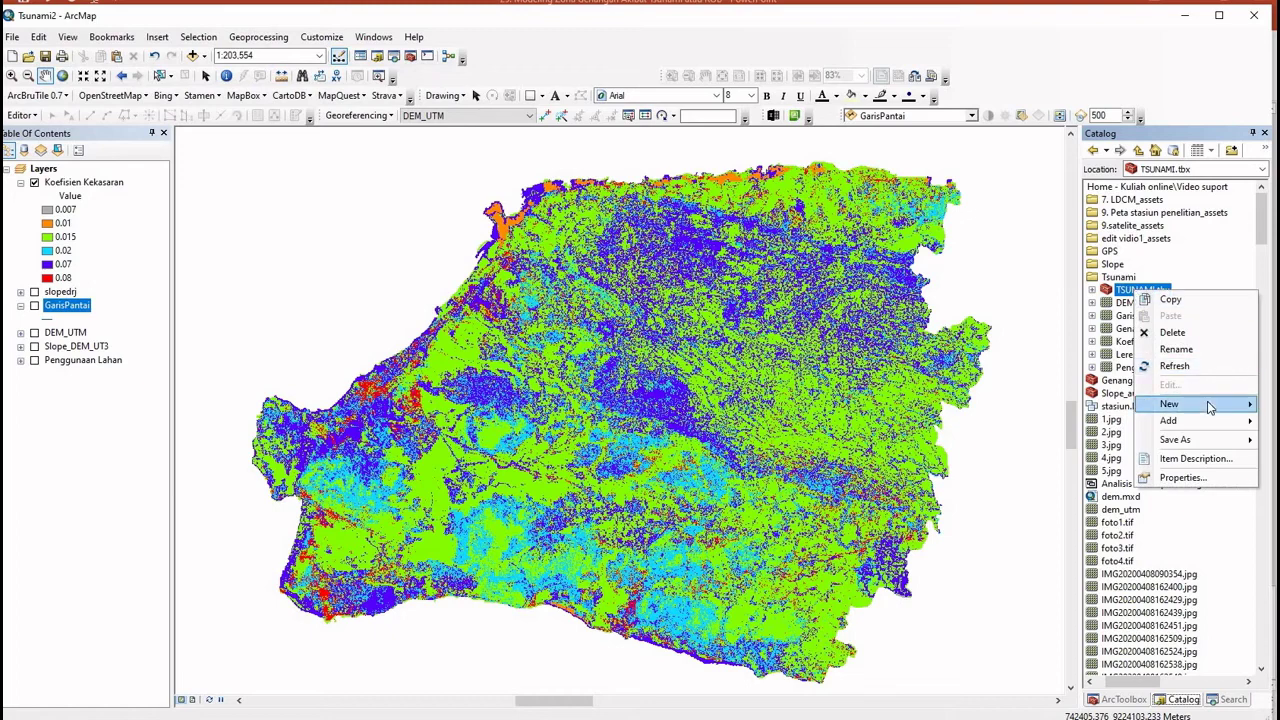
pyautogui.moveTo(1210, 407)
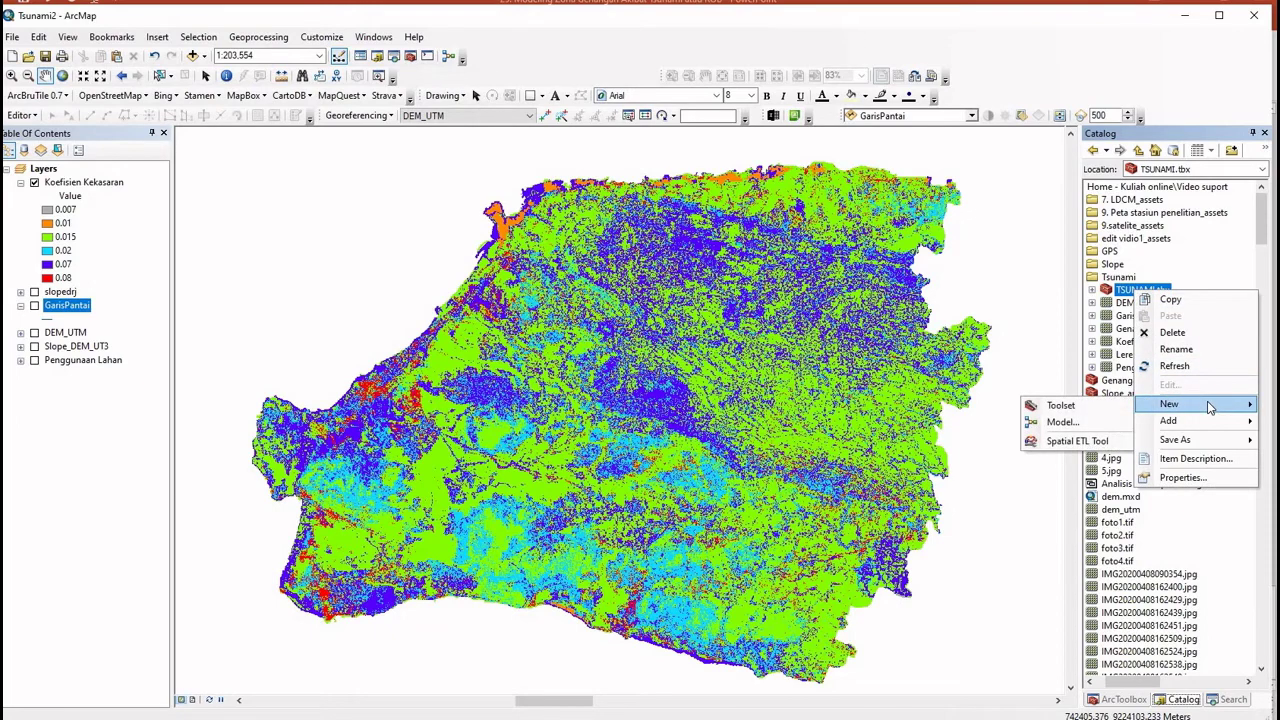
pyautogui.click(1103, 422)
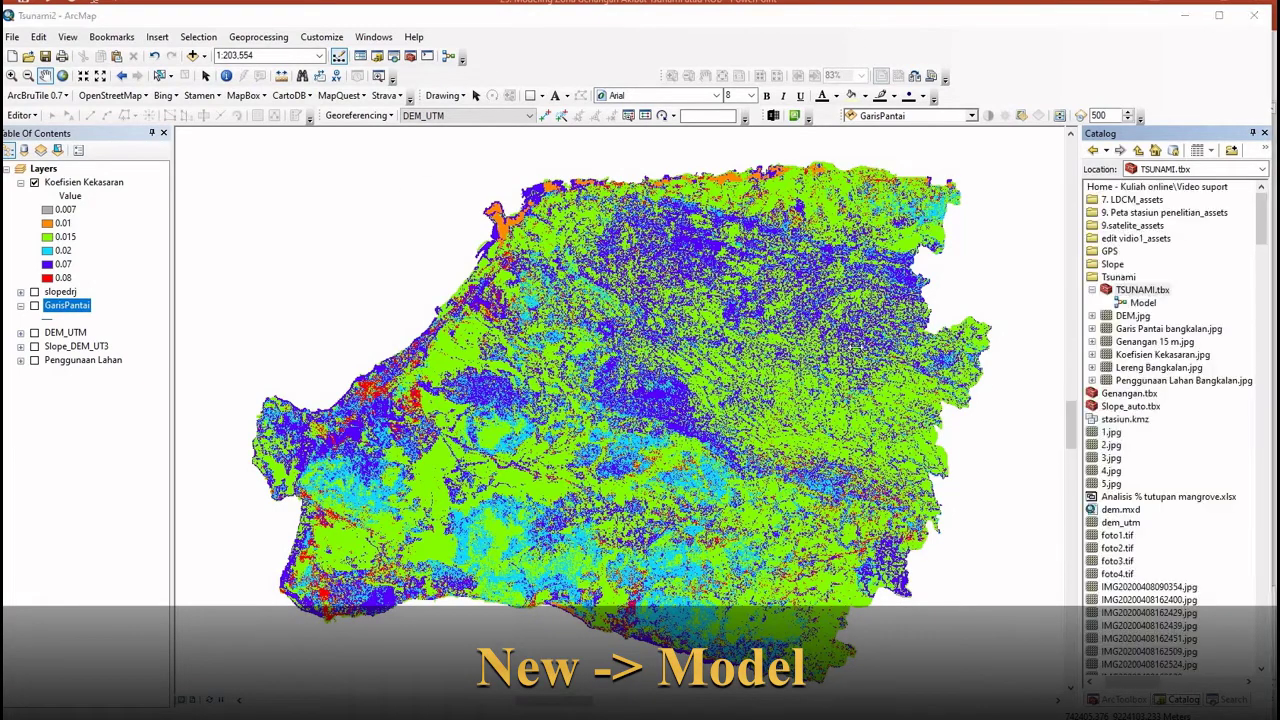
# Add the Koefisien Kekasaran layer to the empty model as an input
pyautogui.moveTo(571, 211); pyautogui.dragTo(508, 183)
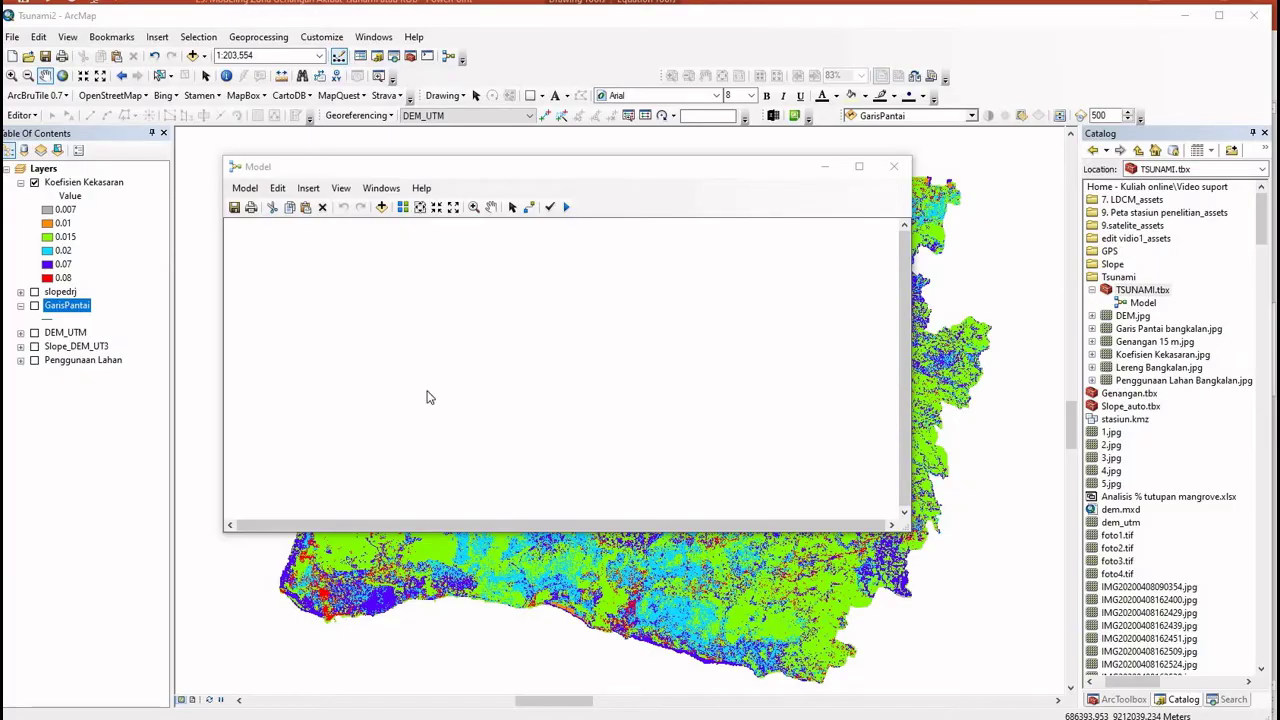
pyautogui.click(80, 186)
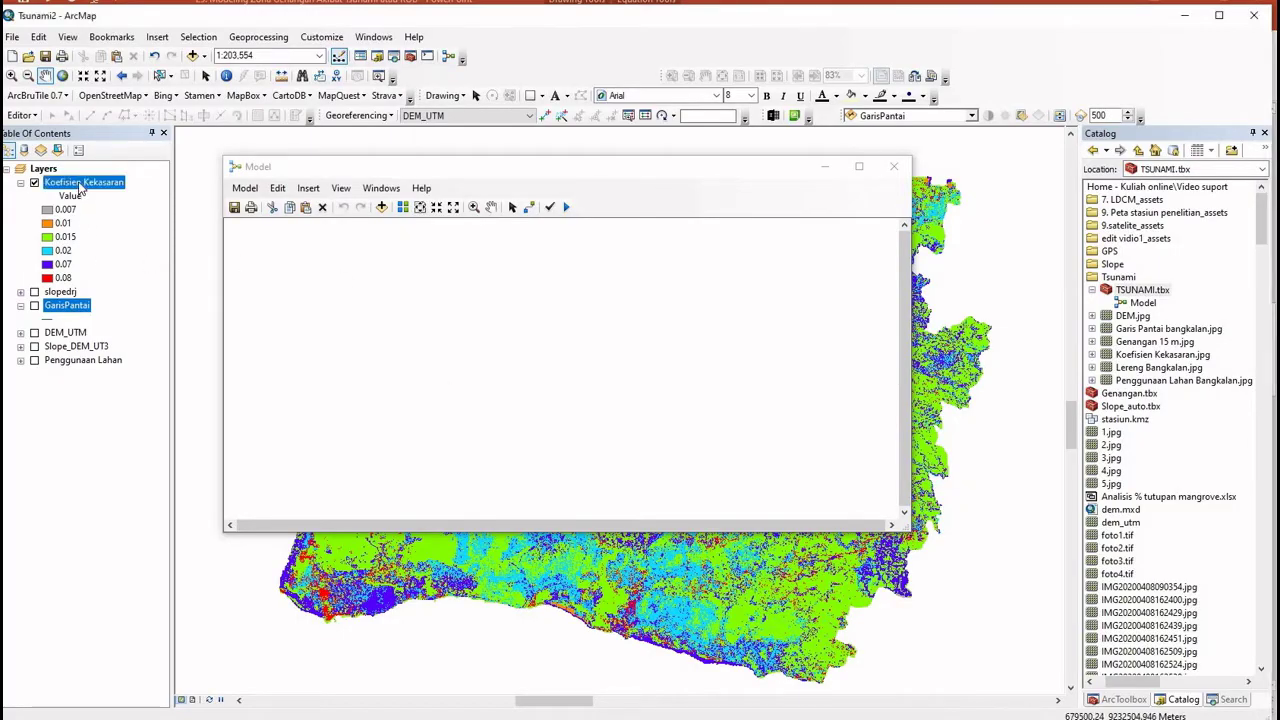
pyautogui.moveTo(80, 186); pyautogui.dragTo(302, 293)
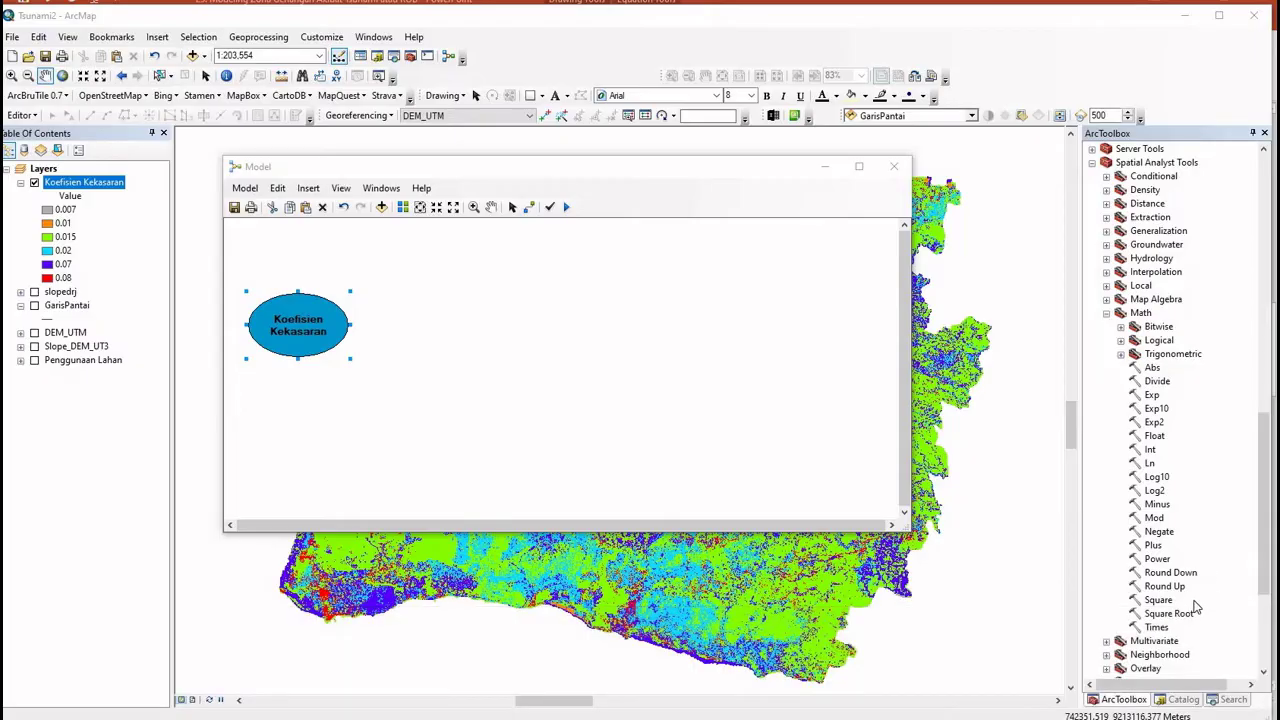
# Add the Power tool to the model and connect Koefisien Kekasaran as its Input raster or constant value 1
pyautogui.click(1158, 560)
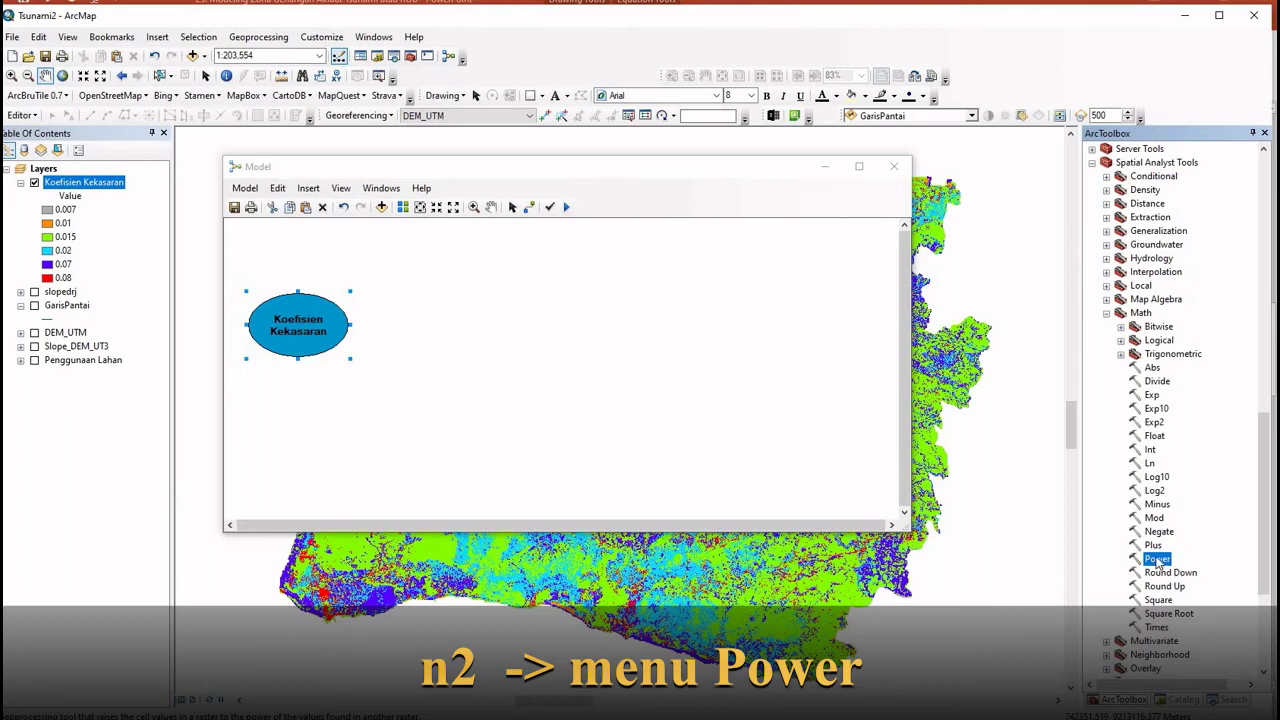
pyautogui.moveTo(1157, 562); pyautogui.dragTo(430, 311)
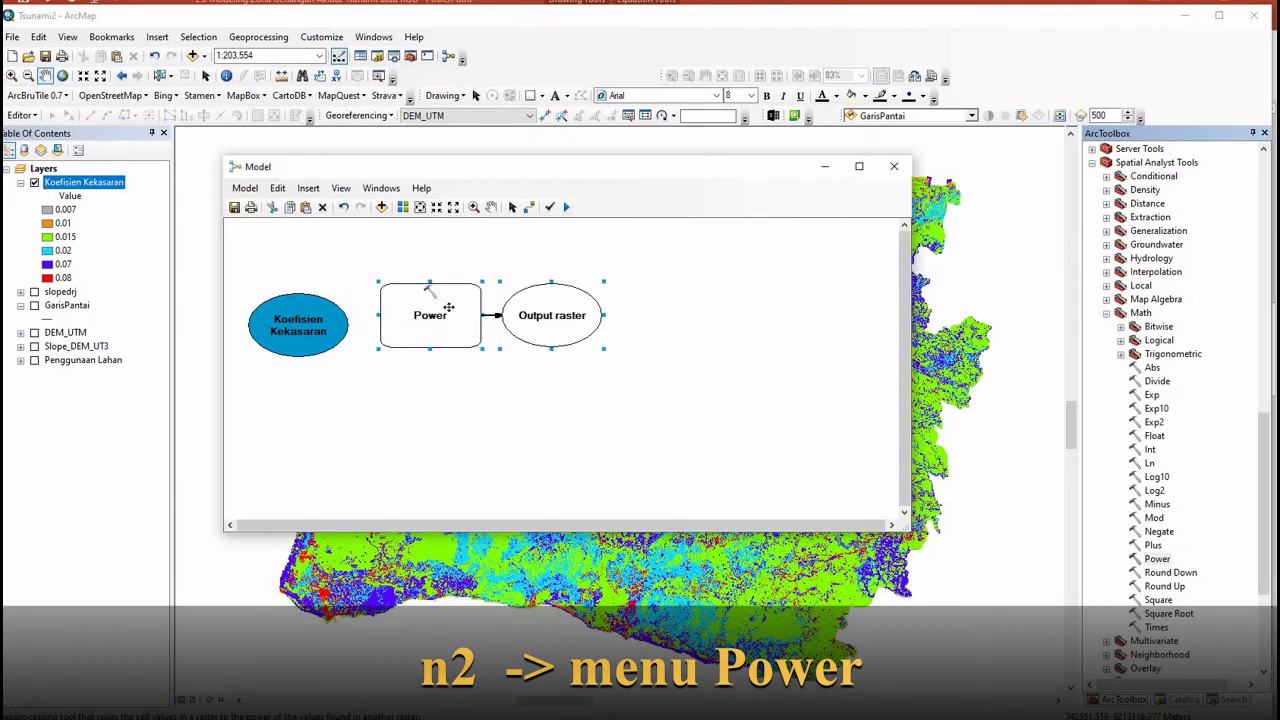
pyautogui.click(530, 207)
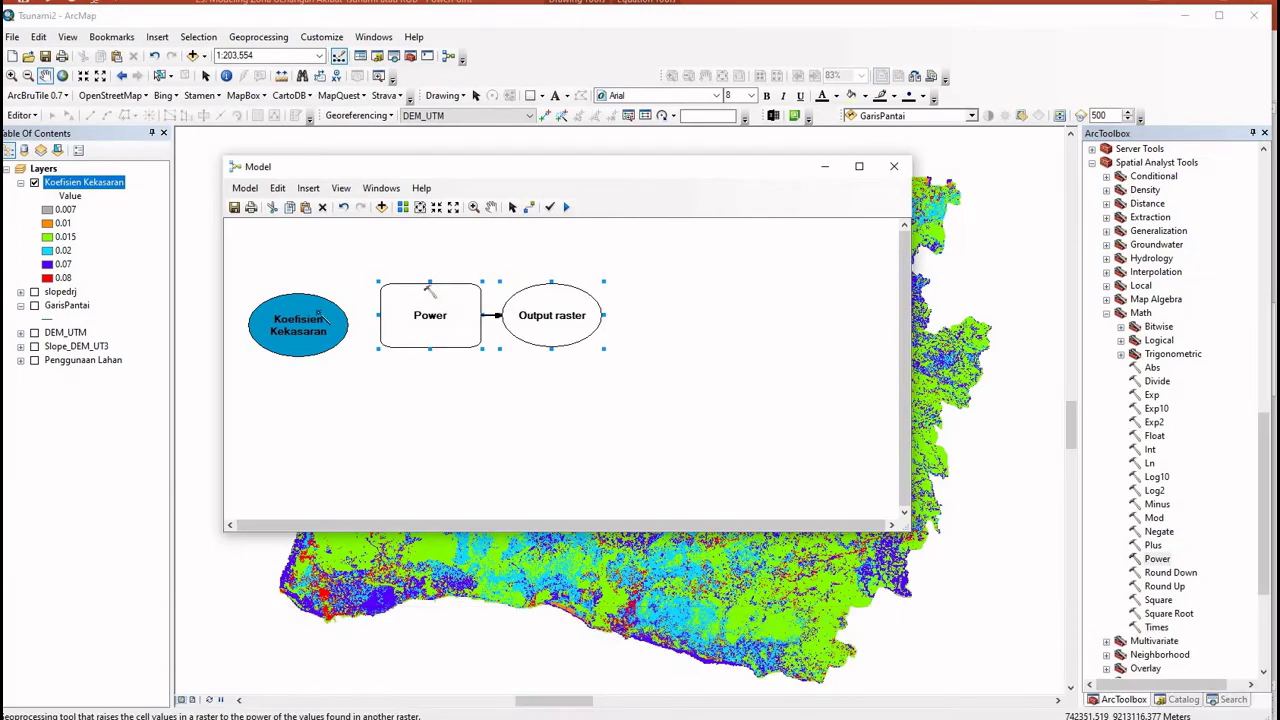
pyautogui.moveTo(396, 321); pyautogui.dragTo(395, 320)
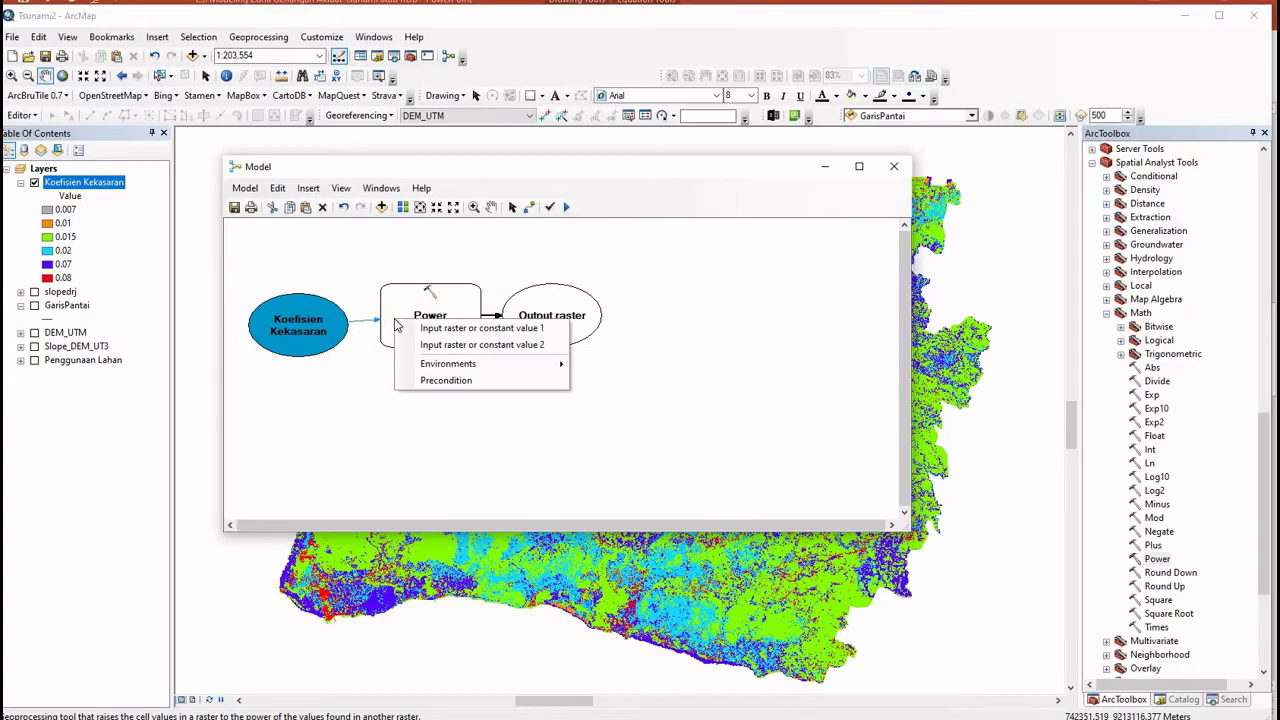
pyautogui.click(445, 330)
pyautogui.click(512, 207)
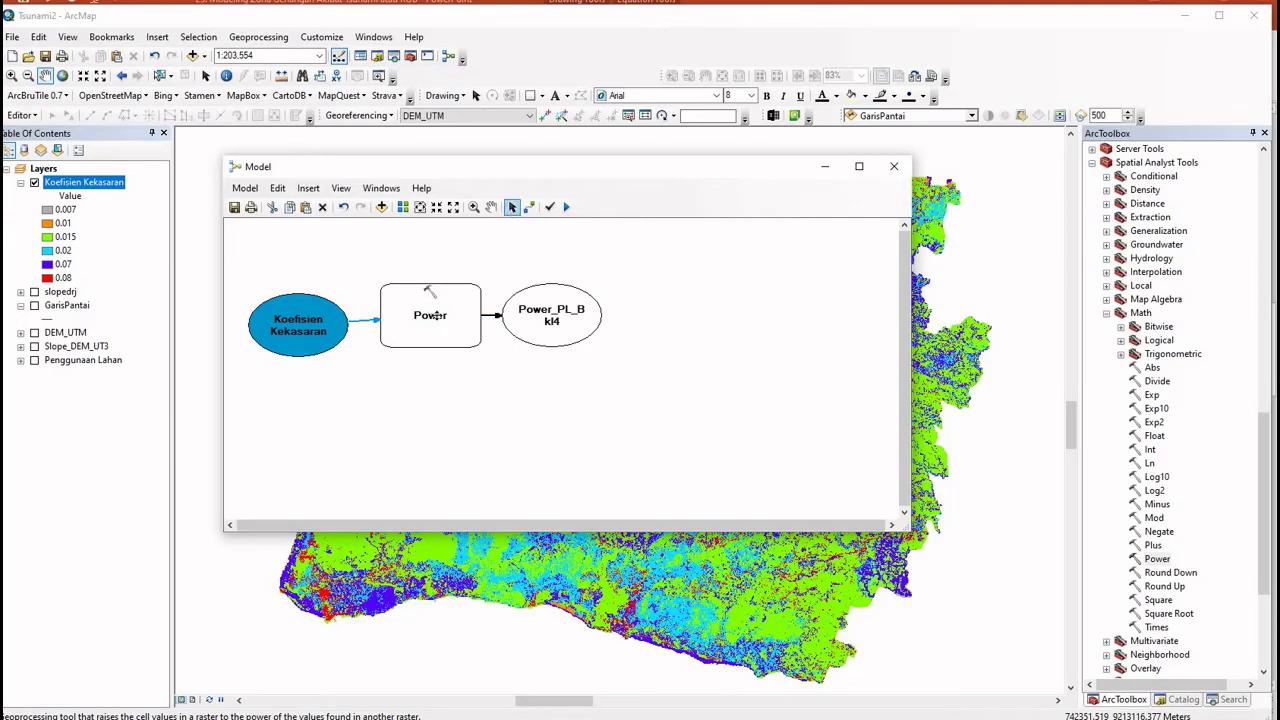
# Make a variable from Power's Input raster or constant value 2 parameter and move the Power tool up slightly
pyautogui.click(437, 320)
pyautogui.rightClick(437, 320)
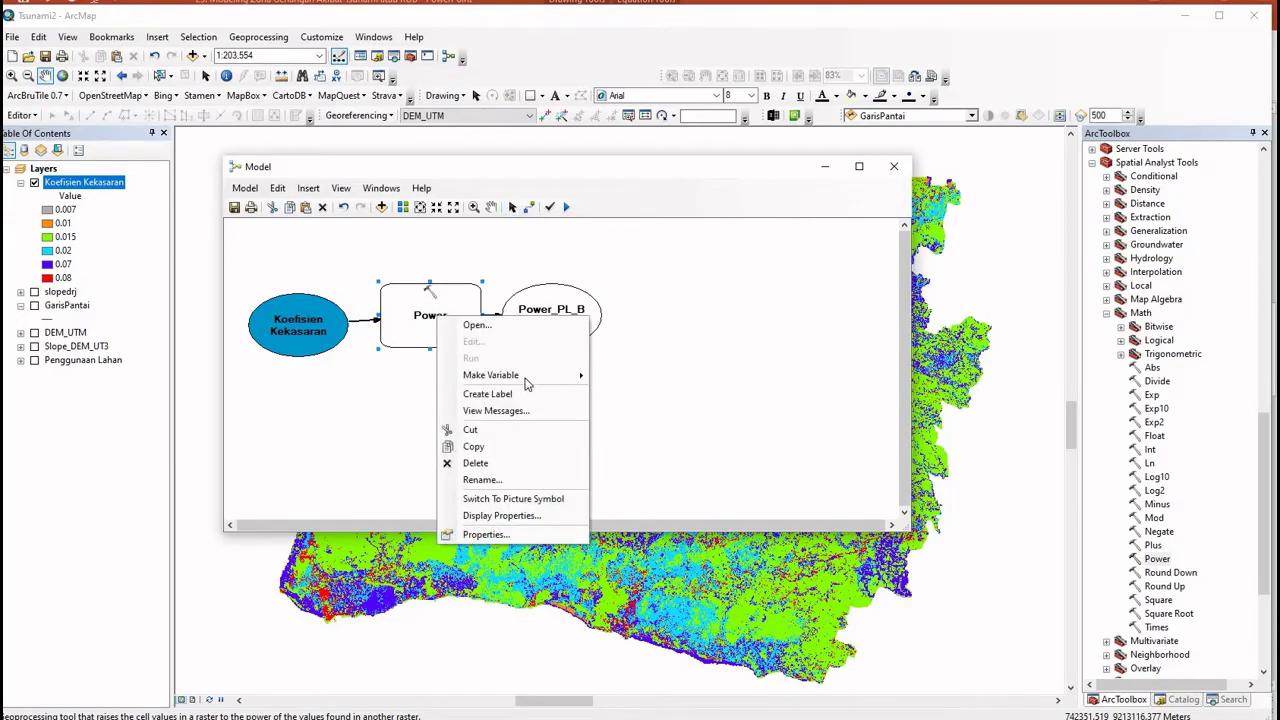
pyautogui.moveTo(560, 376)
pyautogui.moveTo(655, 383)
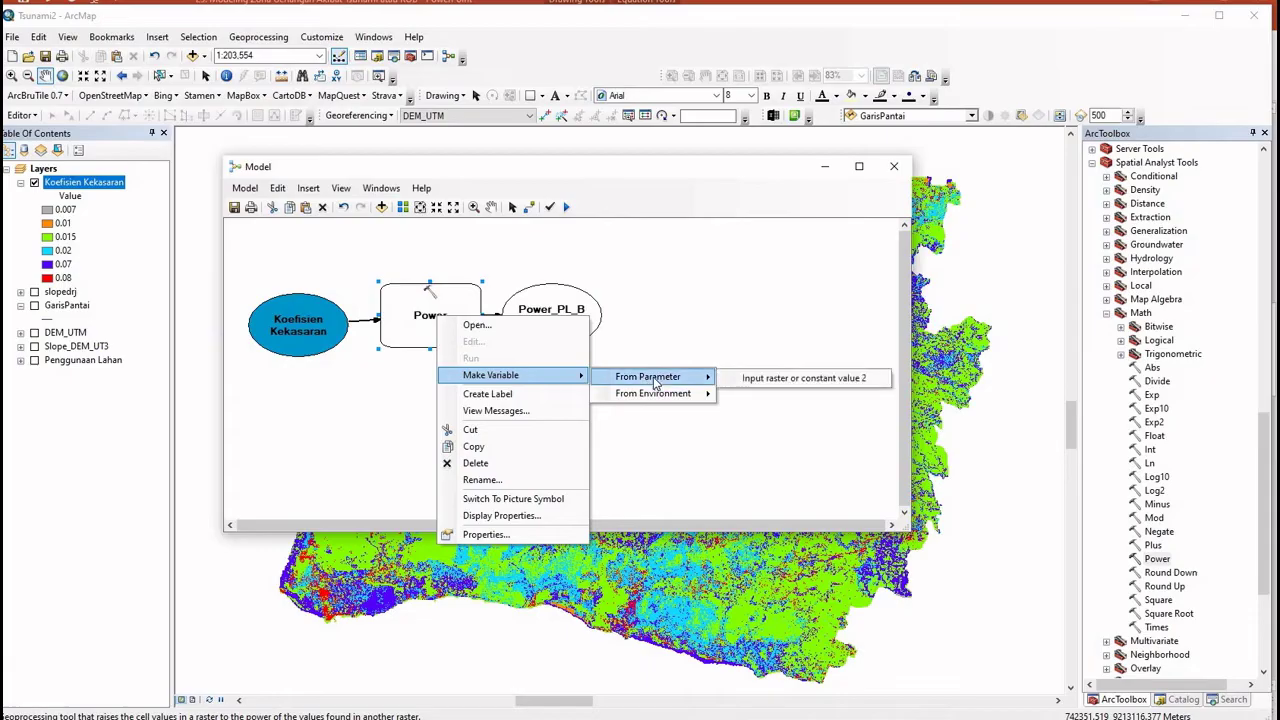
pyautogui.click(785, 380)
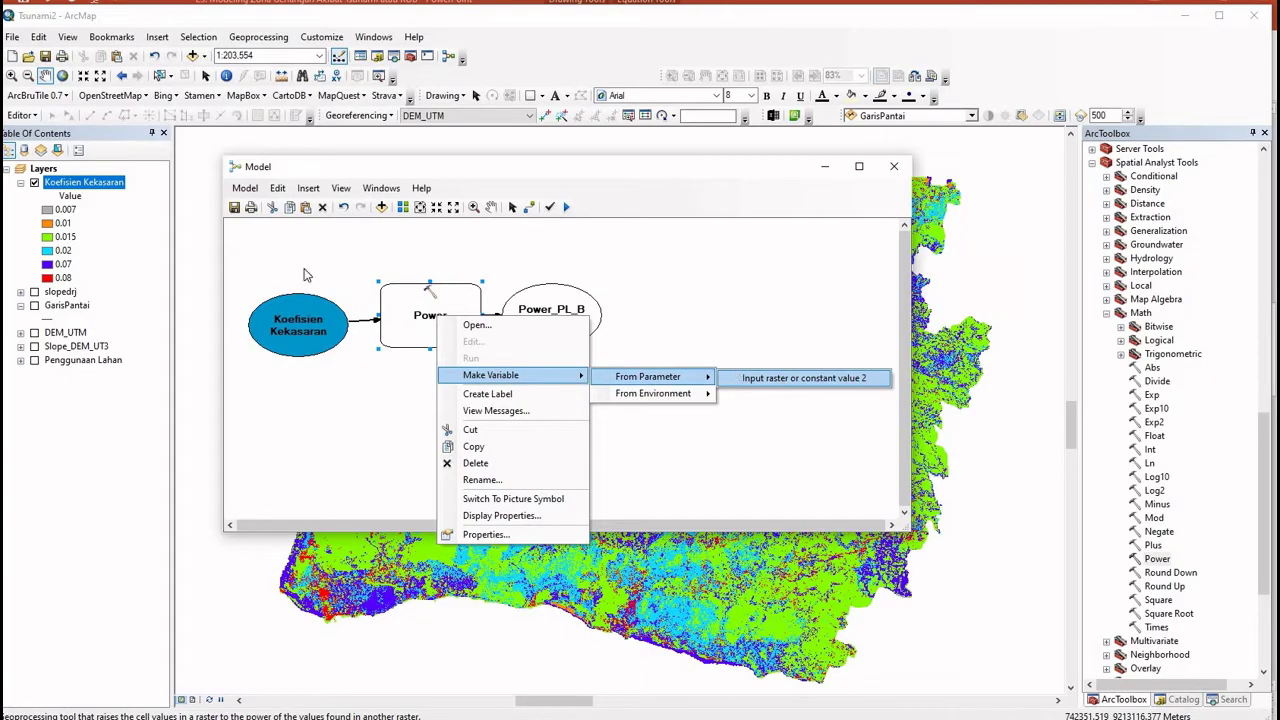
pyautogui.moveTo(426, 318); pyautogui.dragTo(417, 286)
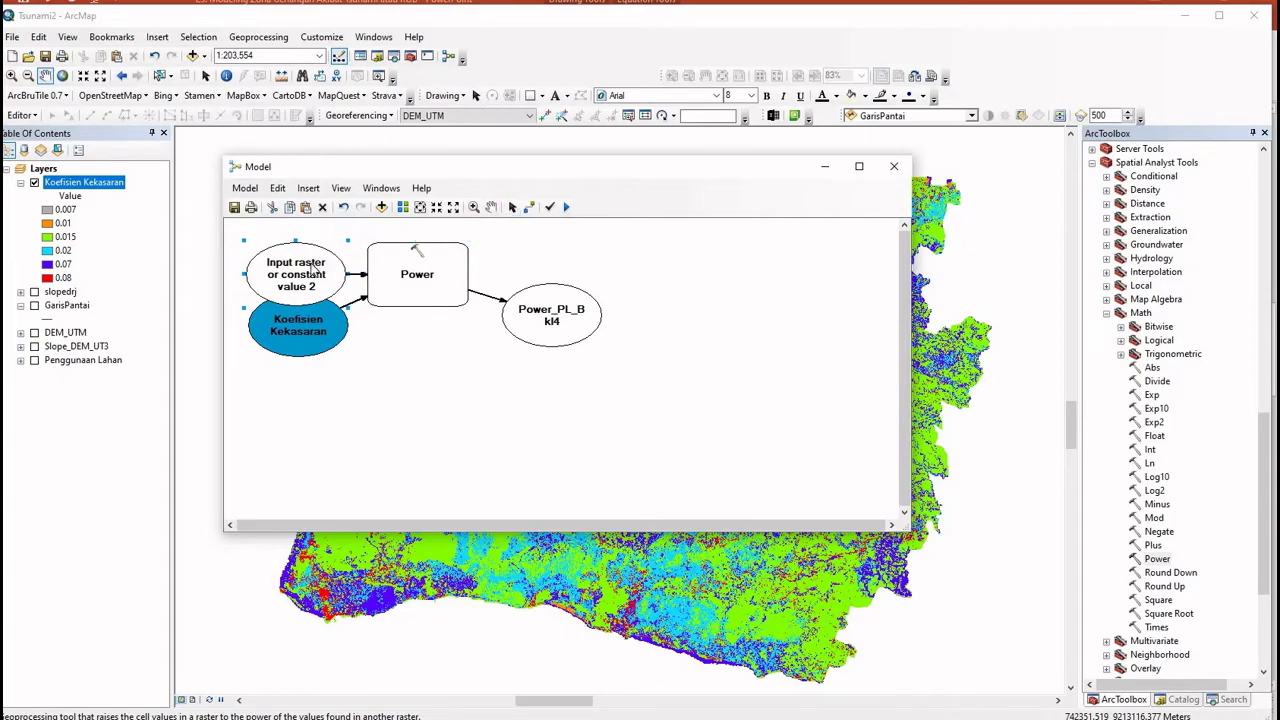
# Set the Power tool's constant value variable to 2 and rename the element as 2
pyautogui.doubleClick(311, 264)
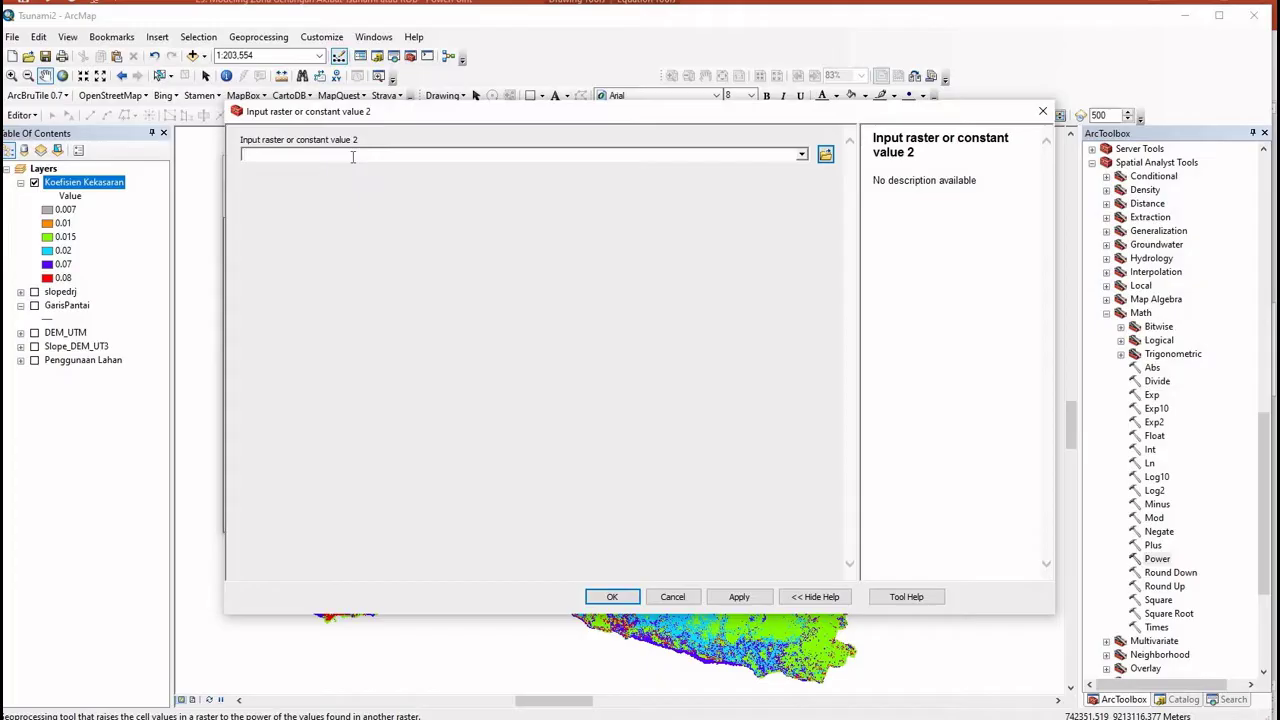
pyautogui.write('2')
pyautogui.click(612, 597)
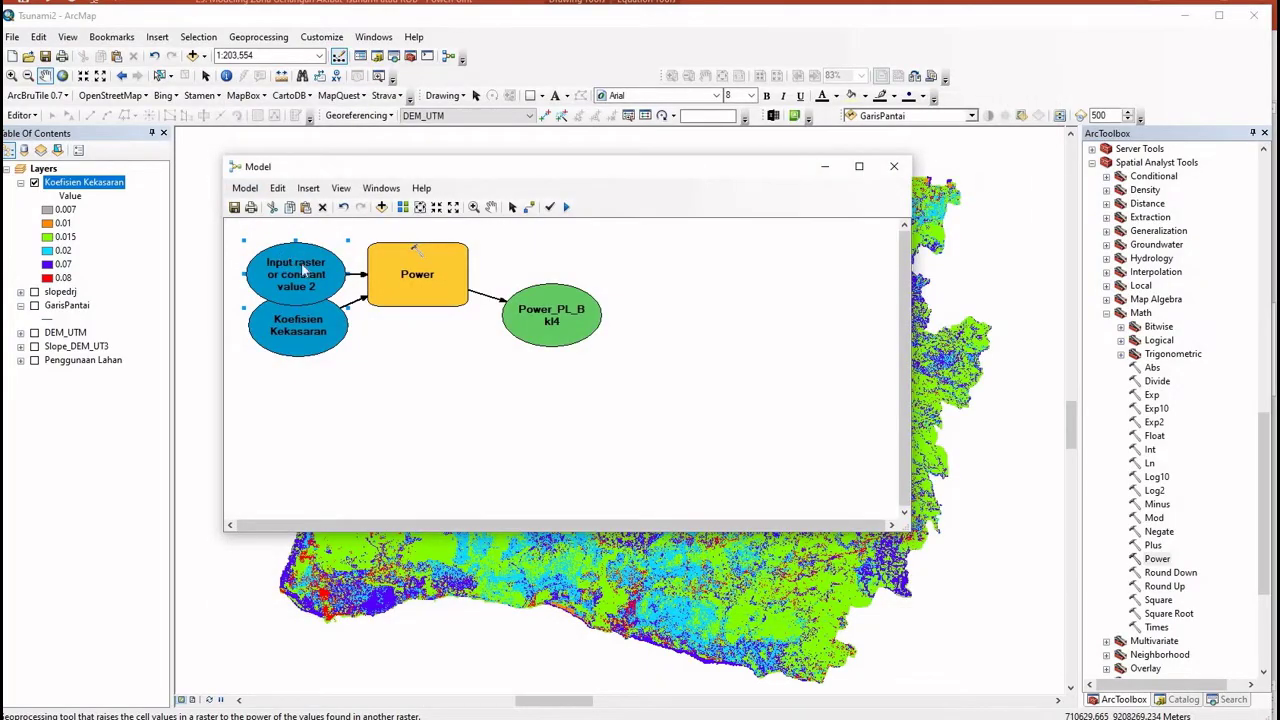
pyautogui.rightClick(286, 259)
pyautogui.click(364, 445)
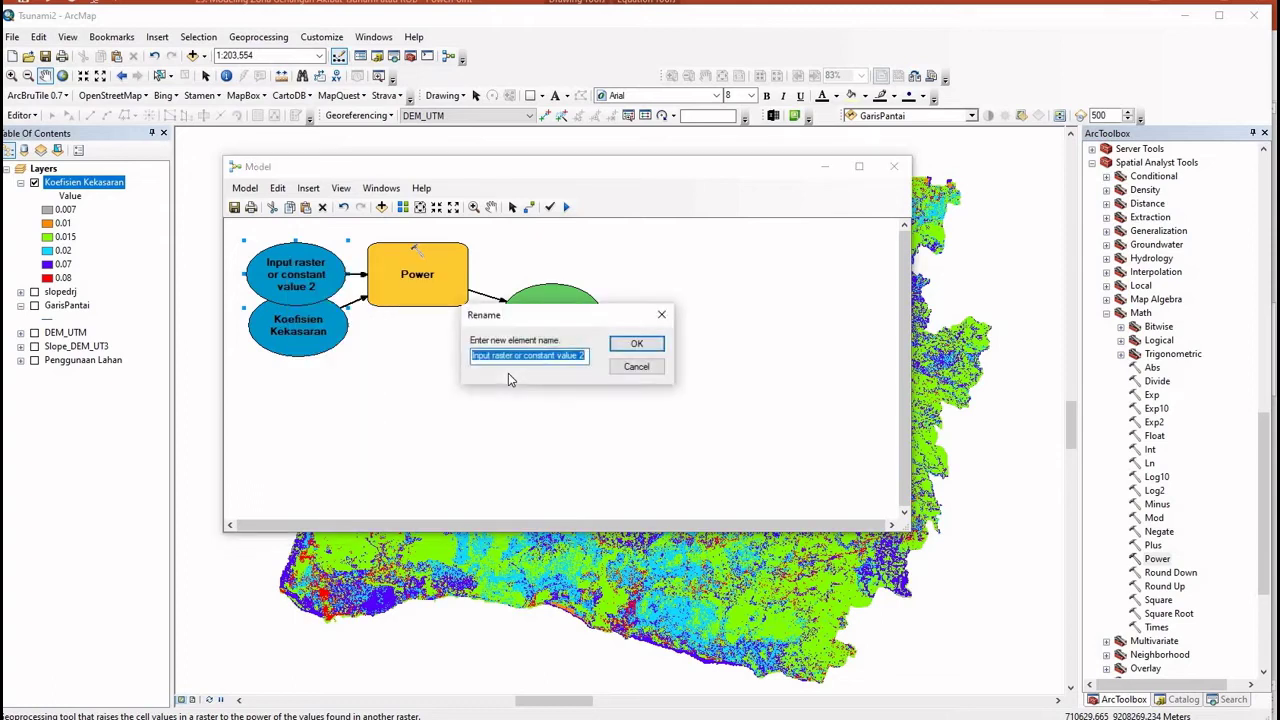
pyautogui.write('2')
pyautogui.click(620, 346)
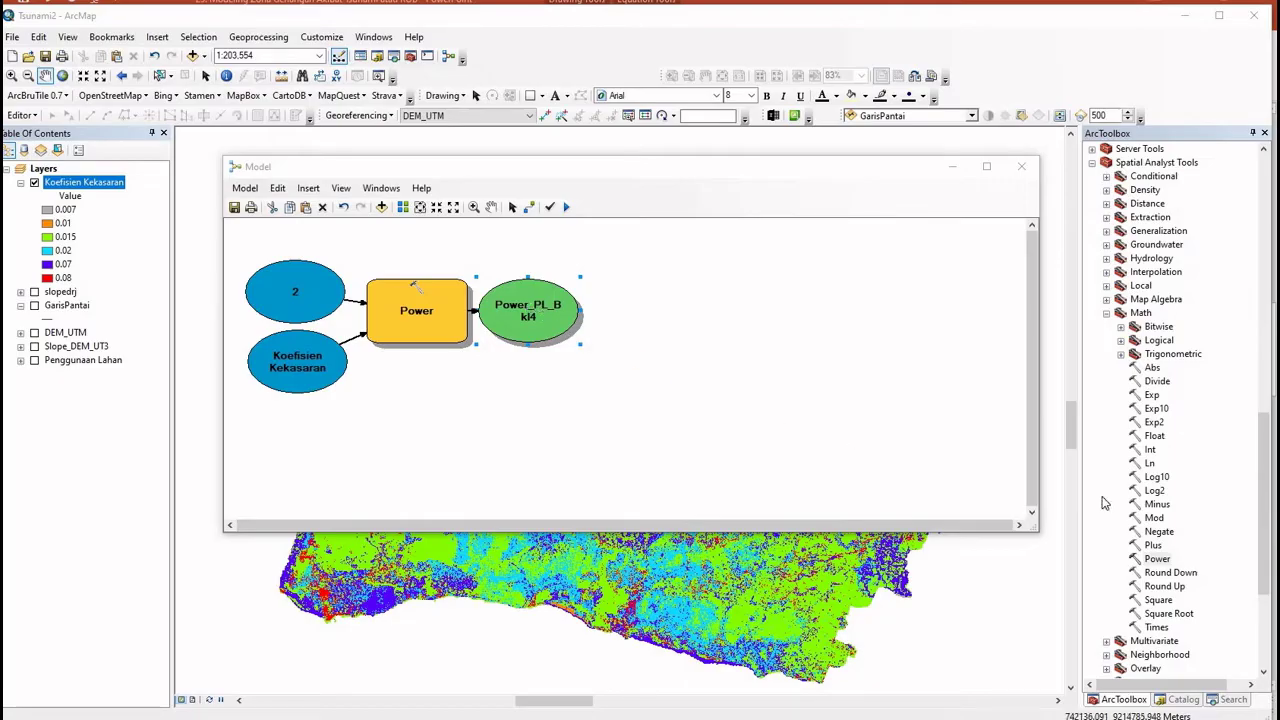
# Add the Times tool beside the Power output and connect that output as its Input raster or constant value 1
pyautogui.click(1158, 627)
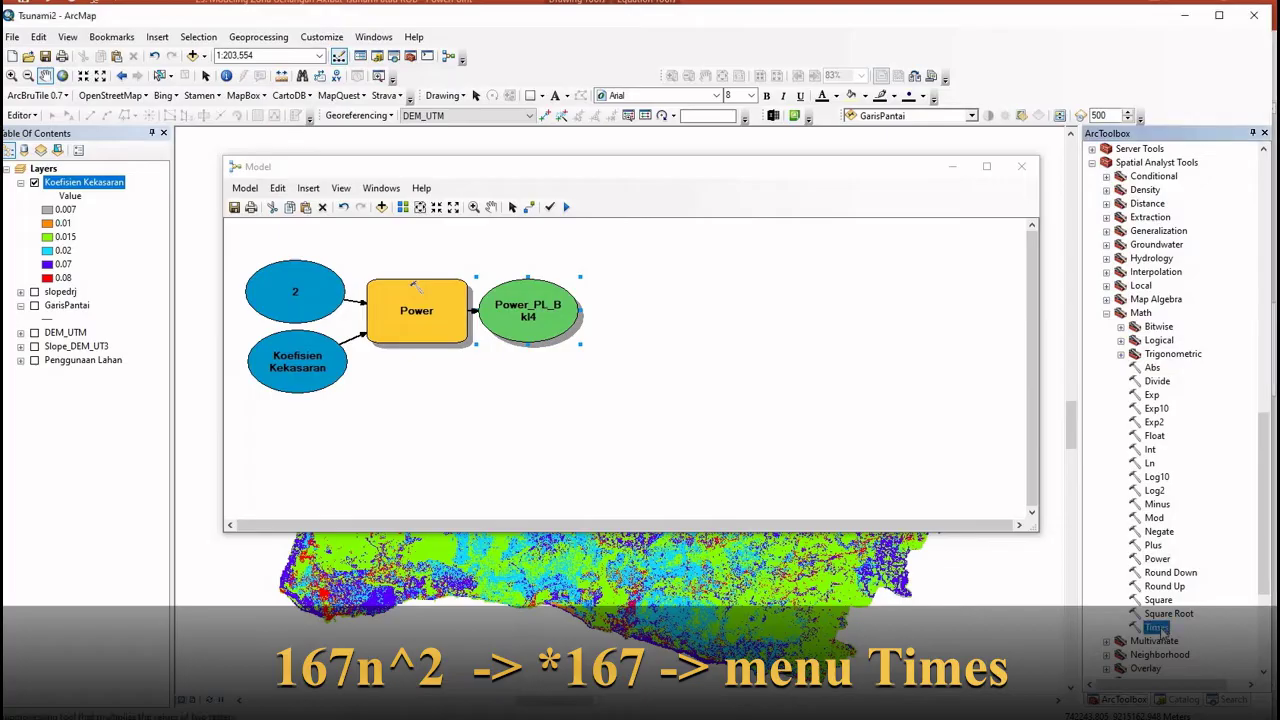
pyautogui.moveTo(1163, 628); pyautogui.dragTo(1125, 619)
pyautogui.moveTo(732, 342); pyautogui.dragTo(658, 318)
pyautogui.click(527, 207)
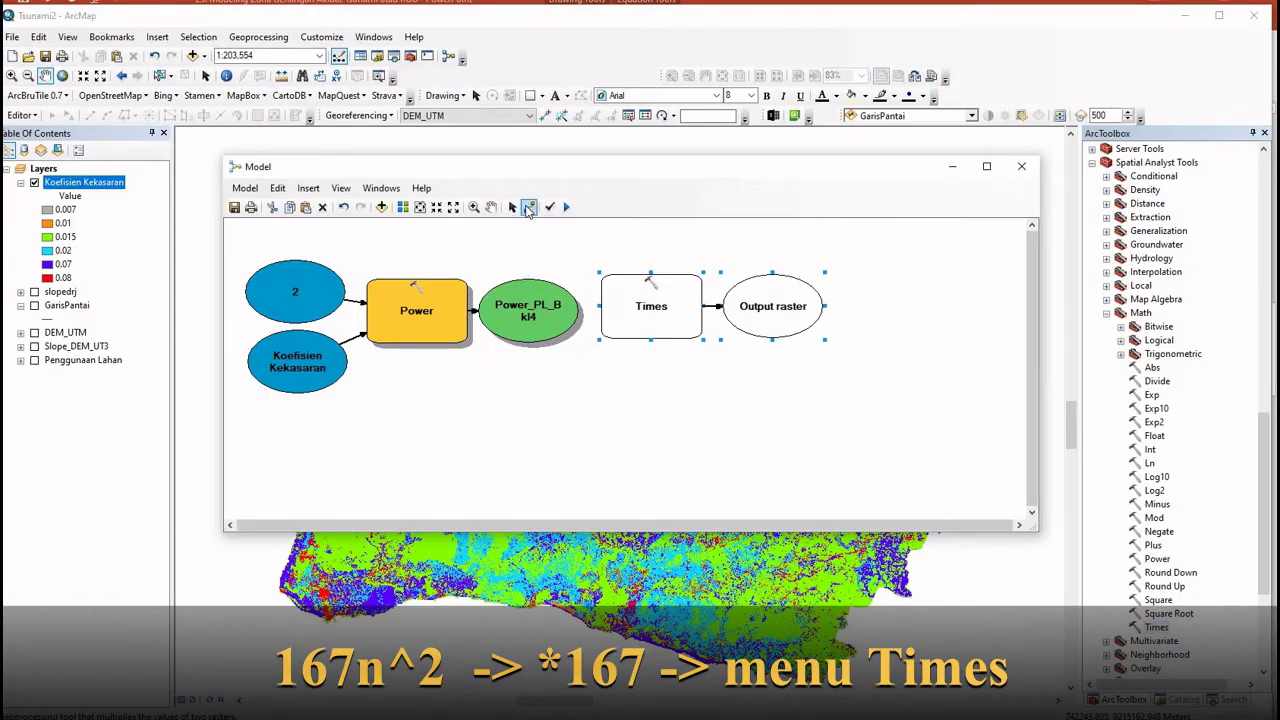
pyautogui.moveTo(552, 305); pyautogui.dragTo(657, 307)
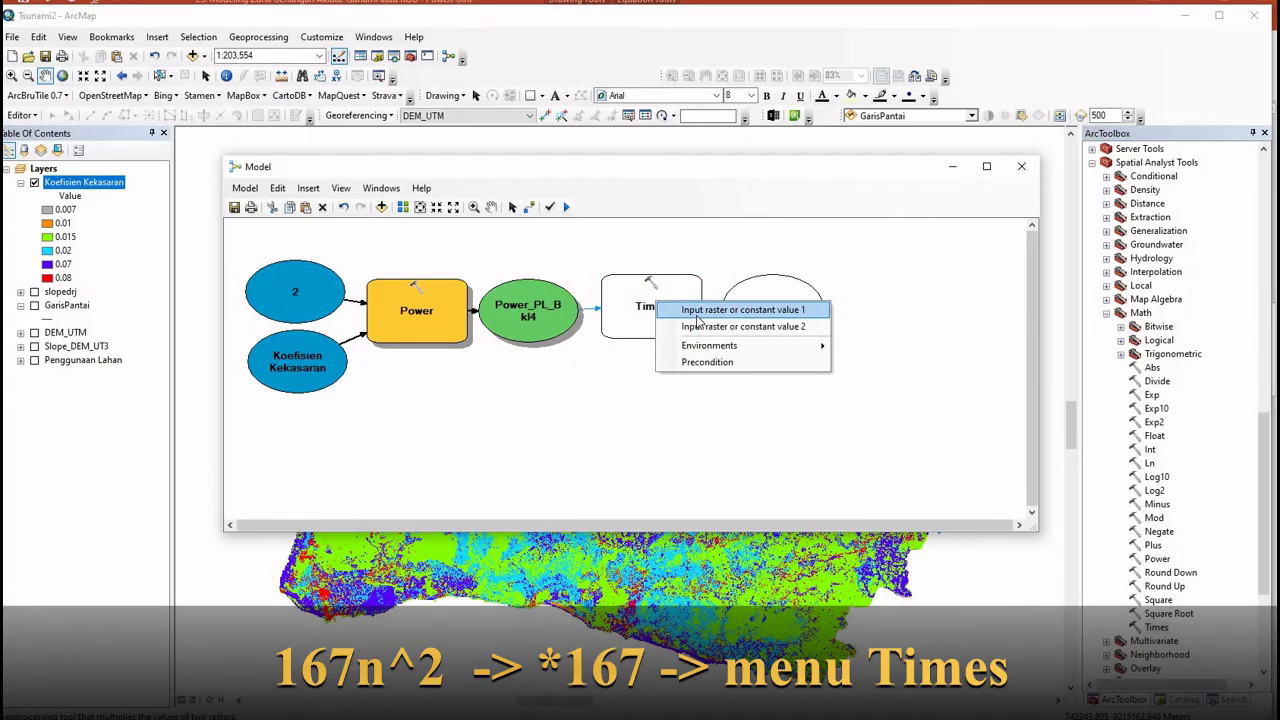
pyautogui.click(697, 312)
pyautogui.click(512, 207)
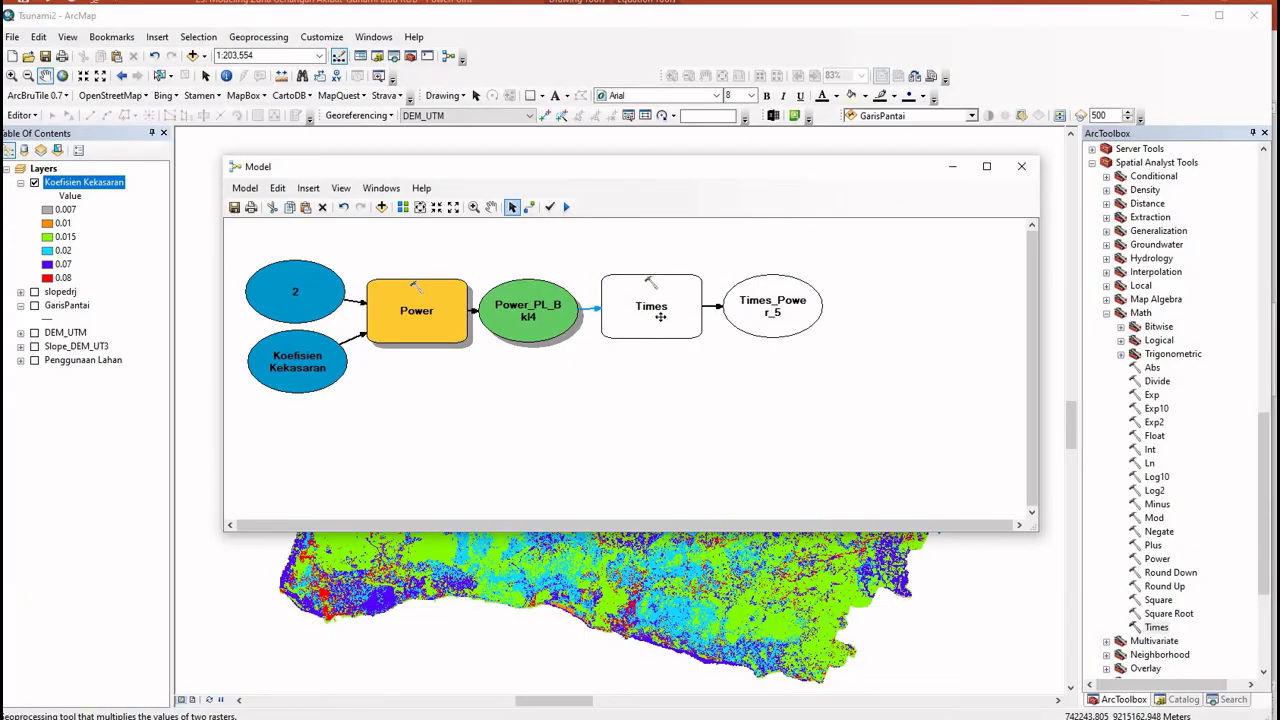
# Make a variable from Times' Input raster or constant value 2 parameter and place it below the Power output
pyautogui.moveTo(660, 316); pyautogui.dragTo(662, 331)
pyautogui.rightClick(662, 331)
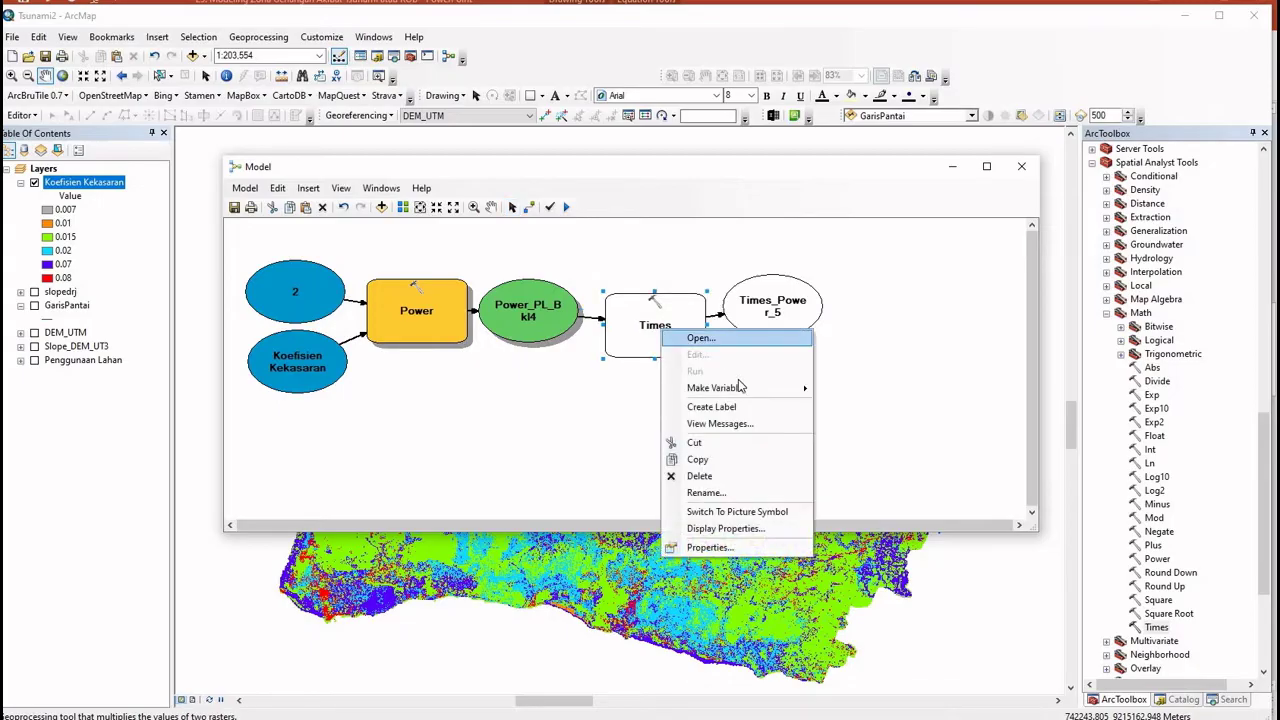
pyautogui.moveTo(755, 389)
pyautogui.moveTo(890, 390)
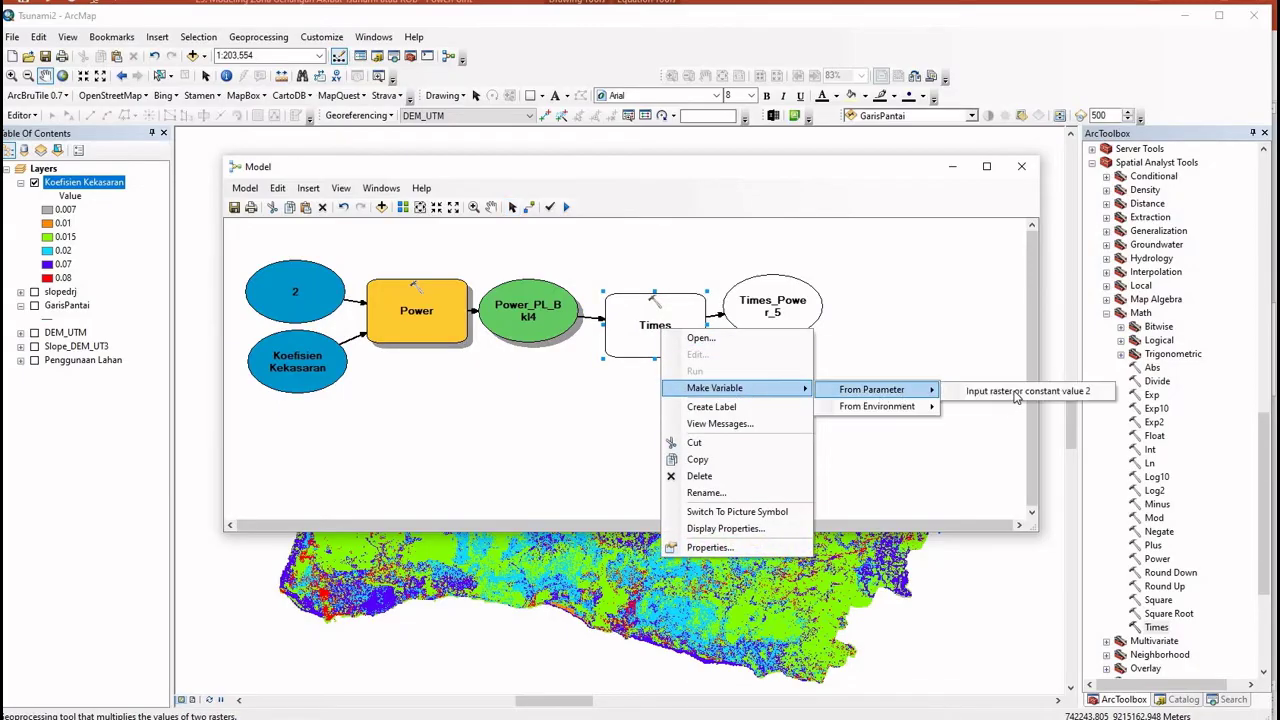
pyautogui.click(1016, 392)
pyautogui.moveTo(551, 358); pyautogui.dragTo(558, 400)
# Set both the value and the element name of the Times constant variable to 167, and run the model
pyautogui.rightClick(558, 397)
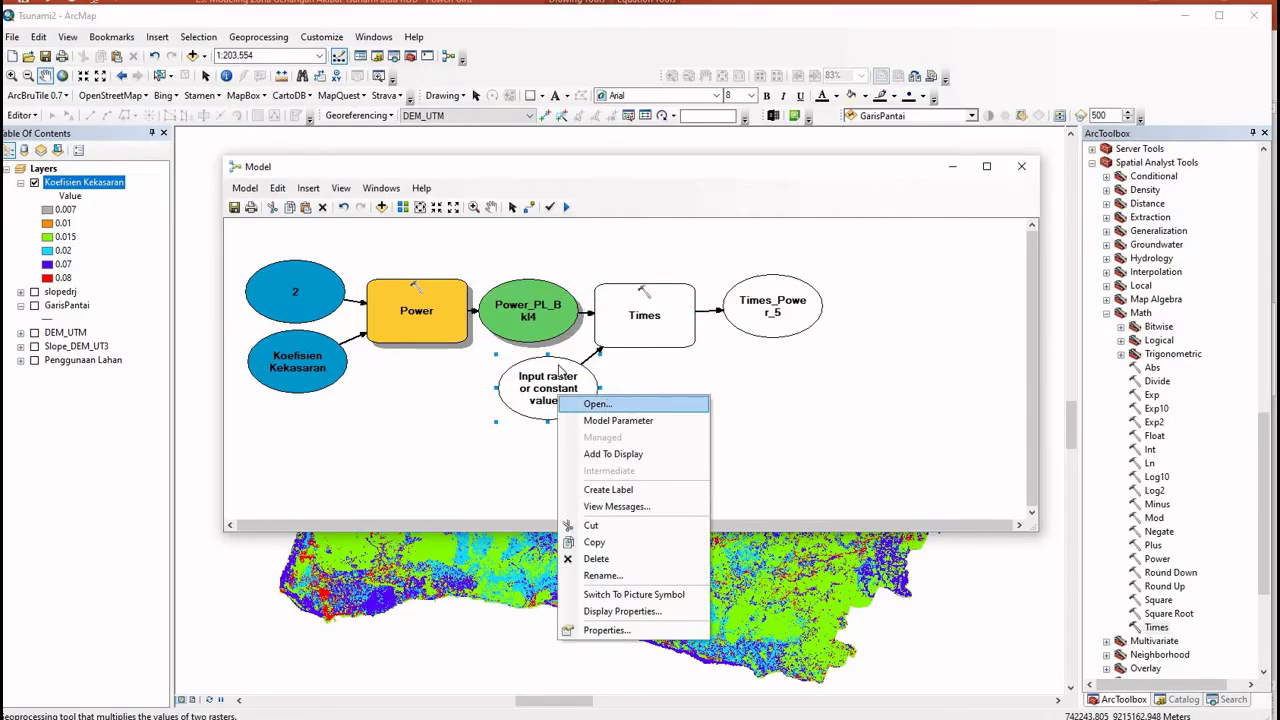
pyautogui.click(608, 405)
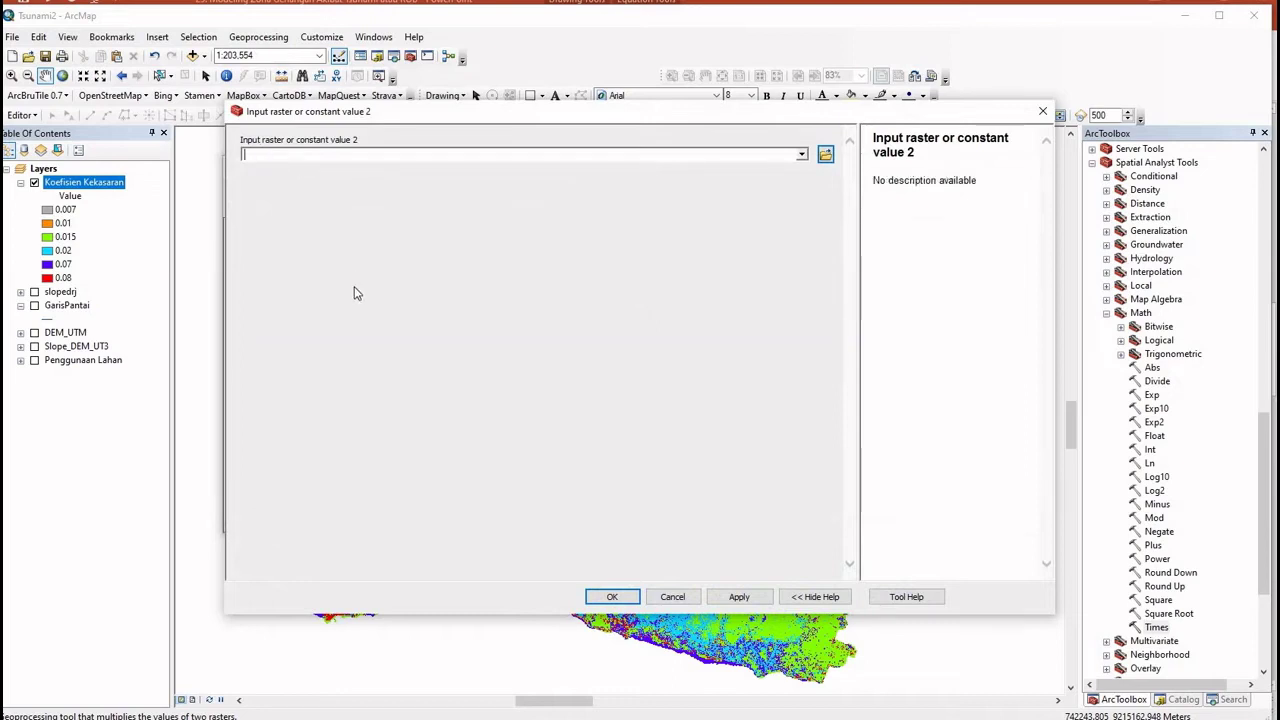
pyautogui.write('167')
pyautogui.click(636, 596)
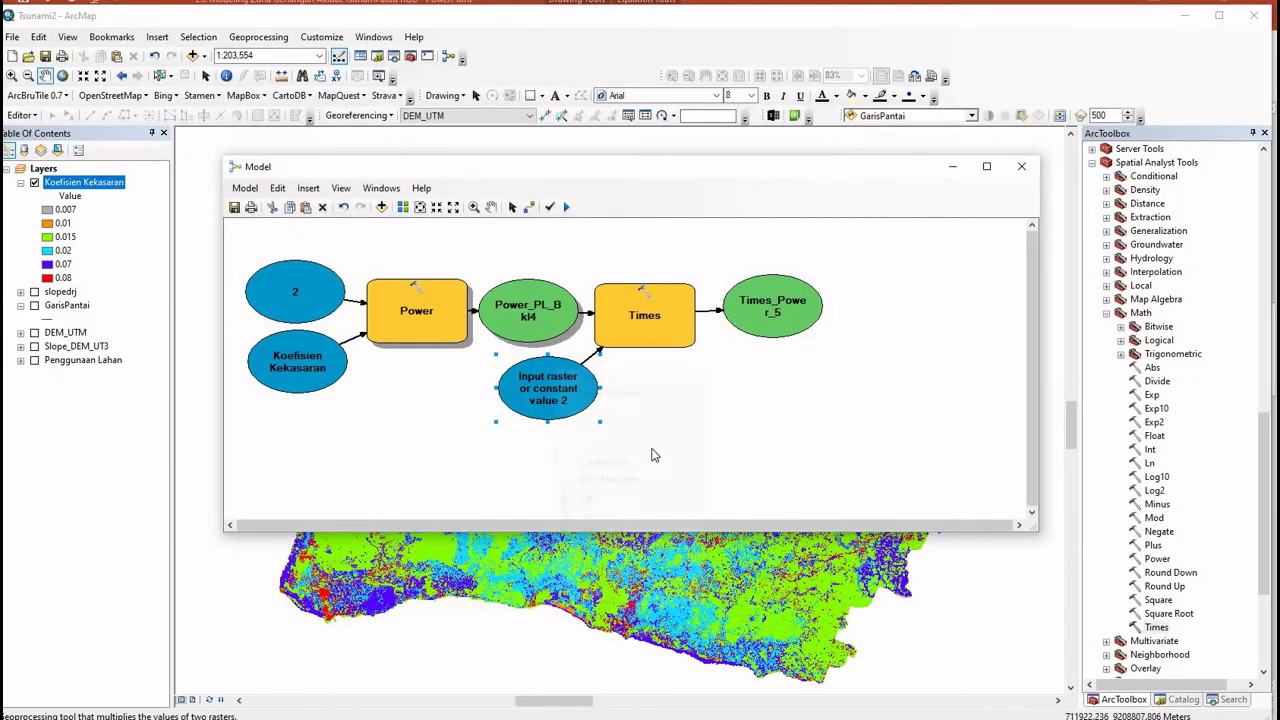
pyautogui.rightClick(553, 368)
pyautogui.click(640, 549)
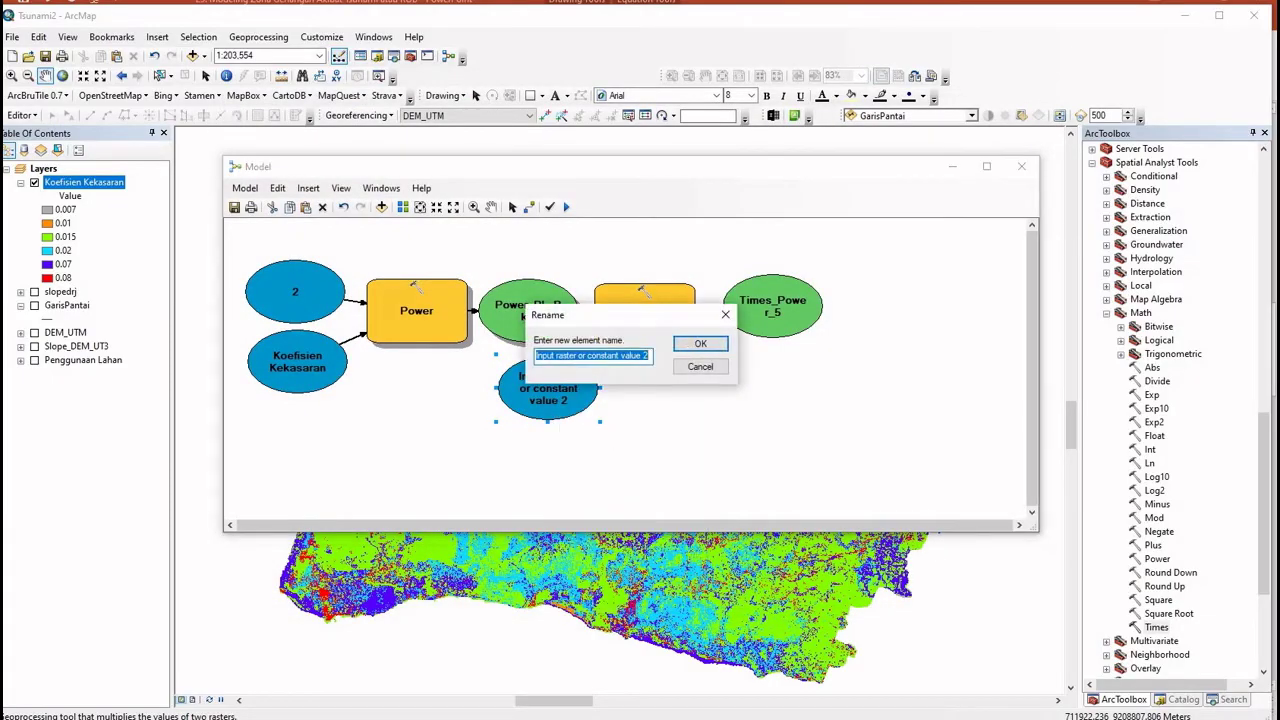
pyautogui.write('167')
pyautogui.click(697, 346)
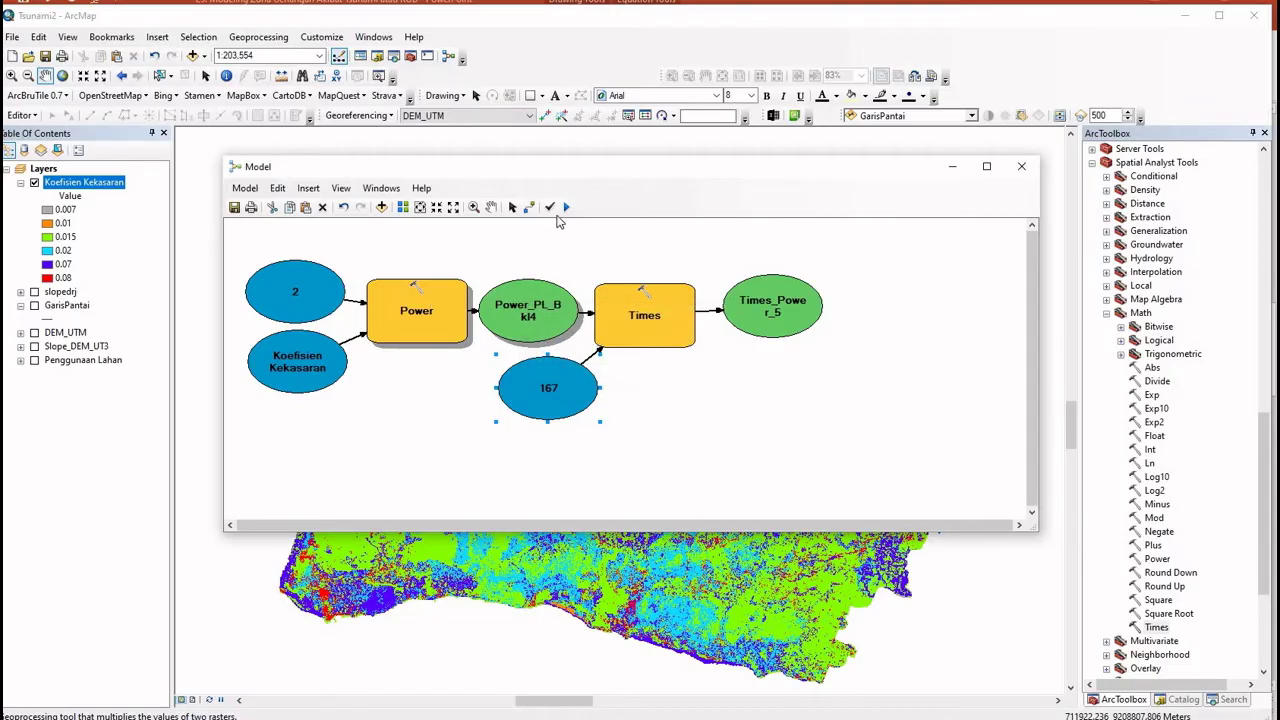
pyautogui.click(566, 207)
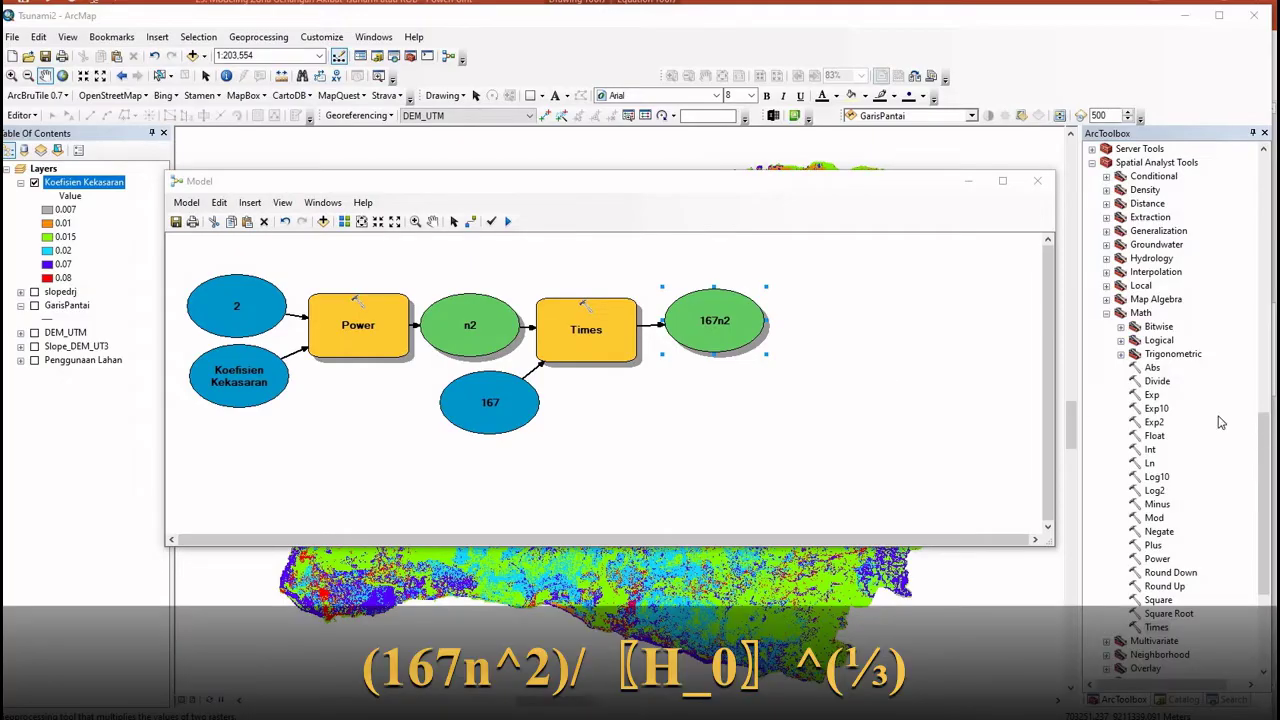
# Add the Divide tool to the model and connect 167n2 as its Input raster or constant value 1
pyautogui.moveTo(1160, 382); pyautogui.dragTo(835, 356)
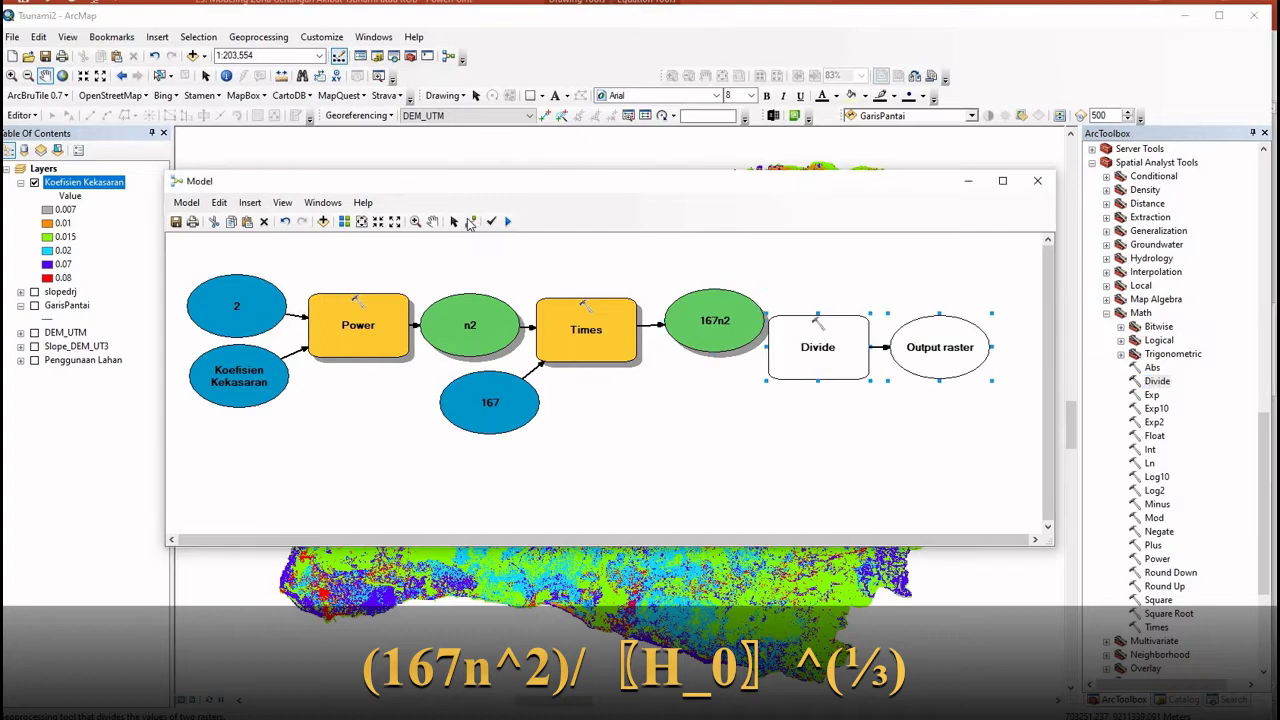
pyautogui.click(471, 221)
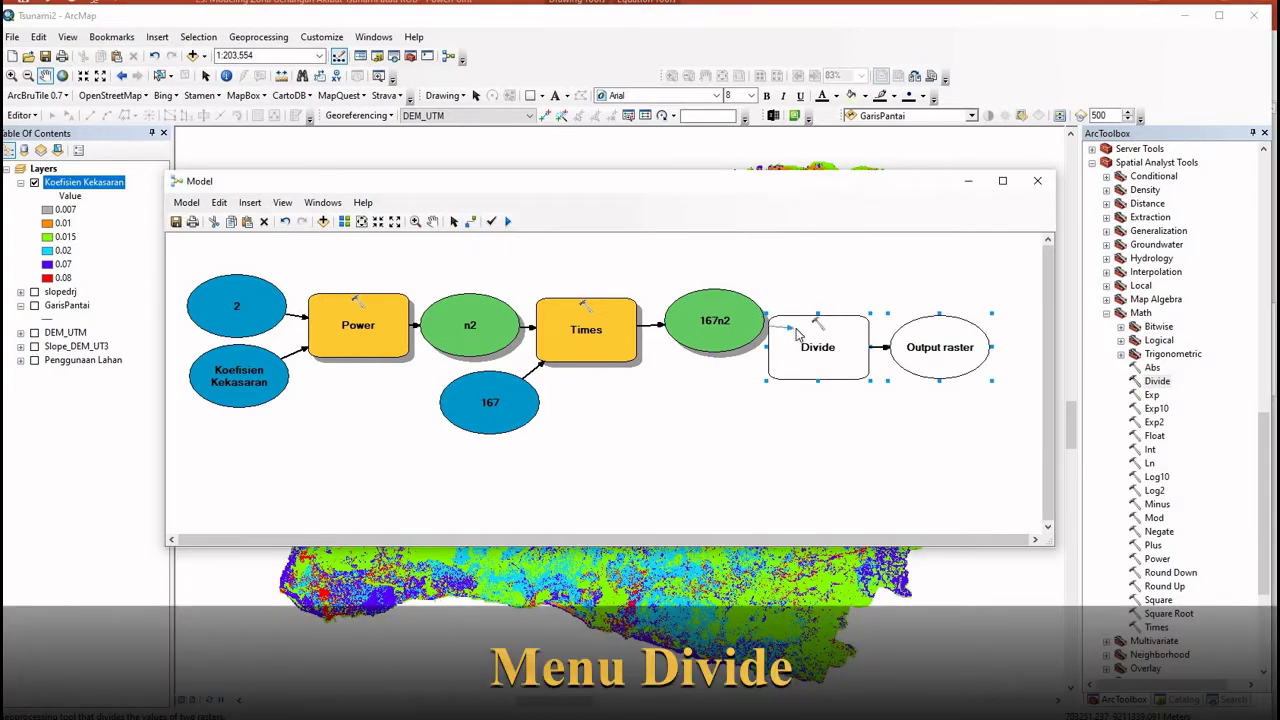
pyautogui.click(796, 330)
pyautogui.click(855, 339)
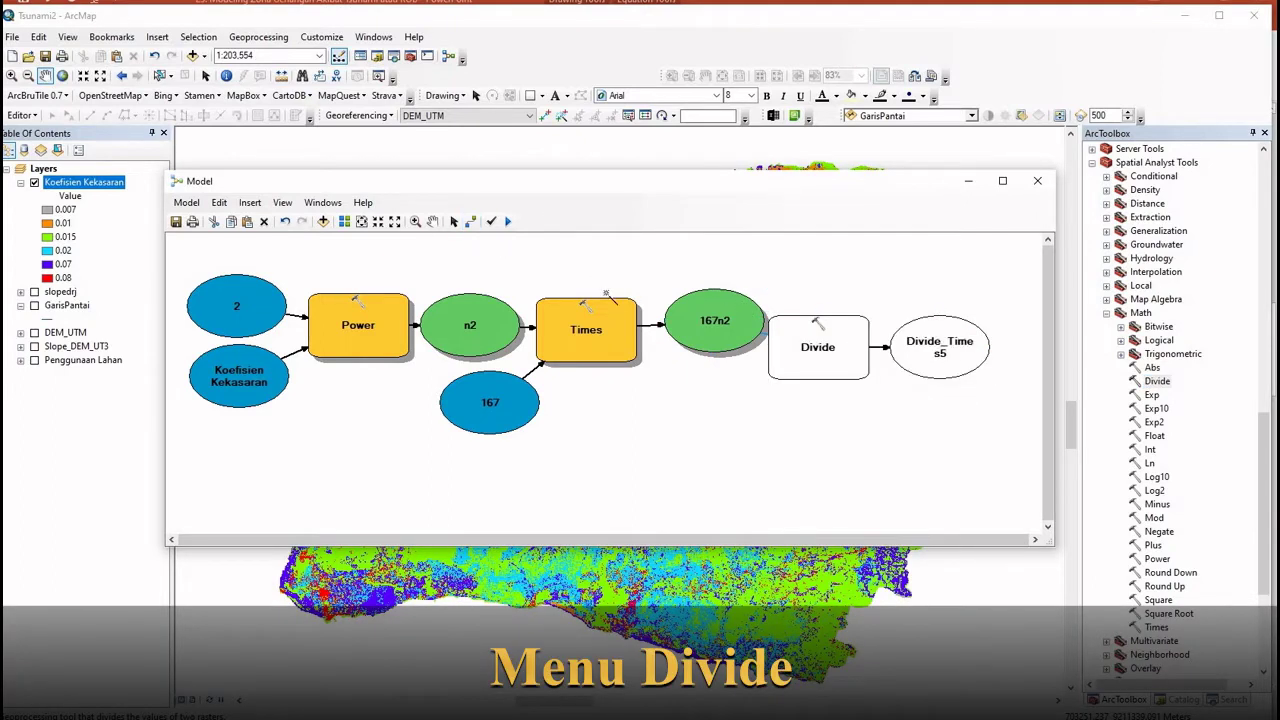
pyautogui.click(453, 221)
# Make a variable from Divide's Input raster or constant value 2 parameter and place it below 167n2
pyautogui.rightClick(790, 336)
pyautogui.moveTo(880, 393)
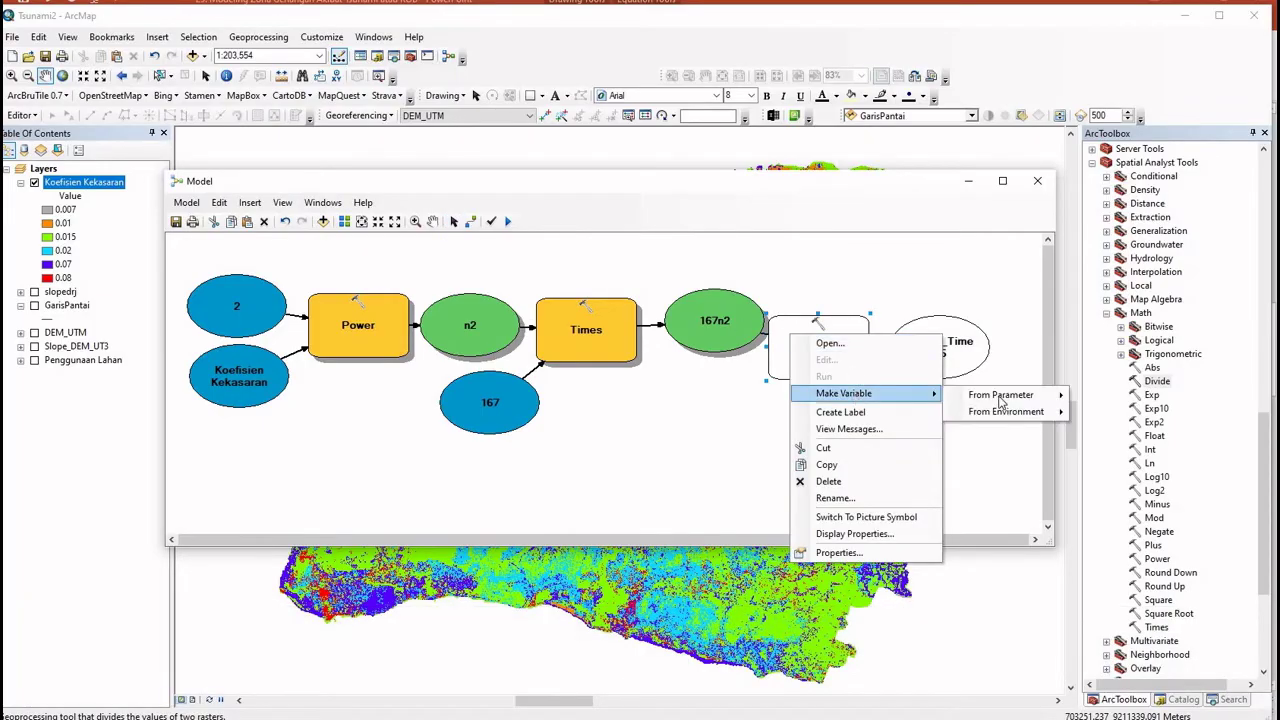
pyautogui.moveTo(1000, 400)
pyautogui.click(1113, 397)
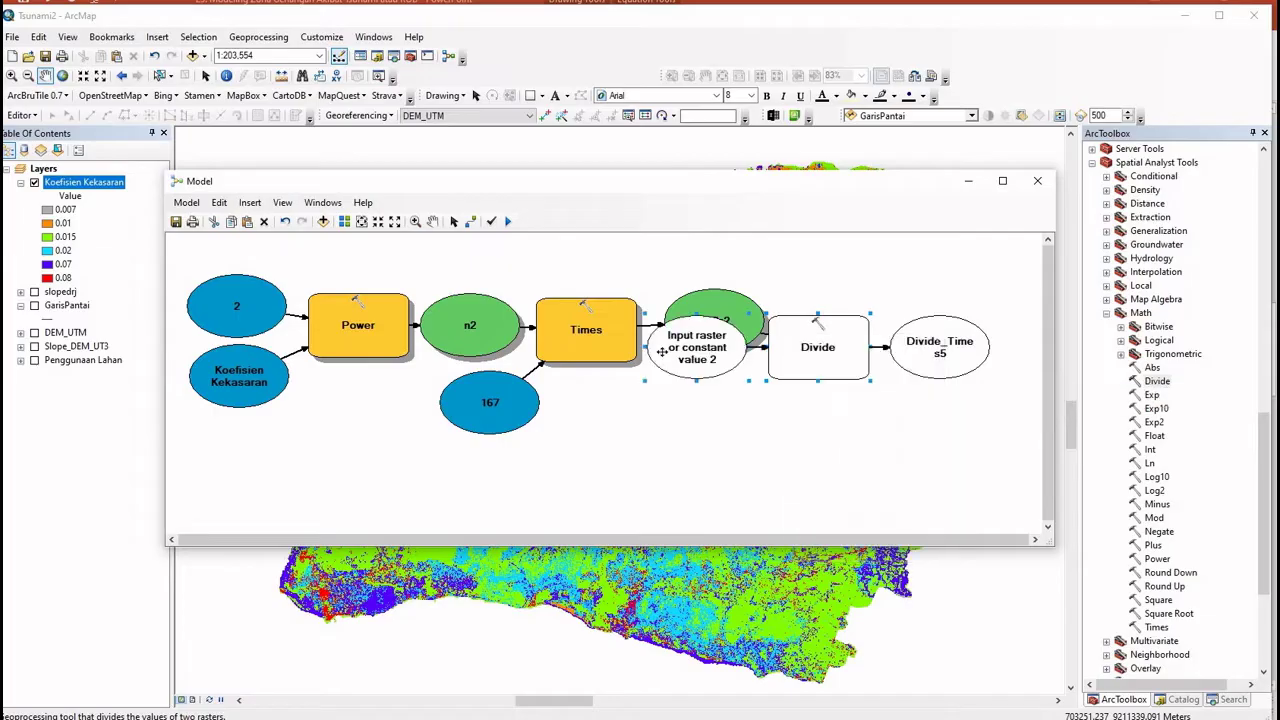
pyautogui.moveTo(695, 364); pyautogui.dragTo(713, 428)
# Set the value of Divide's Input raster or constant value 2 variable to 10 and rename the element H1/3
pyautogui.rightClick(744, 423)
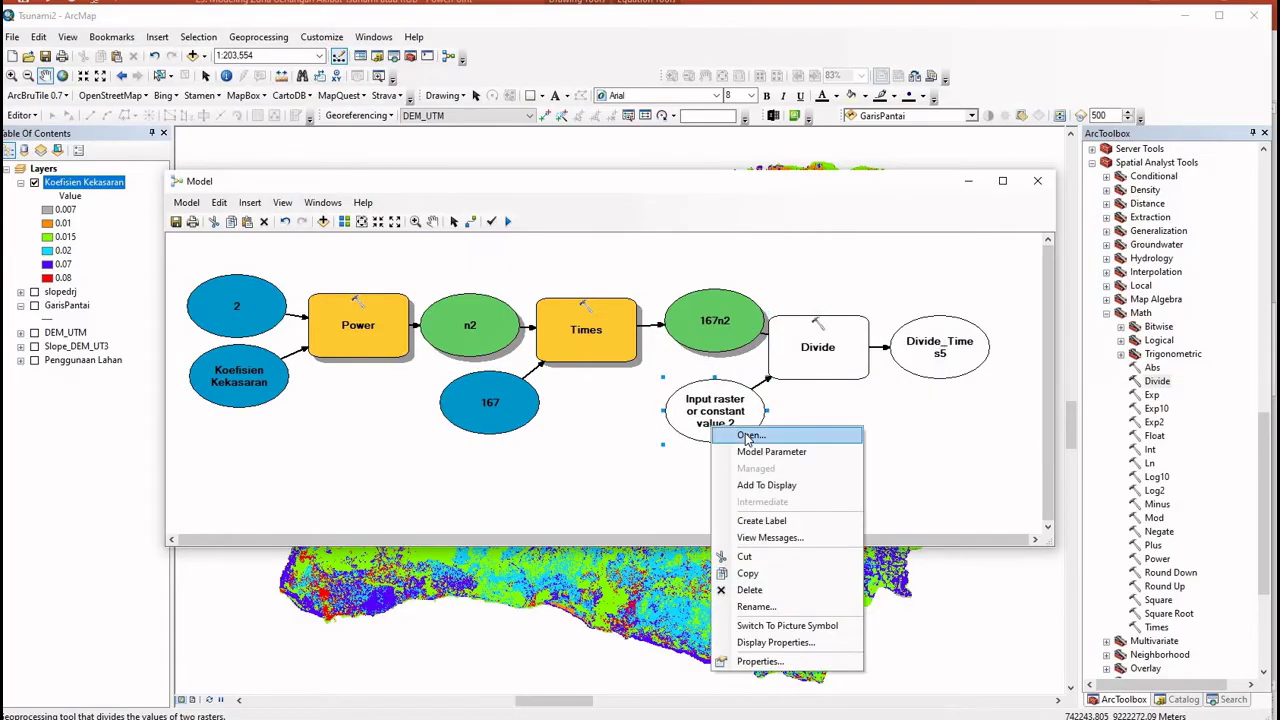
pyautogui.press('Escape')
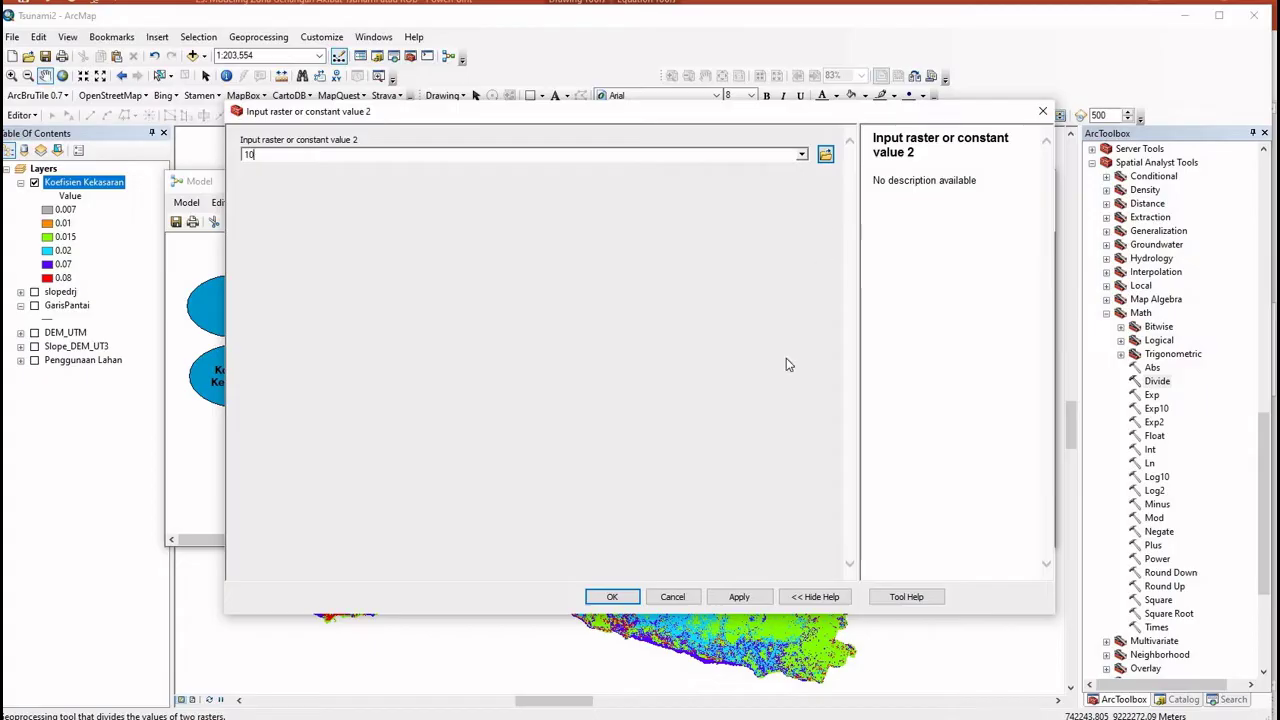
pyautogui.write('0')
pyautogui.click(630, 597)
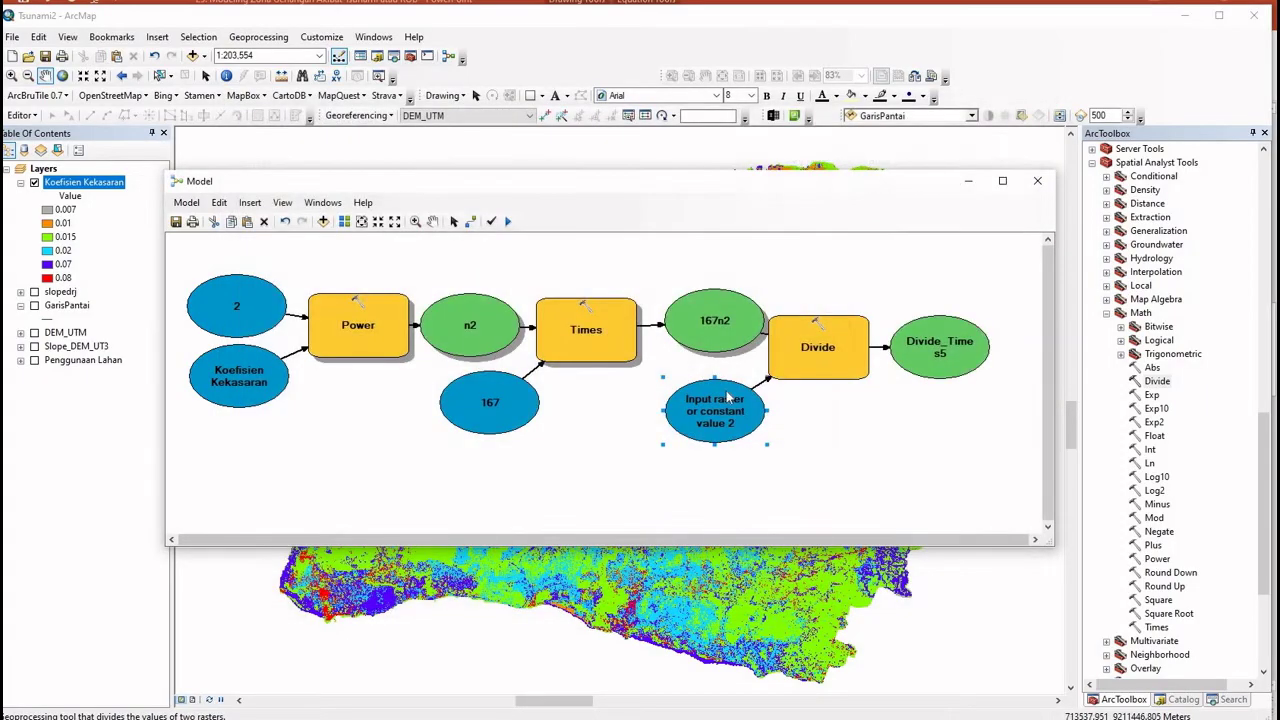
pyautogui.rightClick(727, 397)
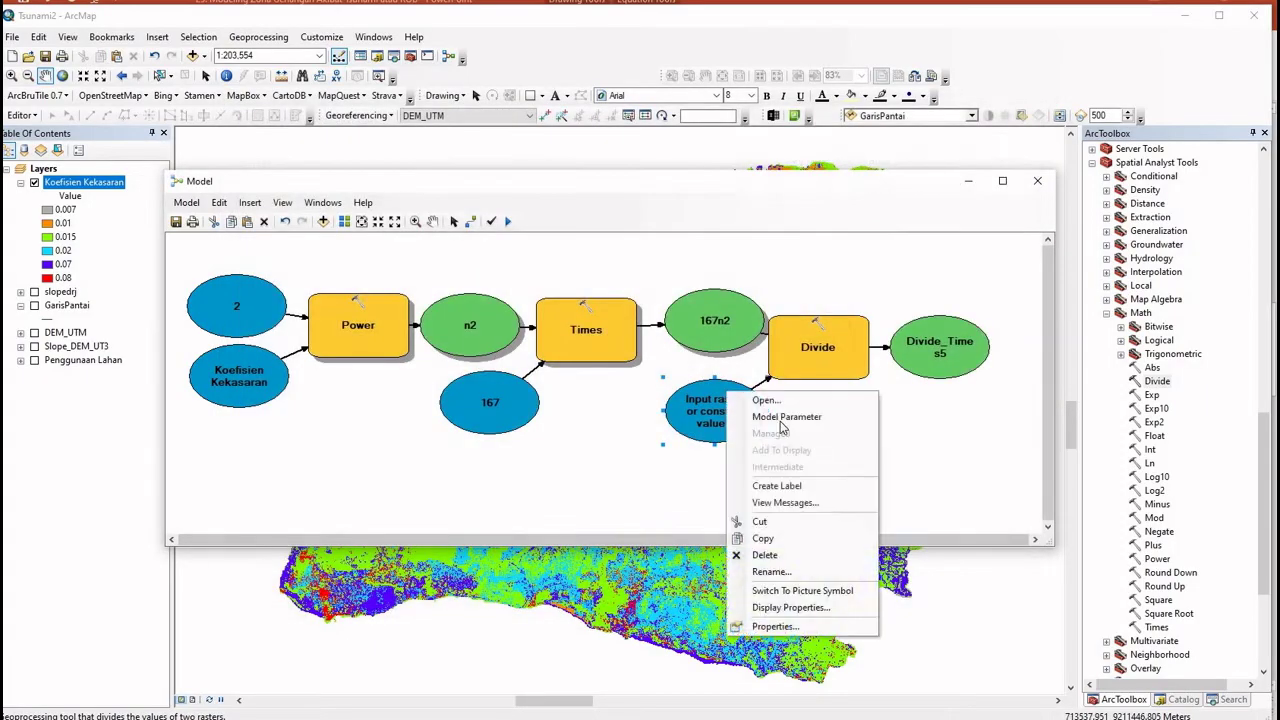
pyautogui.click(770, 571)
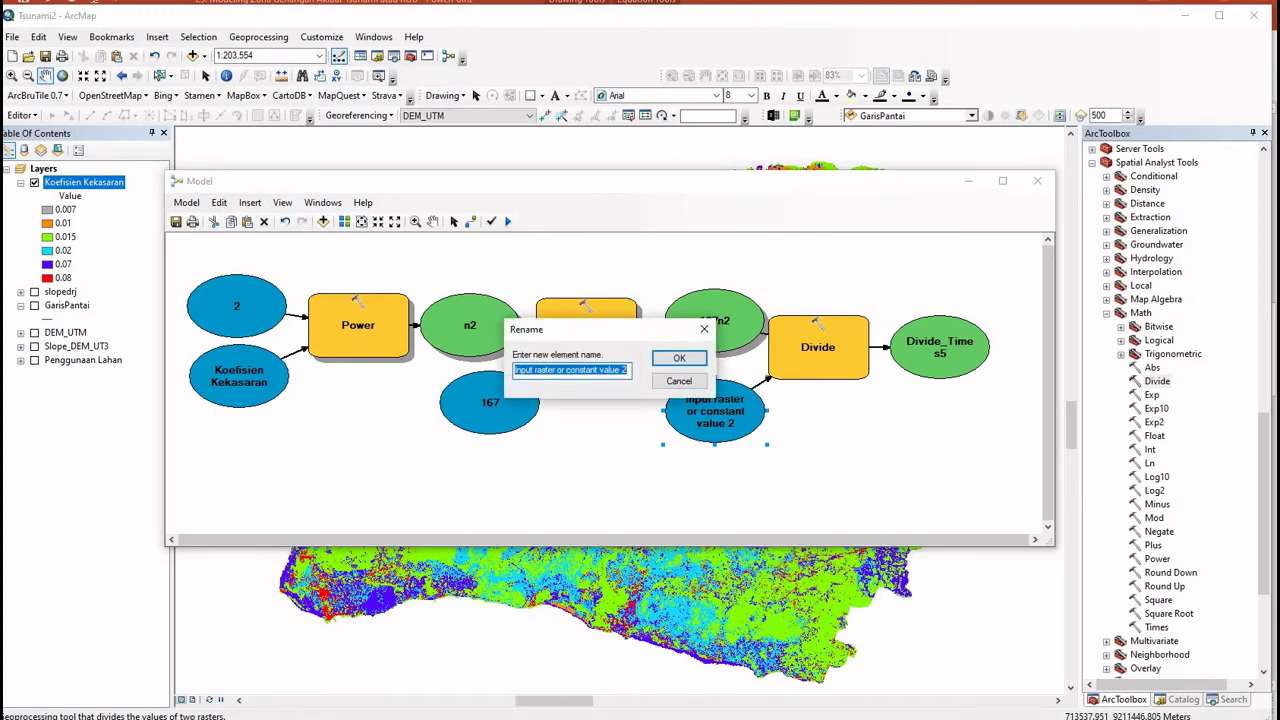
pyautogui.write('H1/3')
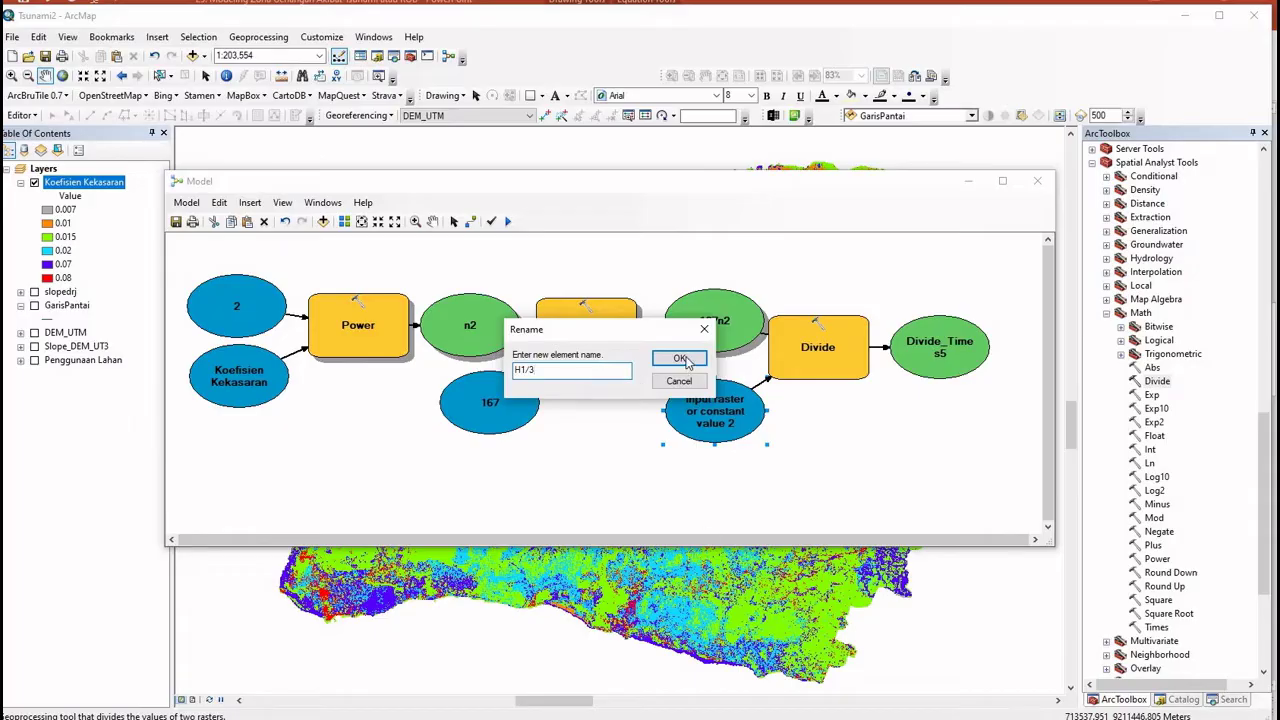
pyautogui.press('Return')
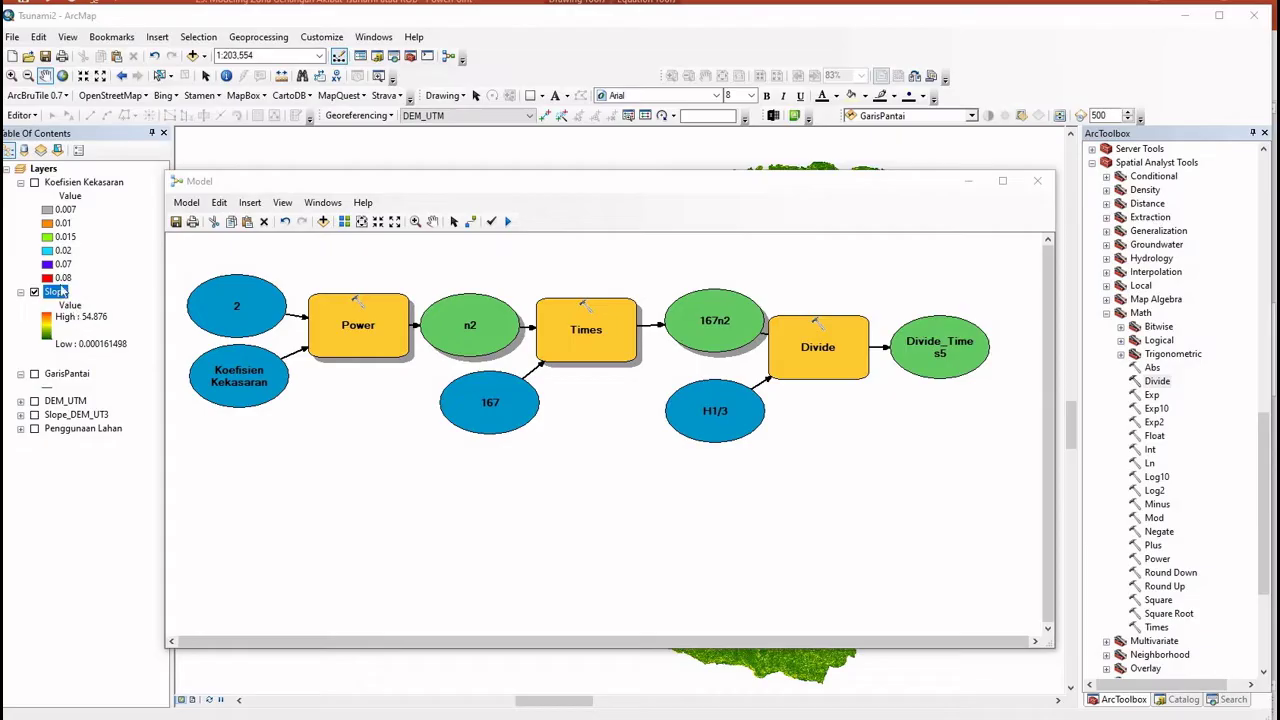
# Add the Slope layer and a second Divide tool to the model, connecting Slope as that tool's Input raster or constant value 1
pyautogui.moveTo(60, 292); pyautogui.dragTo(290, 510)
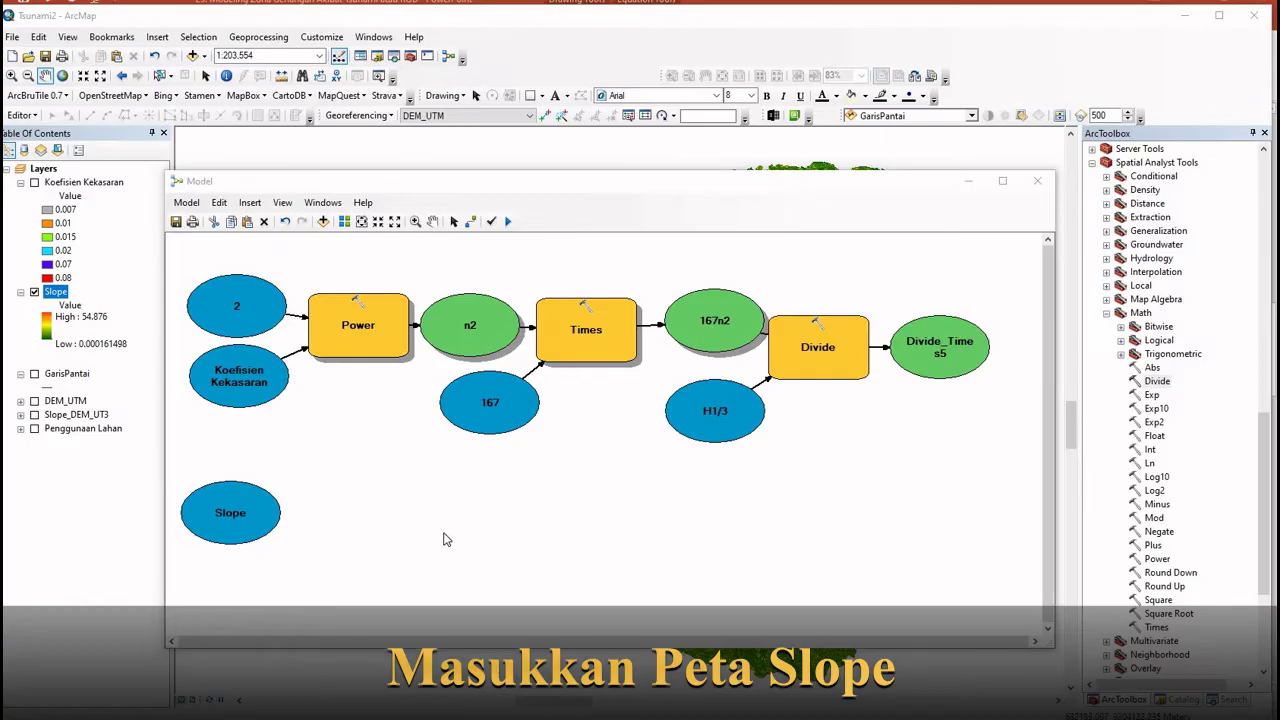
pyautogui.moveTo(1165, 385); pyautogui.dragTo(360, 508)
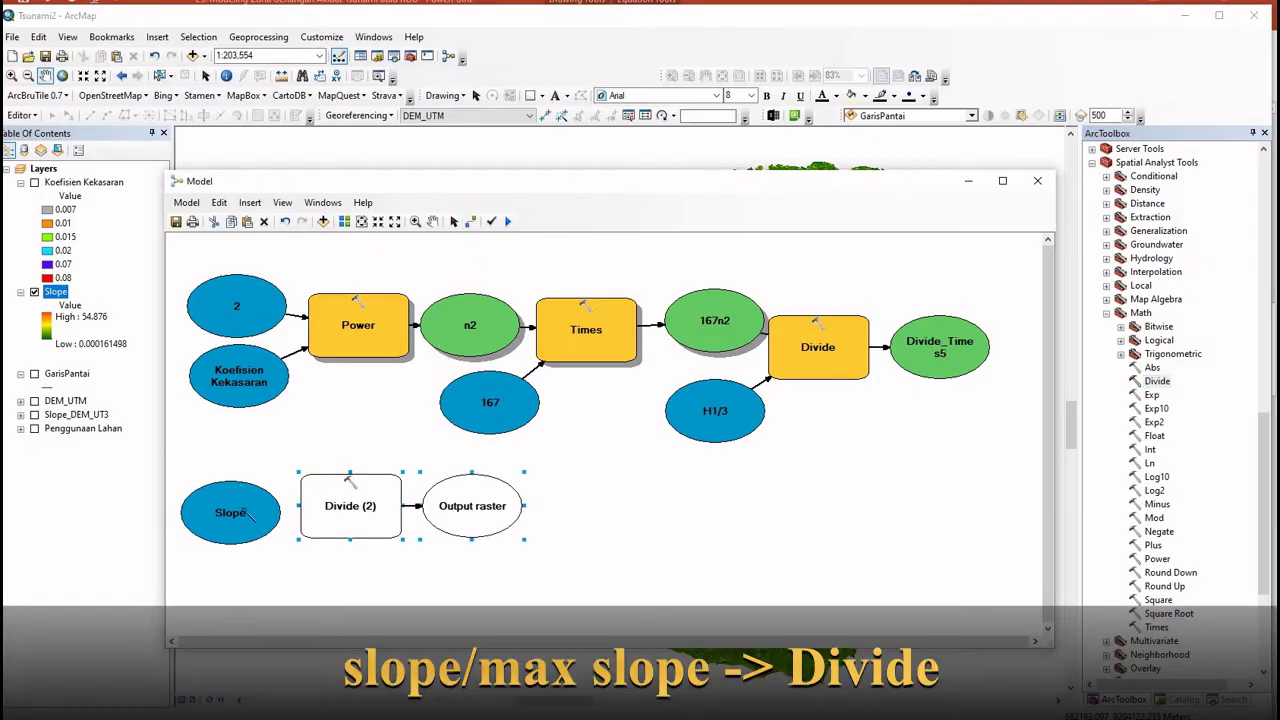
pyautogui.click(323, 504)
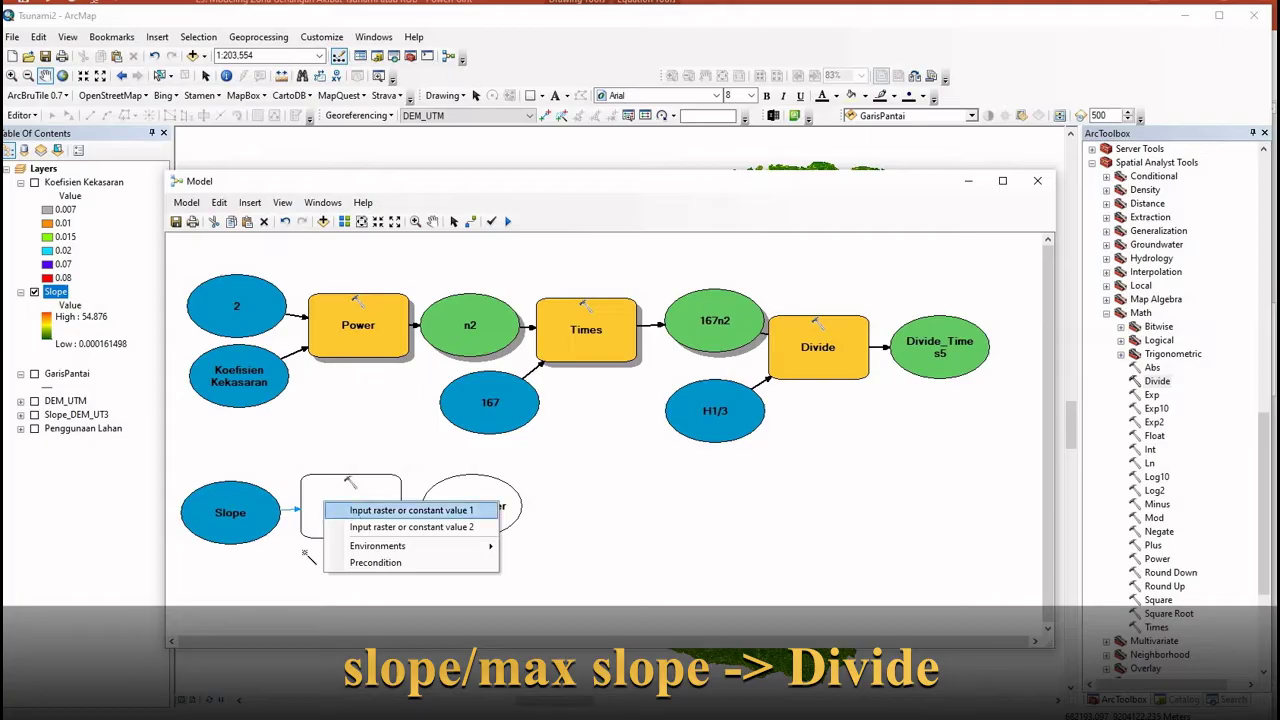
pyautogui.click(411, 510)
pyautogui.scroll(-5, 1170, 400)
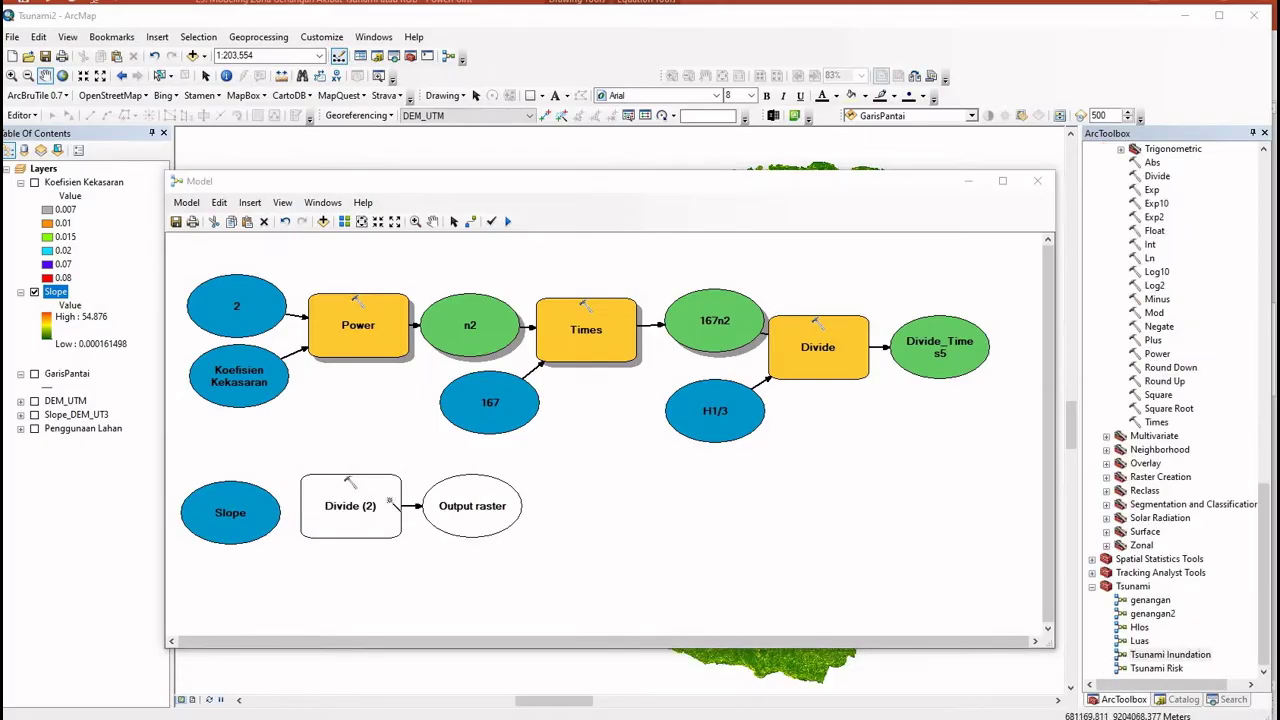
pyautogui.click(455, 221)
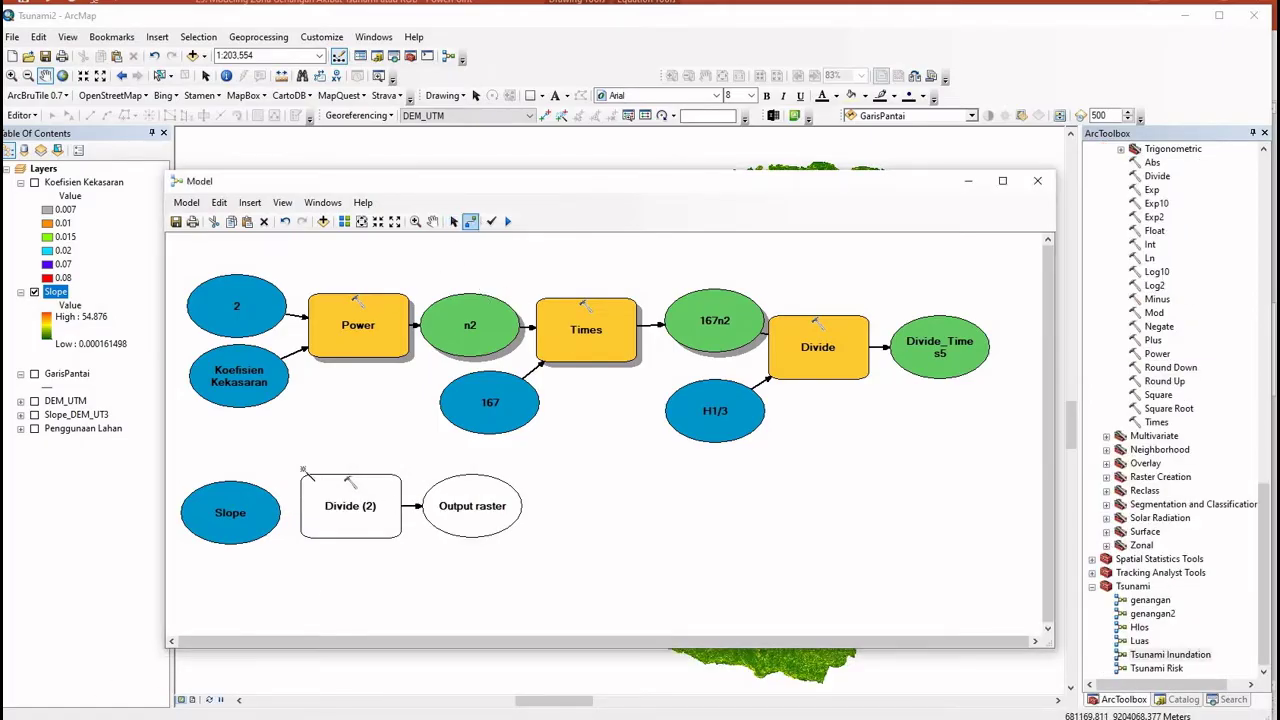
pyautogui.click(316, 510)
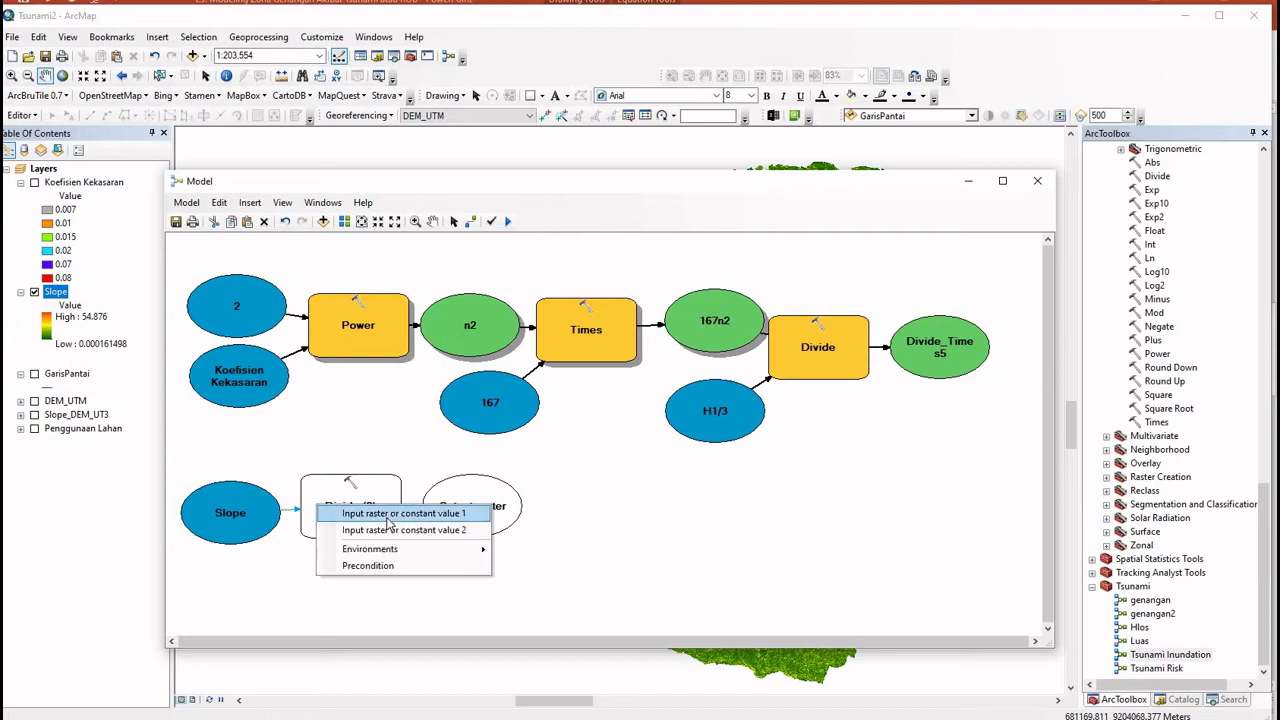
pyautogui.click(390, 514)
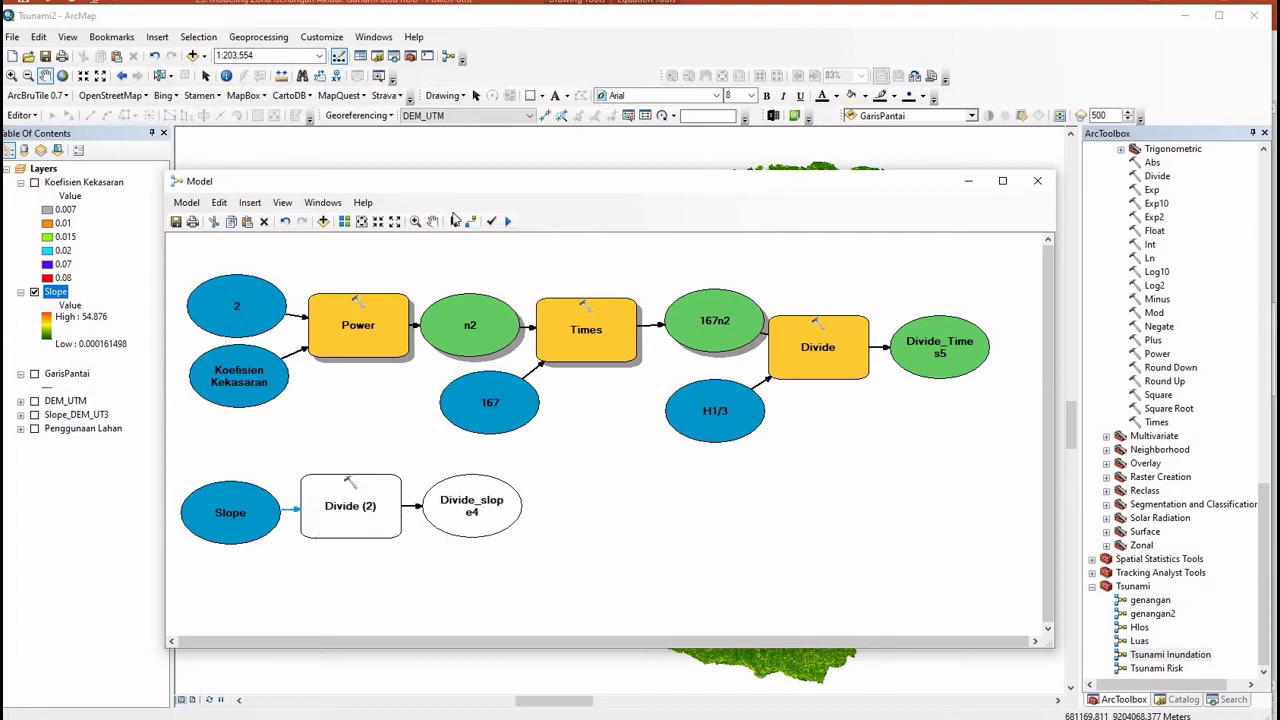
# Make a variable from the second Divide tool's Input raster or constant value 2 parameter and place it just above Slope
pyautogui.click(455, 221)
pyautogui.click(368, 508)
pyautogui.rightClick(366, 505)
pyautogui.moveTo(455, 564)
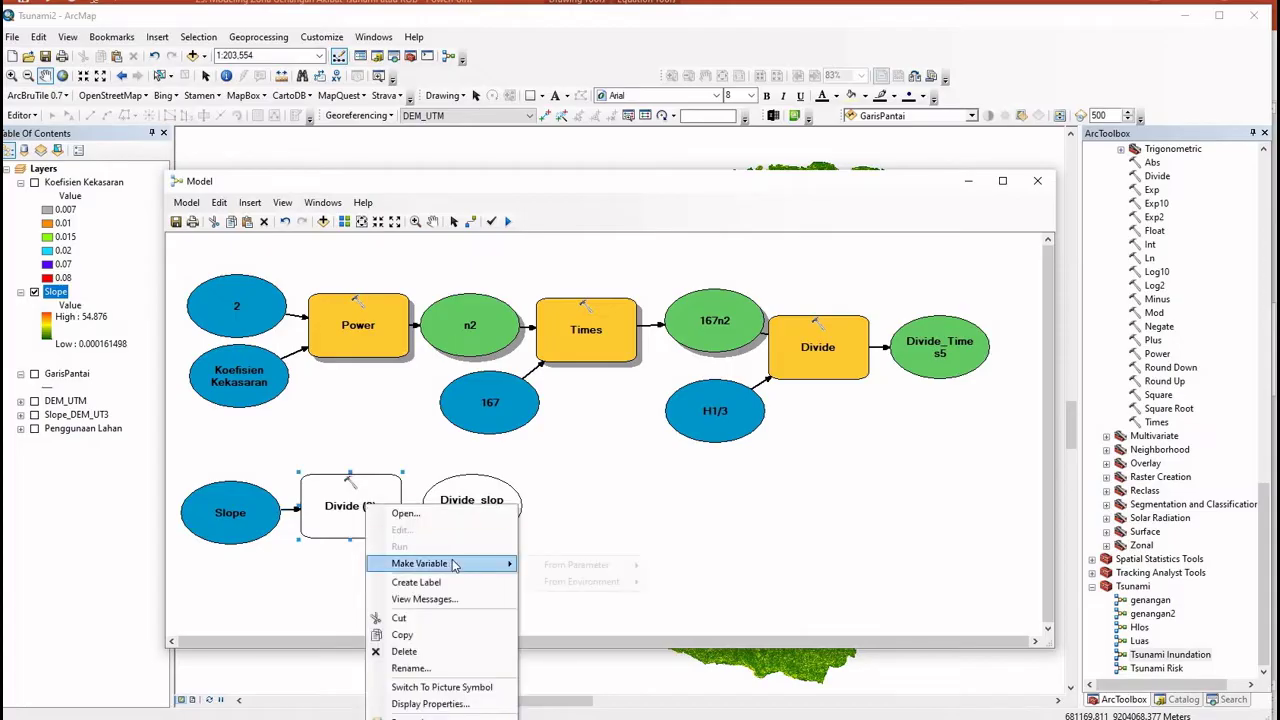
pyautogui.moveTo(600, 565)
pyautogui.click(700, 567)
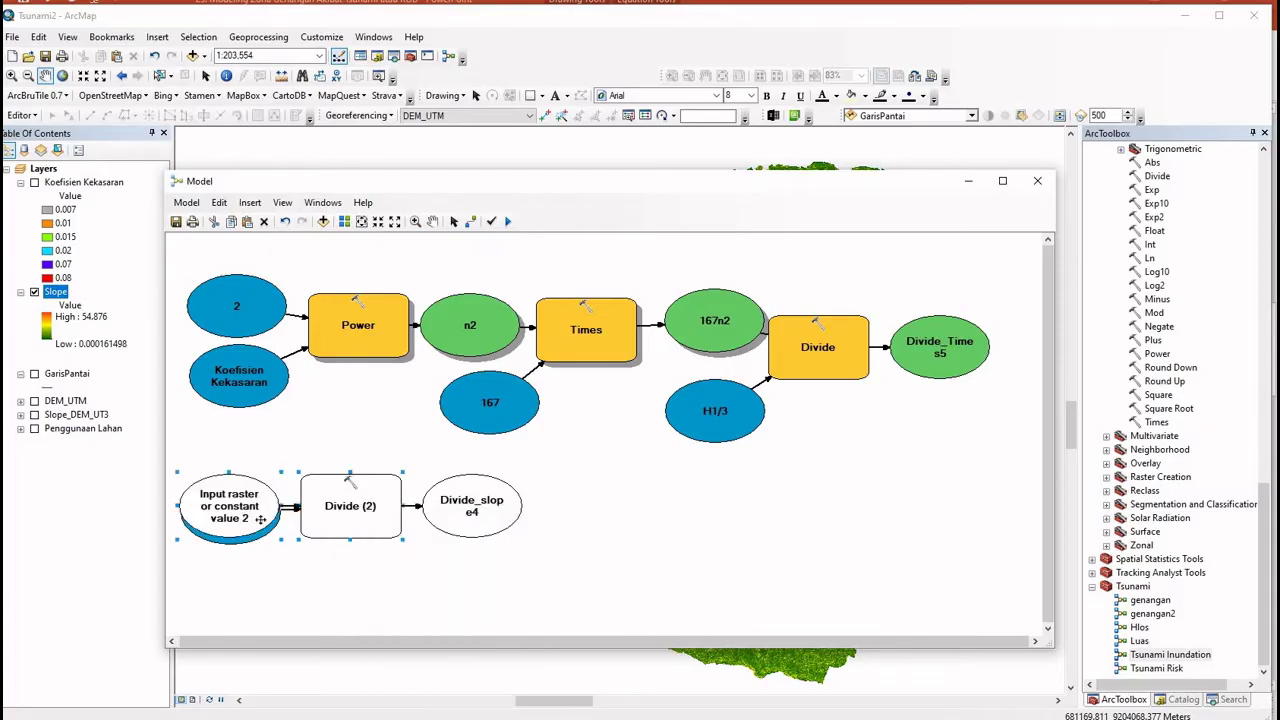
pyautogui.moveTo(241, 494); pyautogui.dragTo(241, 445)
# Set the second Divide tool's constant variable to 54.876 and rename the element max slope
pyautogui.rightClick(240, 446)
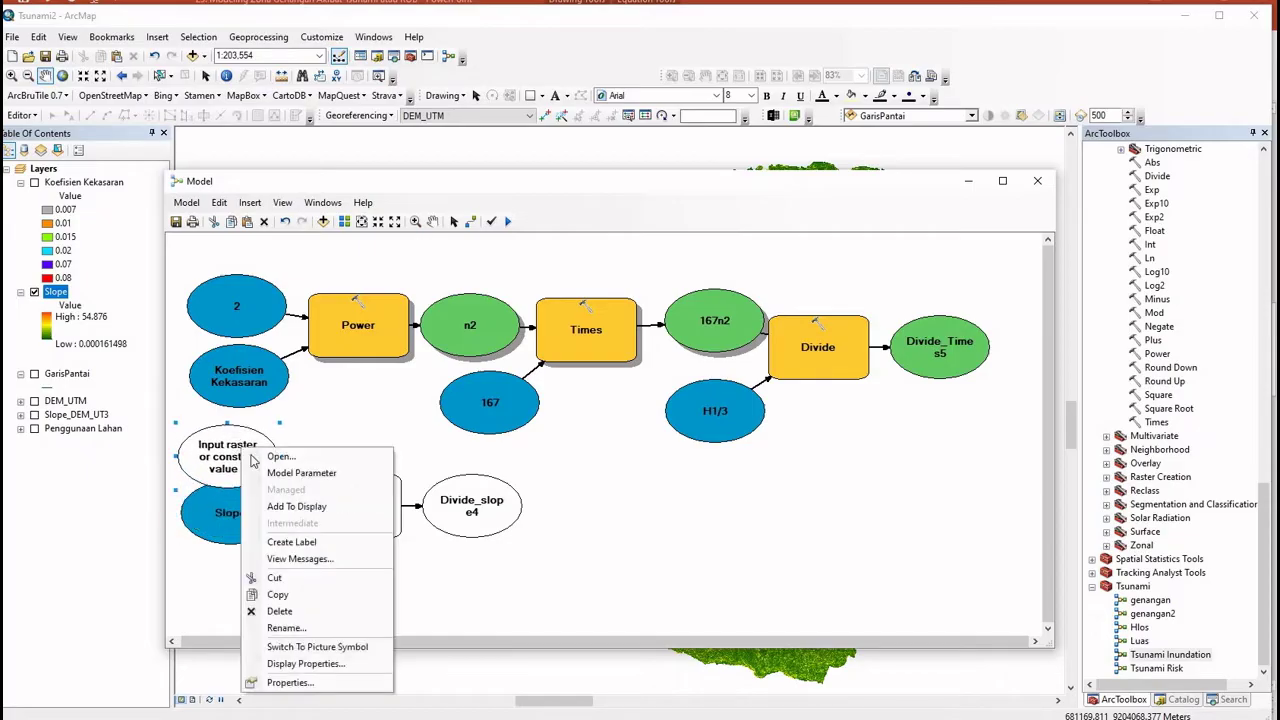
pyautogui.click(306, 455)
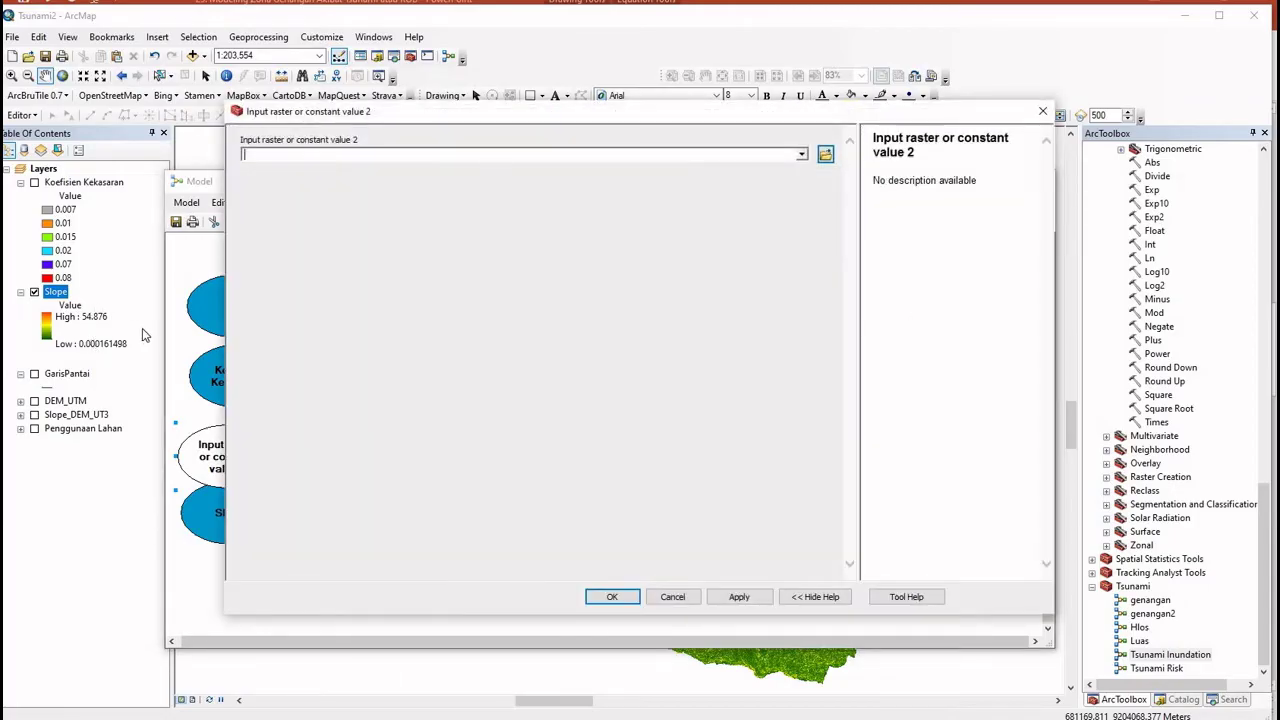
pyautogui.write('54.876')
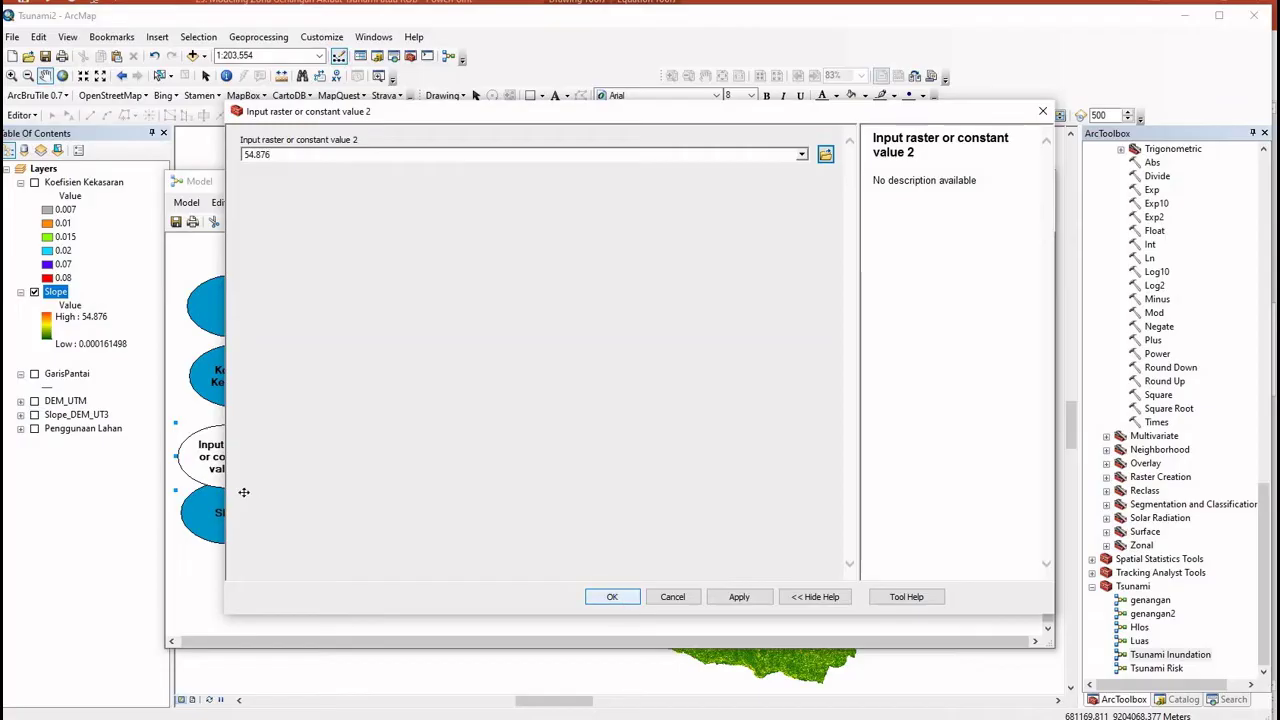
pyautogui.press('Return')
pyautogui.rightClick(232, 452)
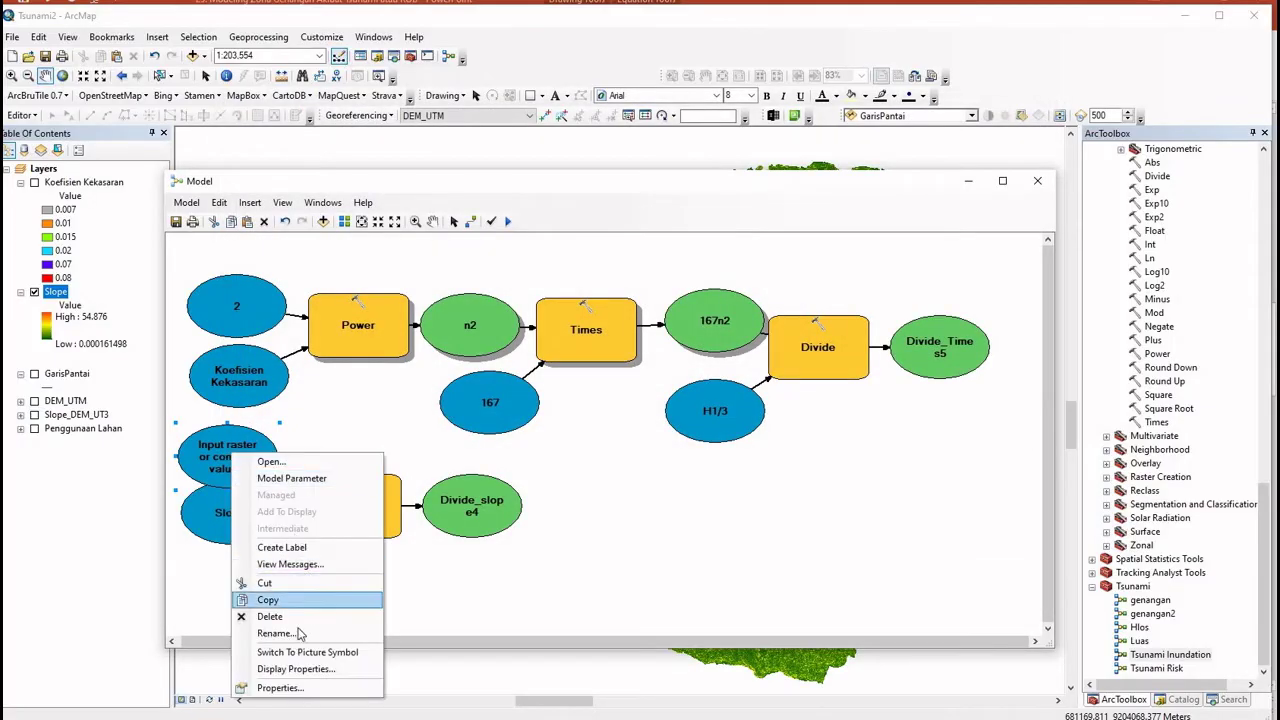
pyautogui.click(357, 625)
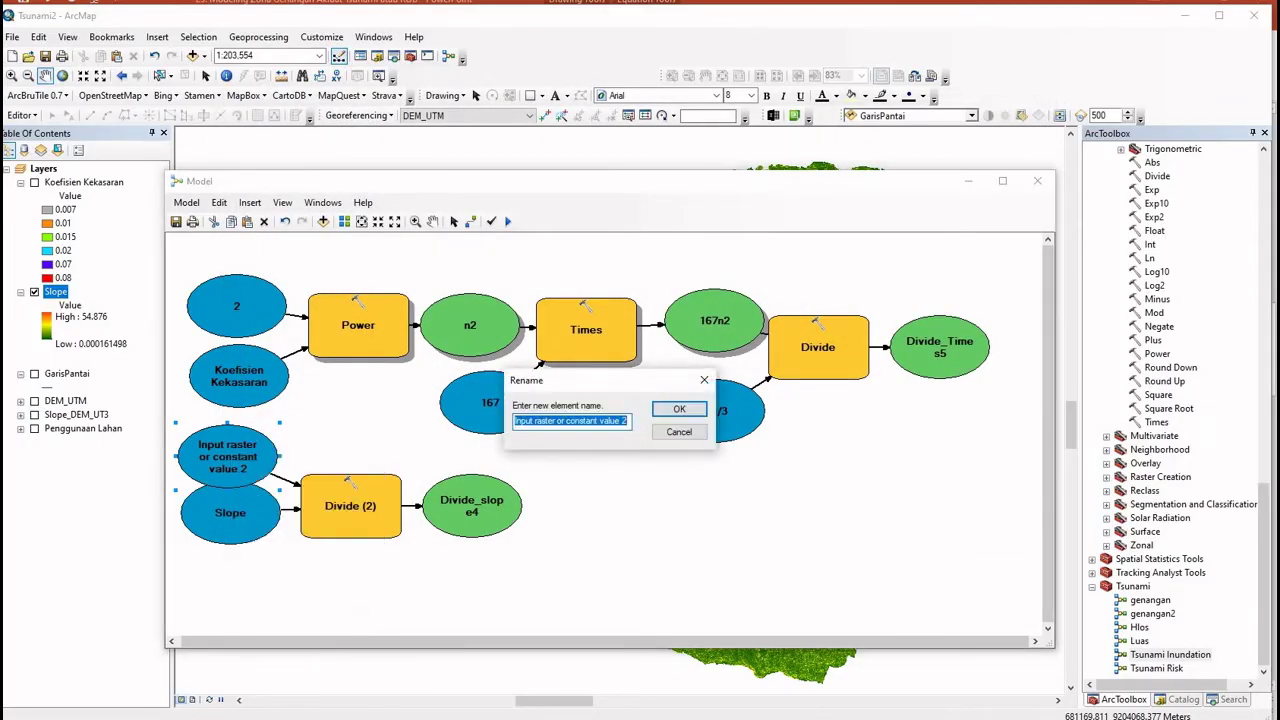
pyautogui.write('max s')
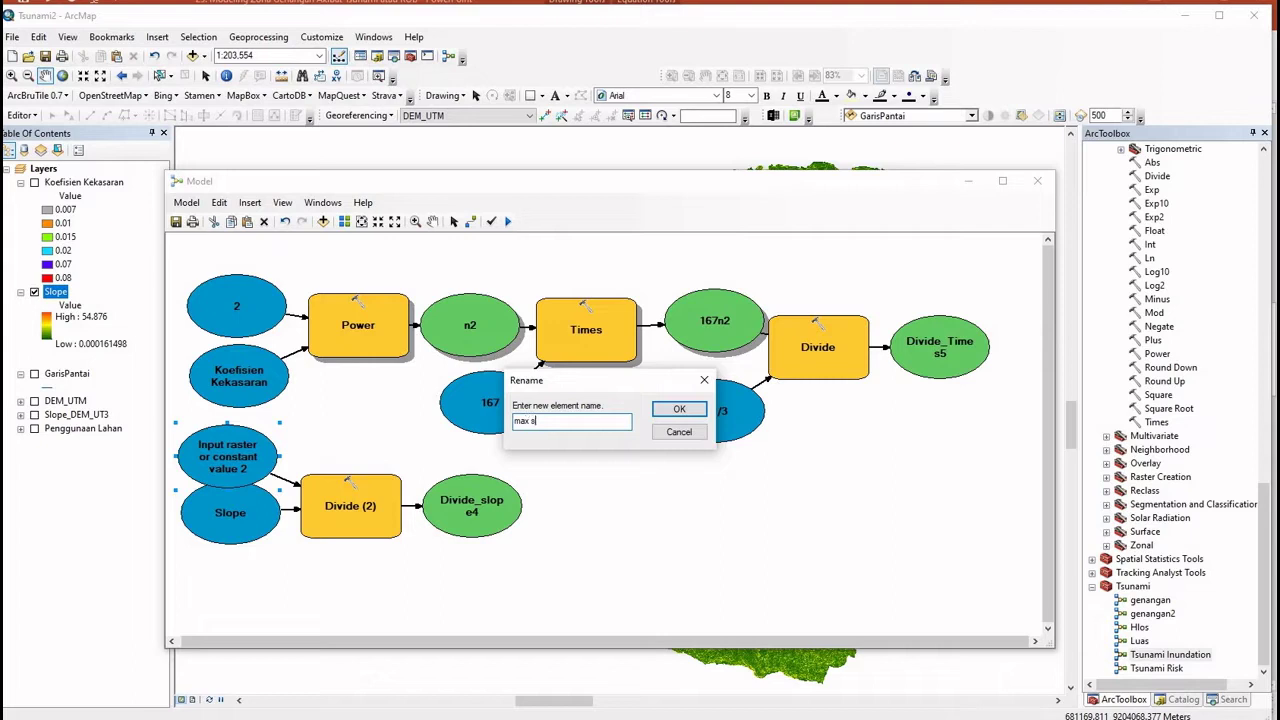
pyautogui.write('lope')
pyautogui.click(696, 409)
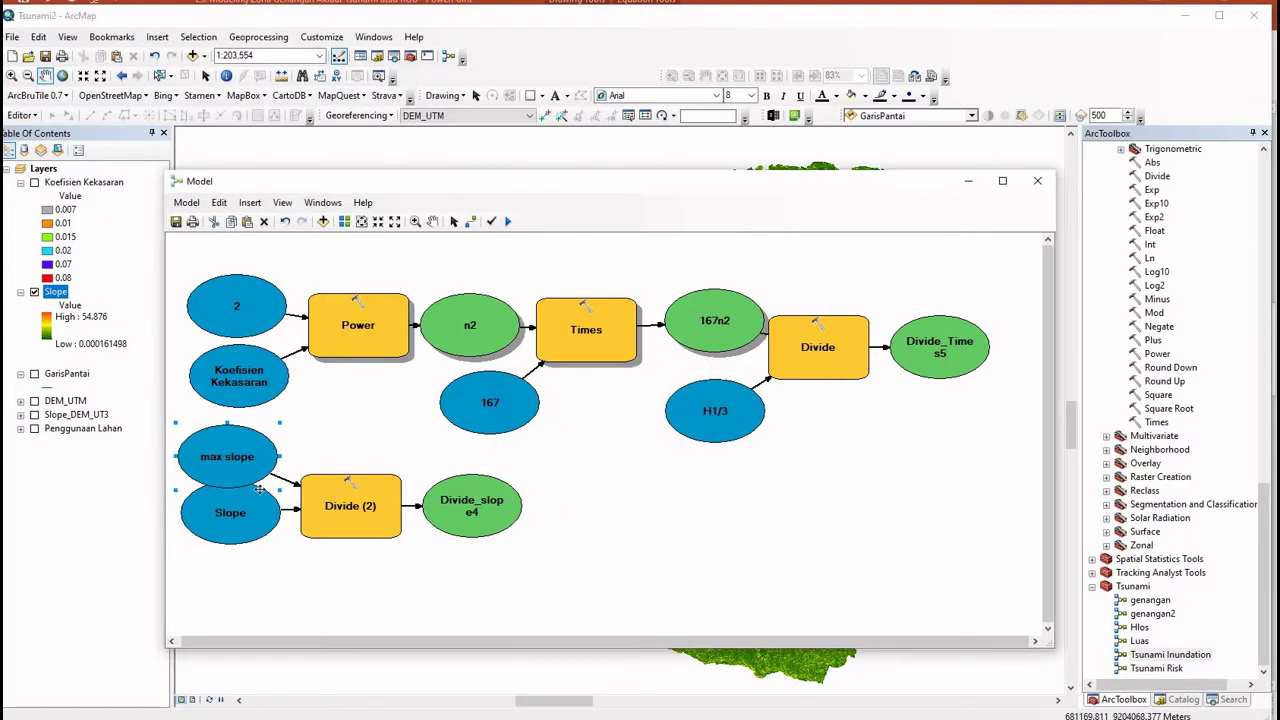
# Add the Sin trigonometric tool beside S, connect S as its Input raster or constant value, and run the model
pyautogui.scroll(6, 1170, 400)
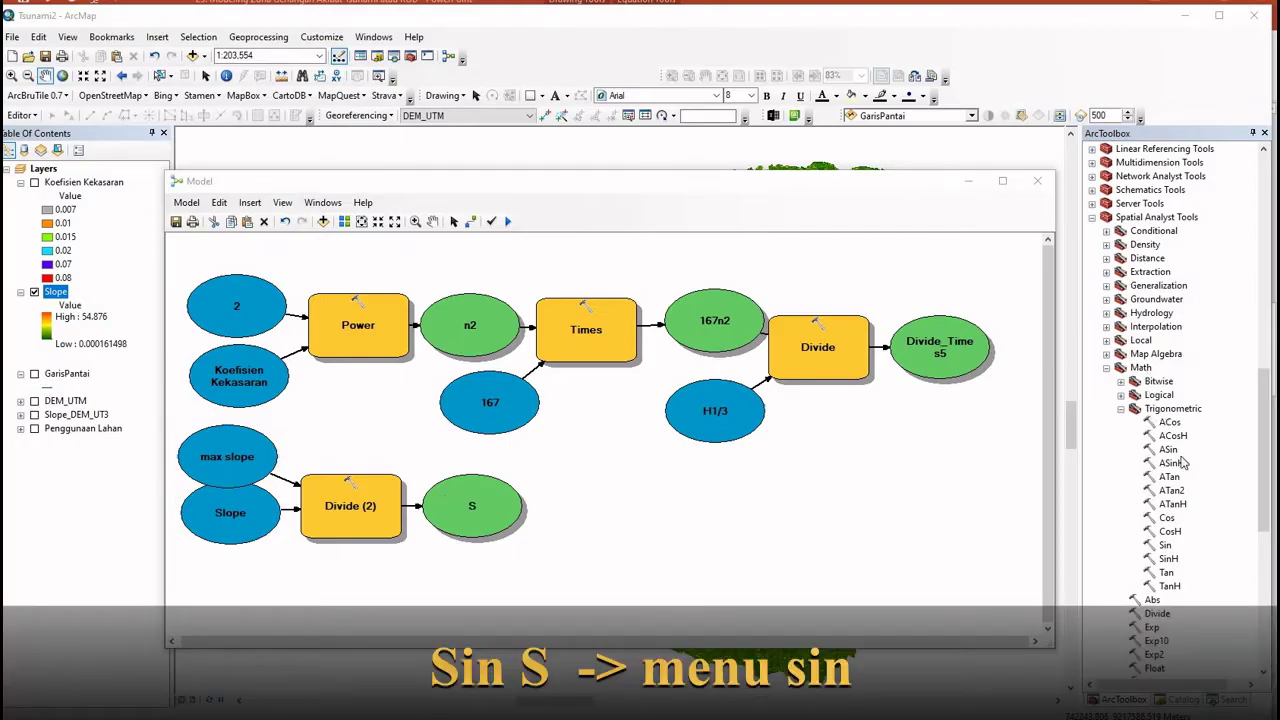
pyautogui.moveTo(1176, 550); pyautogui.dragTo(570, 478)
pyautogui.click(470, 224)
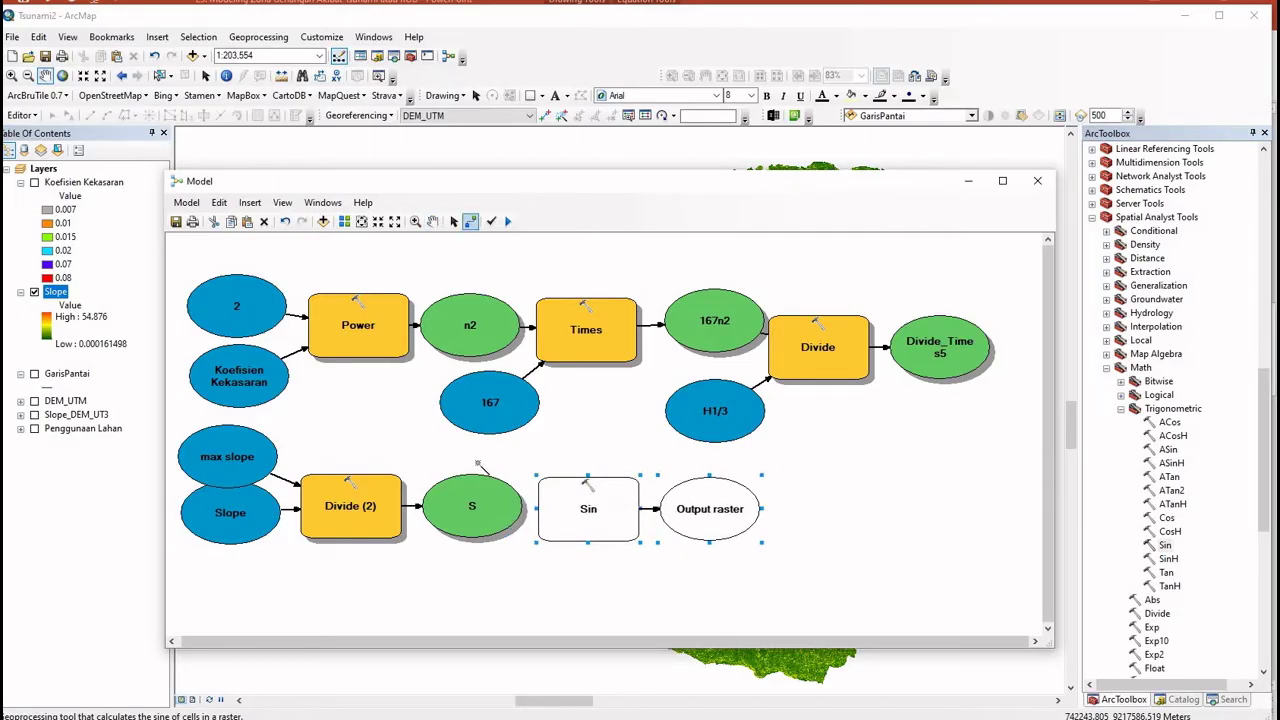
pyautogui.click(548, 509)
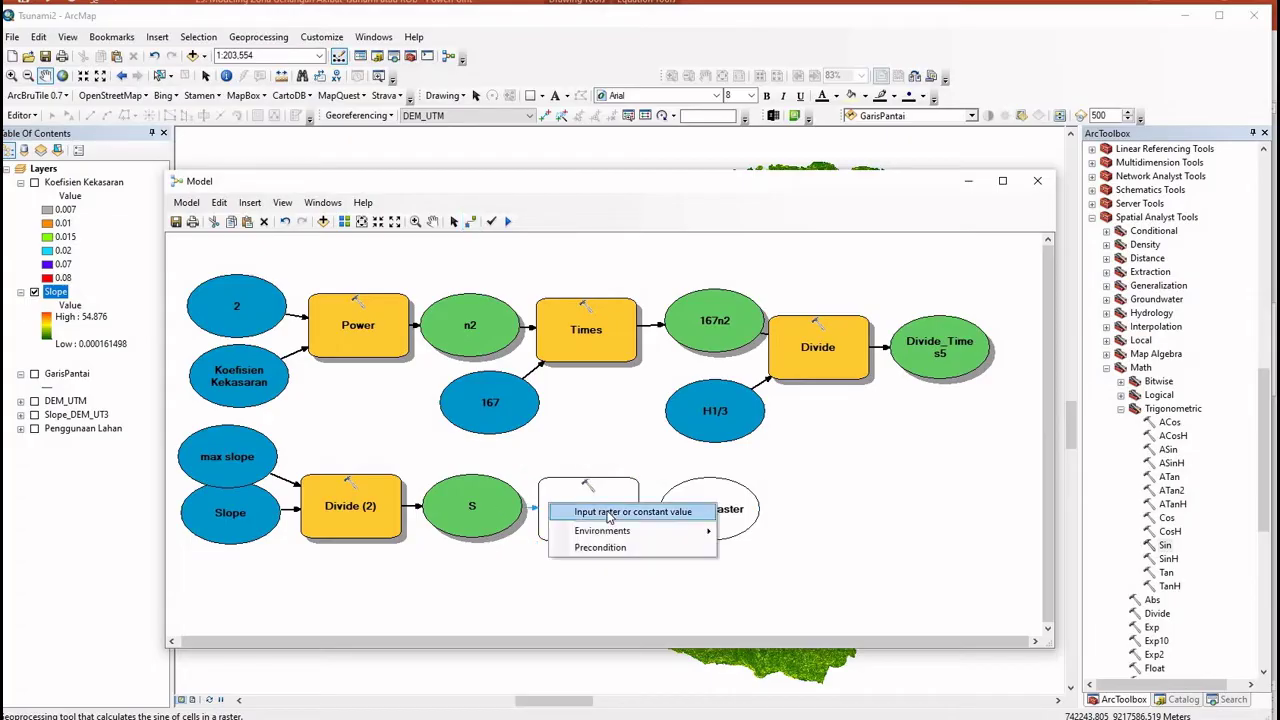
pyautogui.click(610, 507)
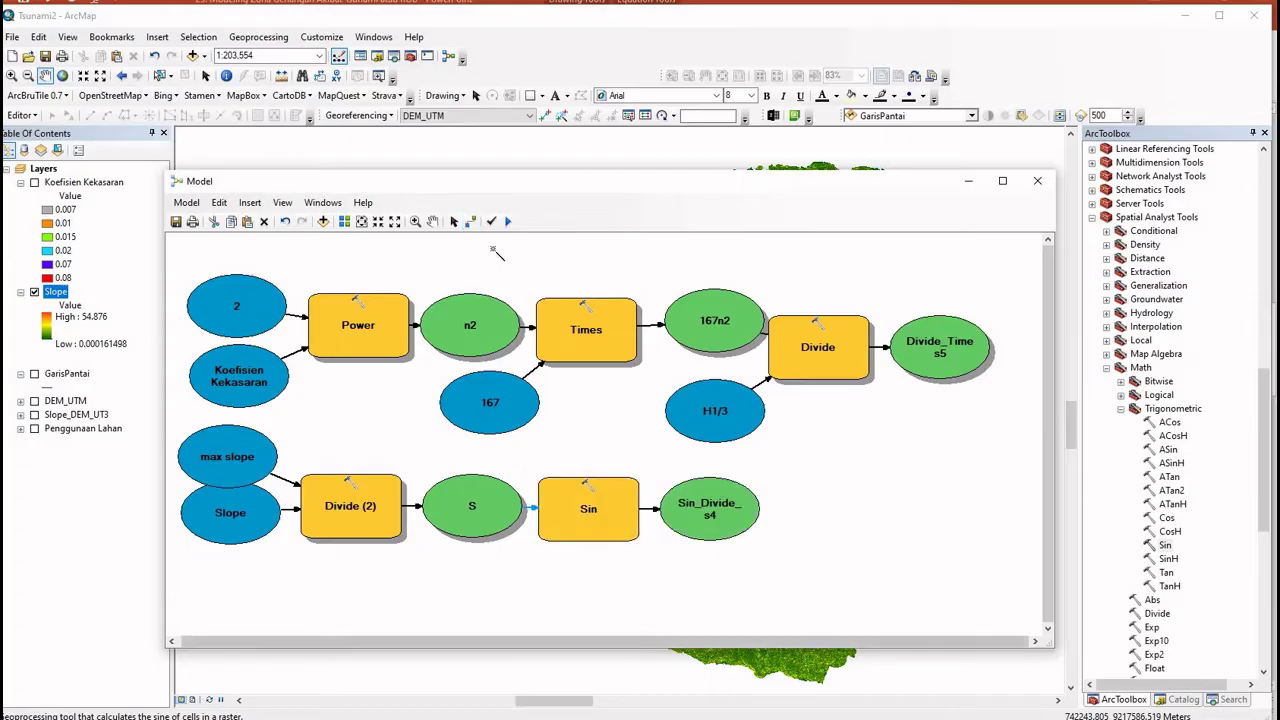
pyautogui.click(507, 222)
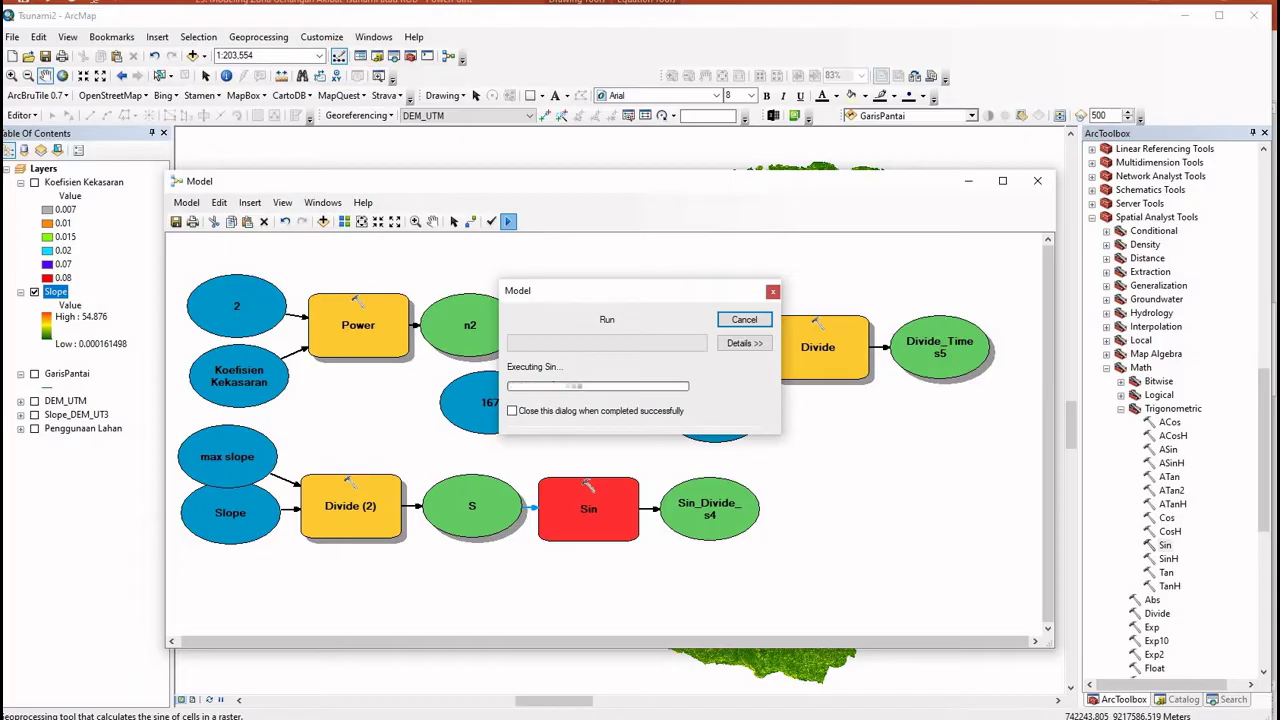
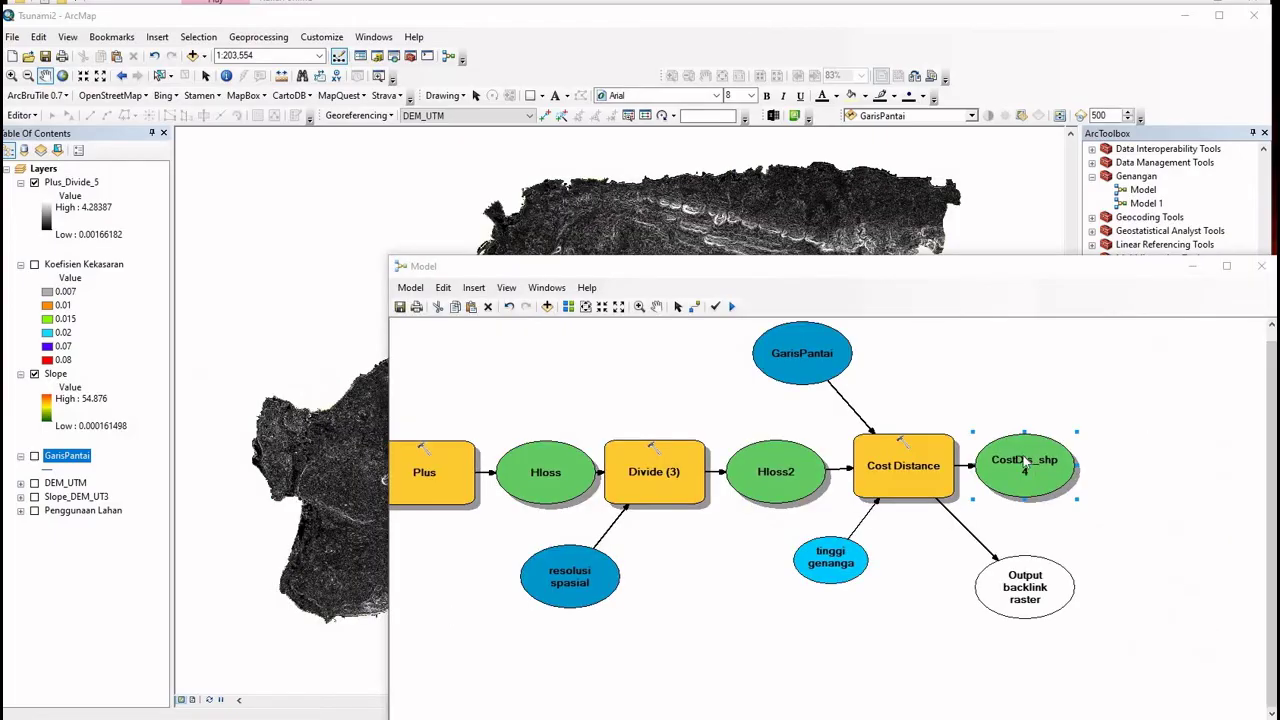
# Add the Cost Distance output CostDis_shp4 to the map display
pyautogui.rightClick(1023, 458)
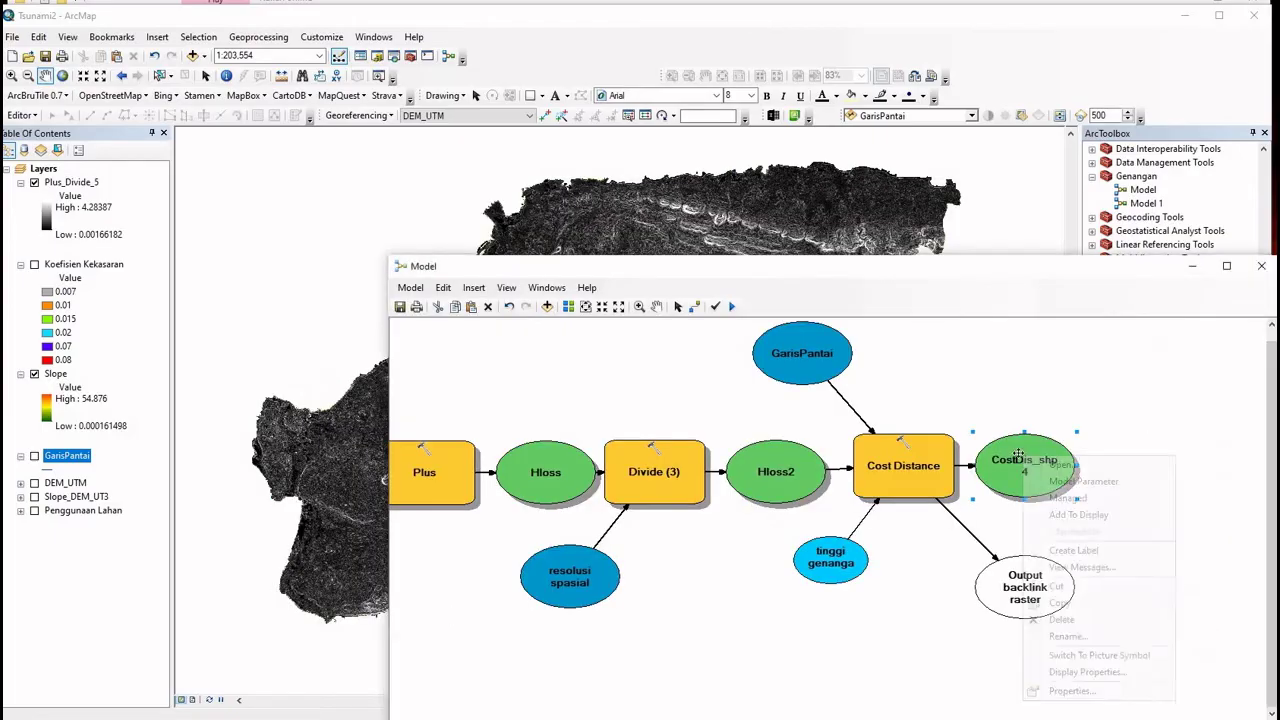
pyautogui.click(1019, 454)
pyautogui.rightClick(1018, 454)
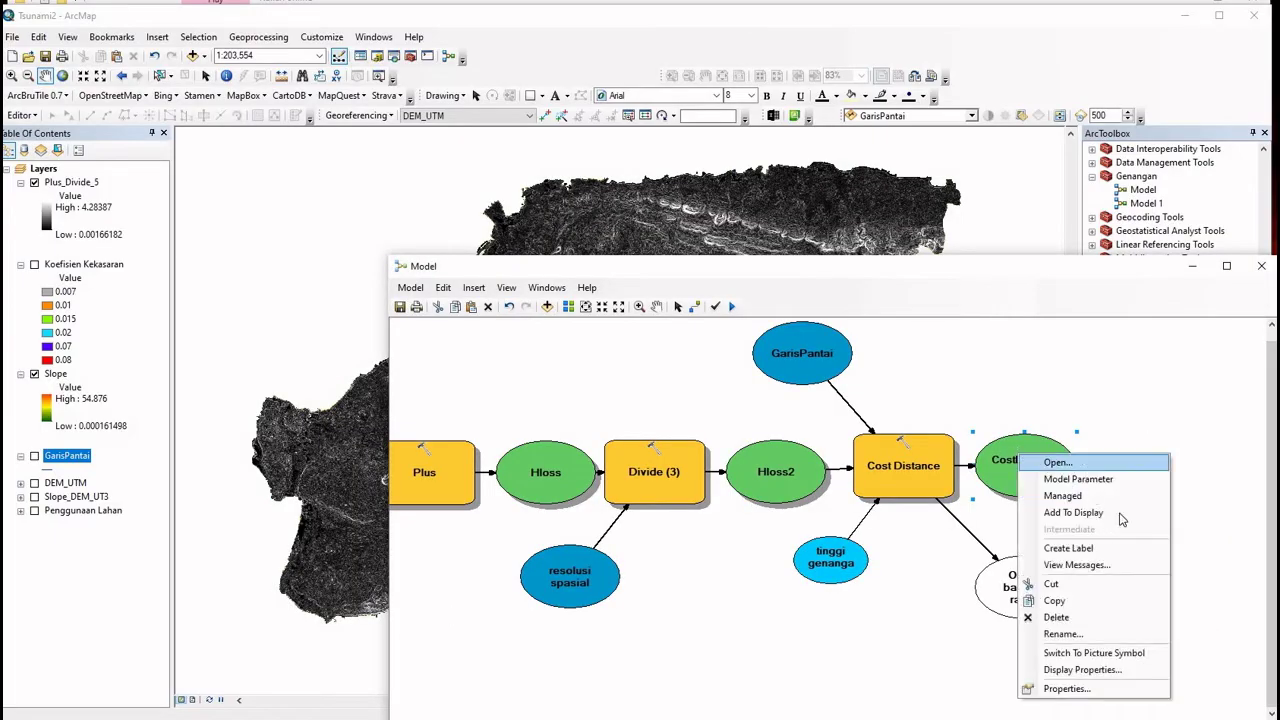
pyautogui.click(1073, 512)
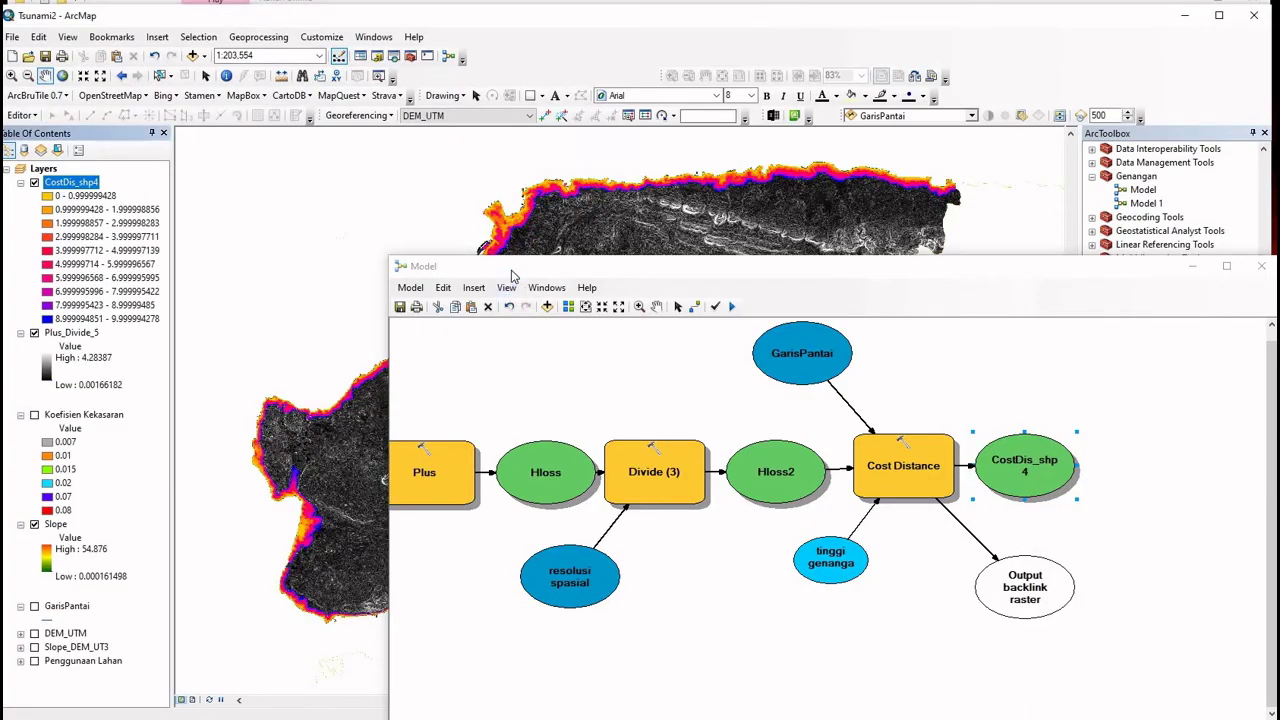
# Move the model window down off the map and hide the Plus_Divide_5 layer
pyautogui.moveTo(512, 270); pyautogui.dragTo(470, 359)
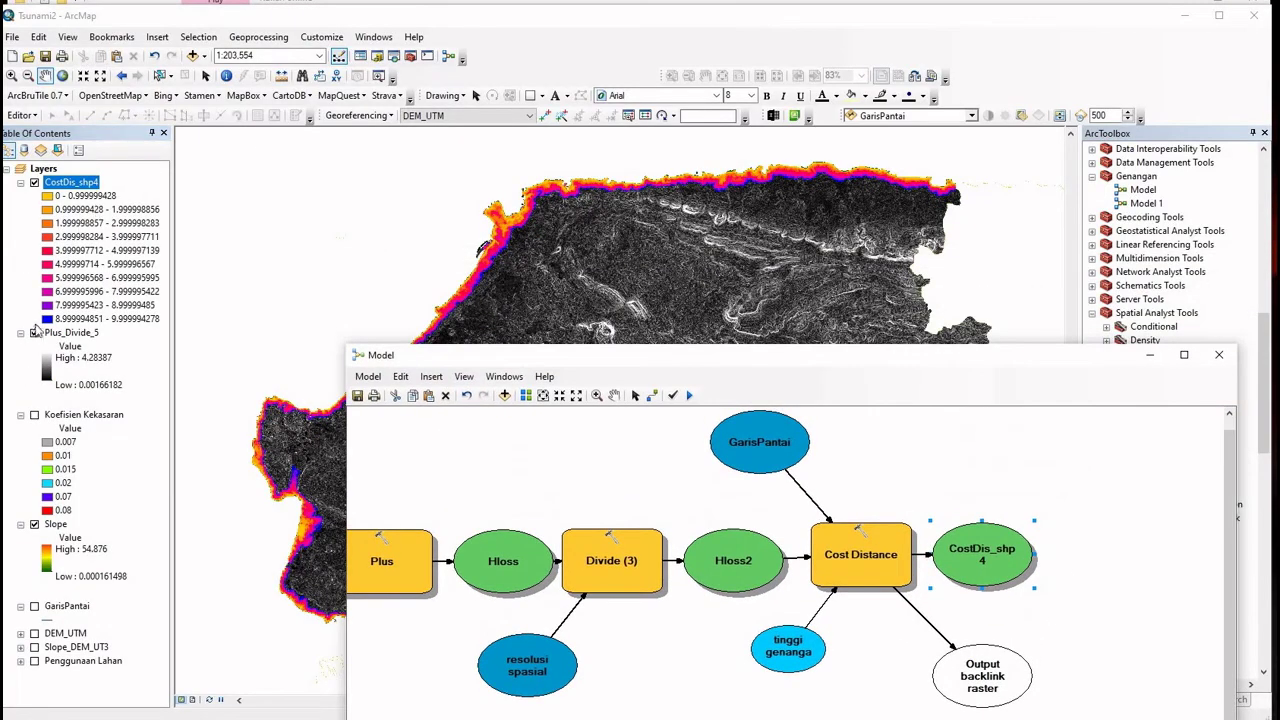
pyautogui.click(35, 332)
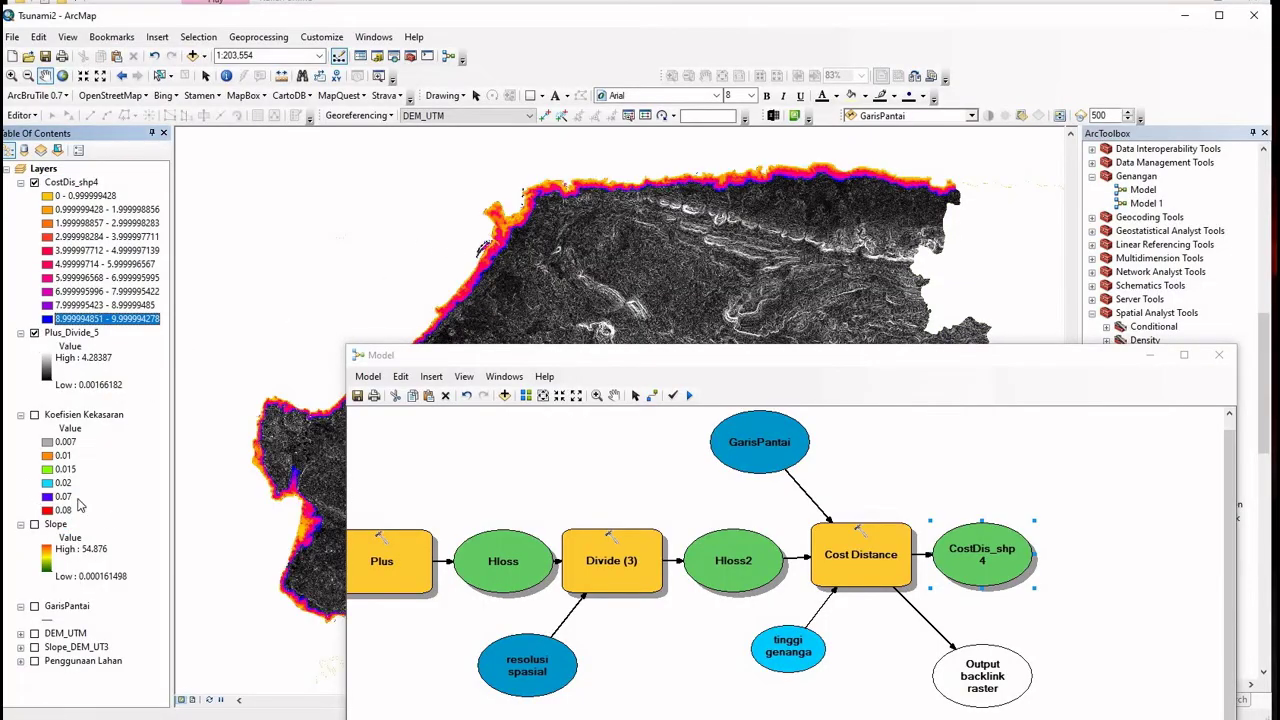
pyautogui.click(35, 332)
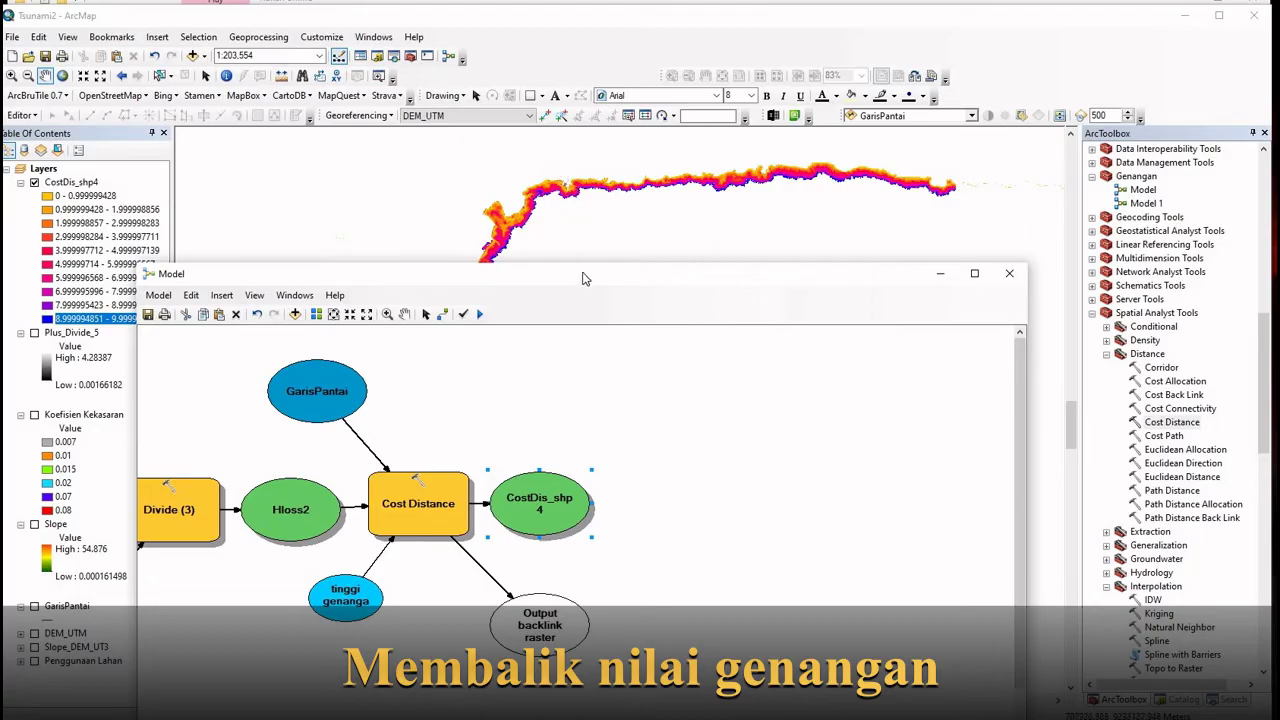
# Add the Minus math tool to the model beside CostDis_shp4
pyautogui.moveTo(585, 278); pyautogui.dragTo(585, 195)
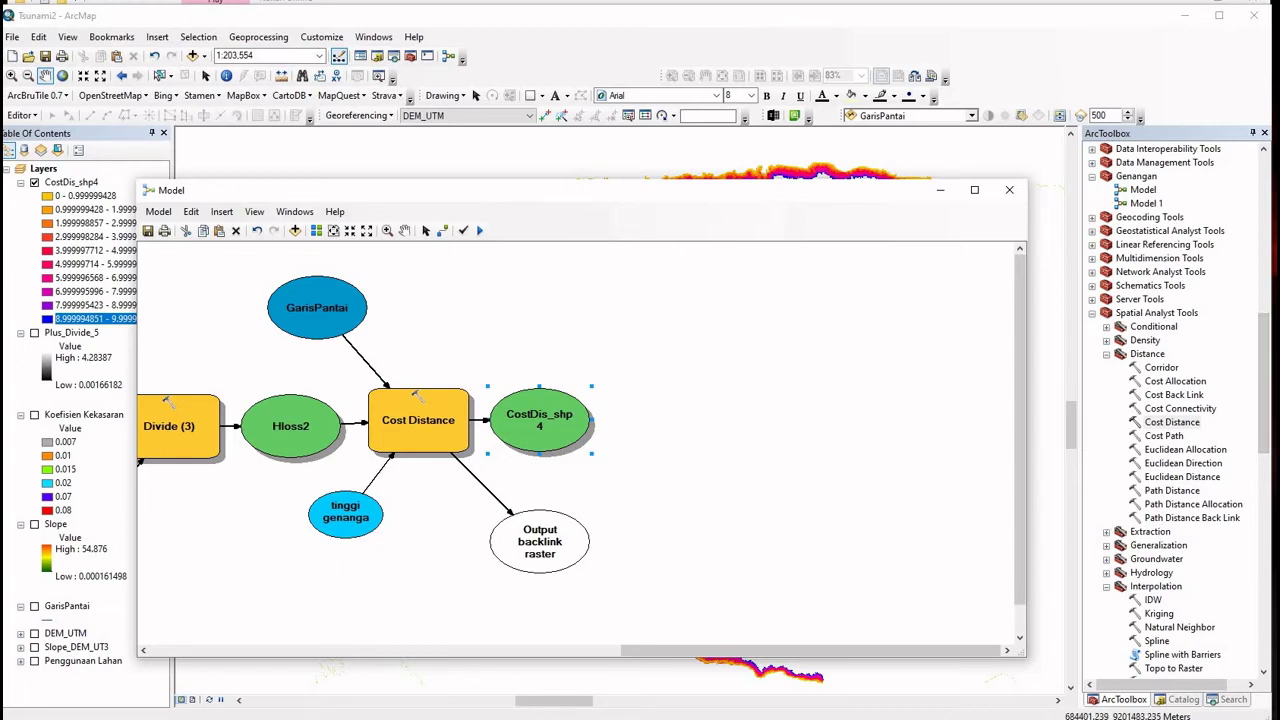
pyautogui.scroll(-15, 1210, 406)
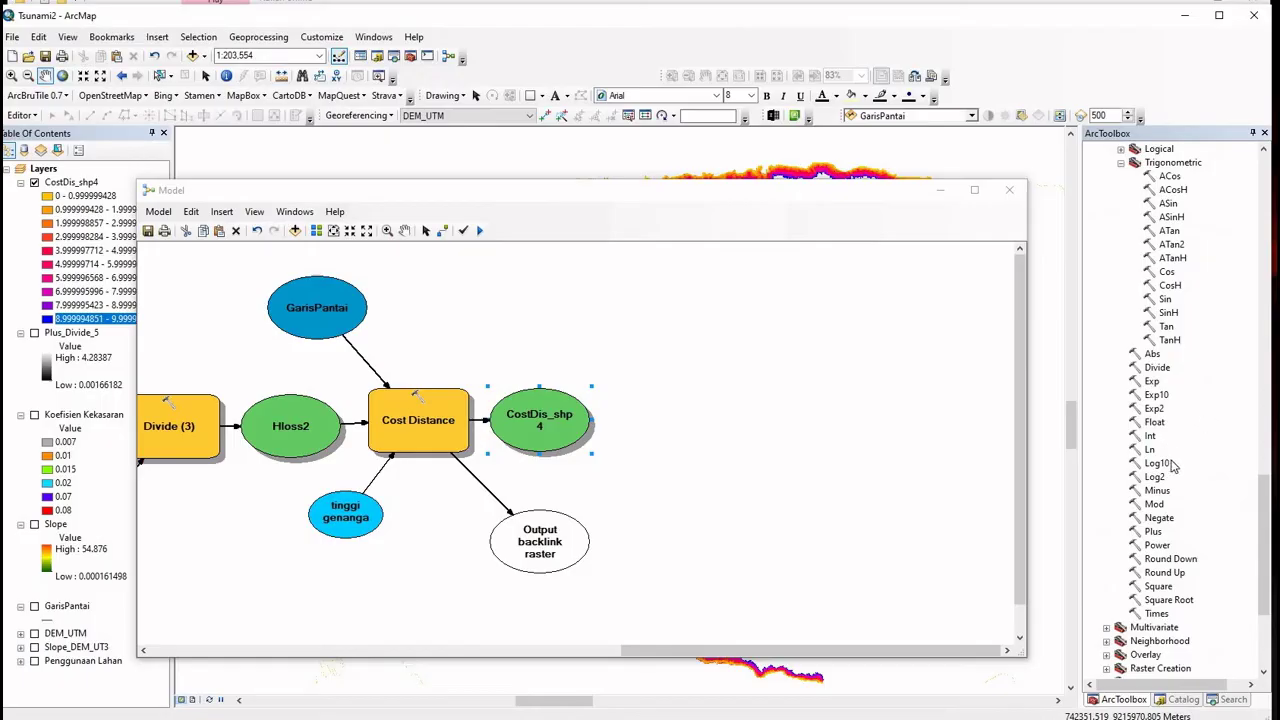
pyautogui.click(1162, 491)
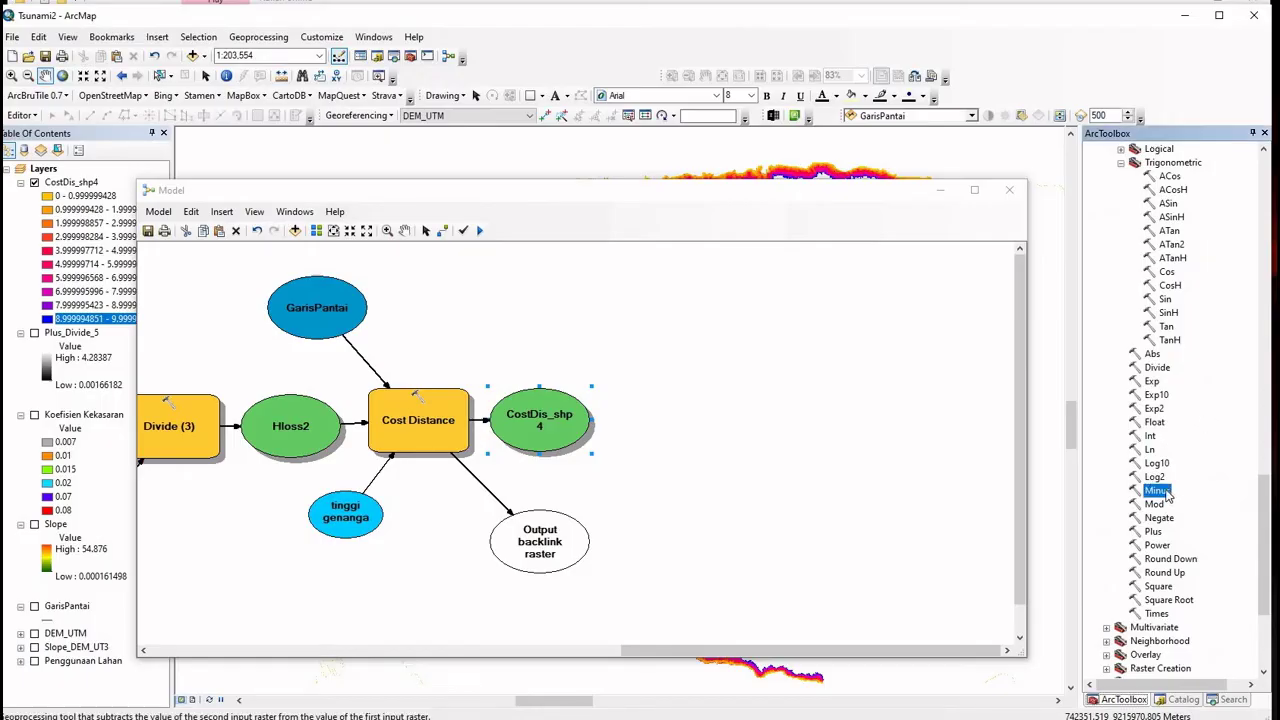
pyautogui.moveTo(1166, 495); pyautogui.dragTo(680, 405)
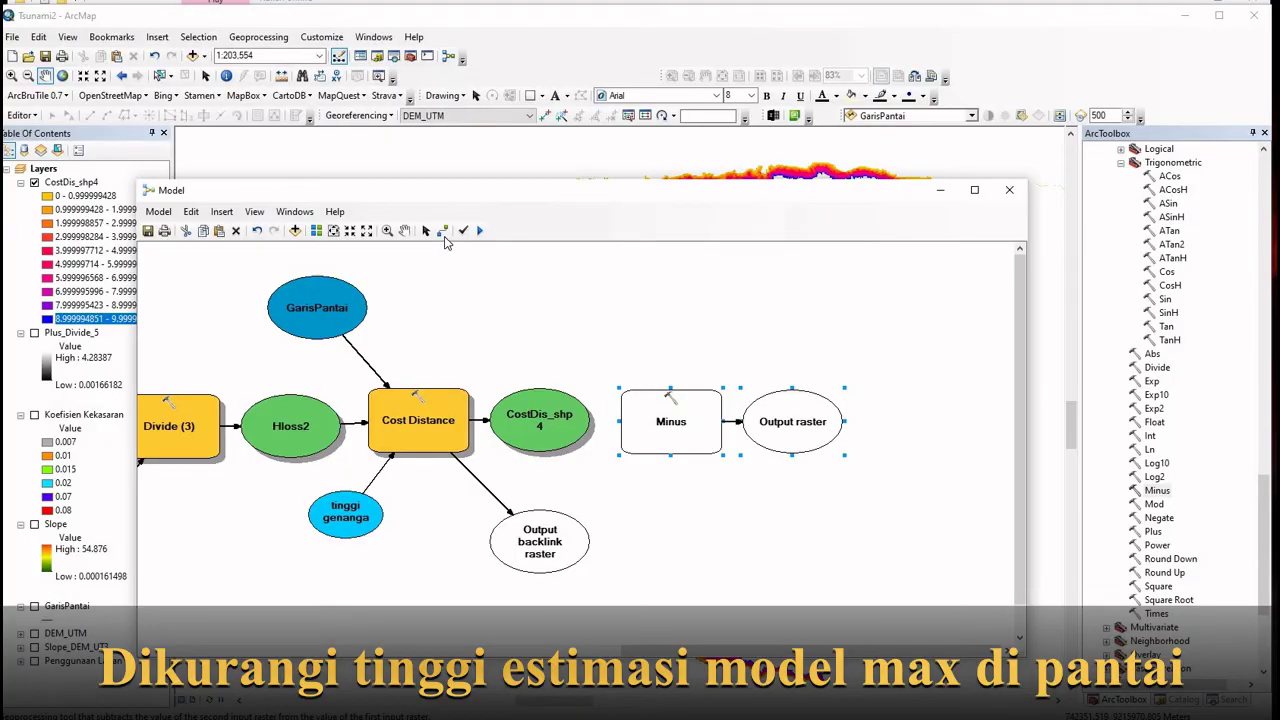
pyautogui.click(443, 231)
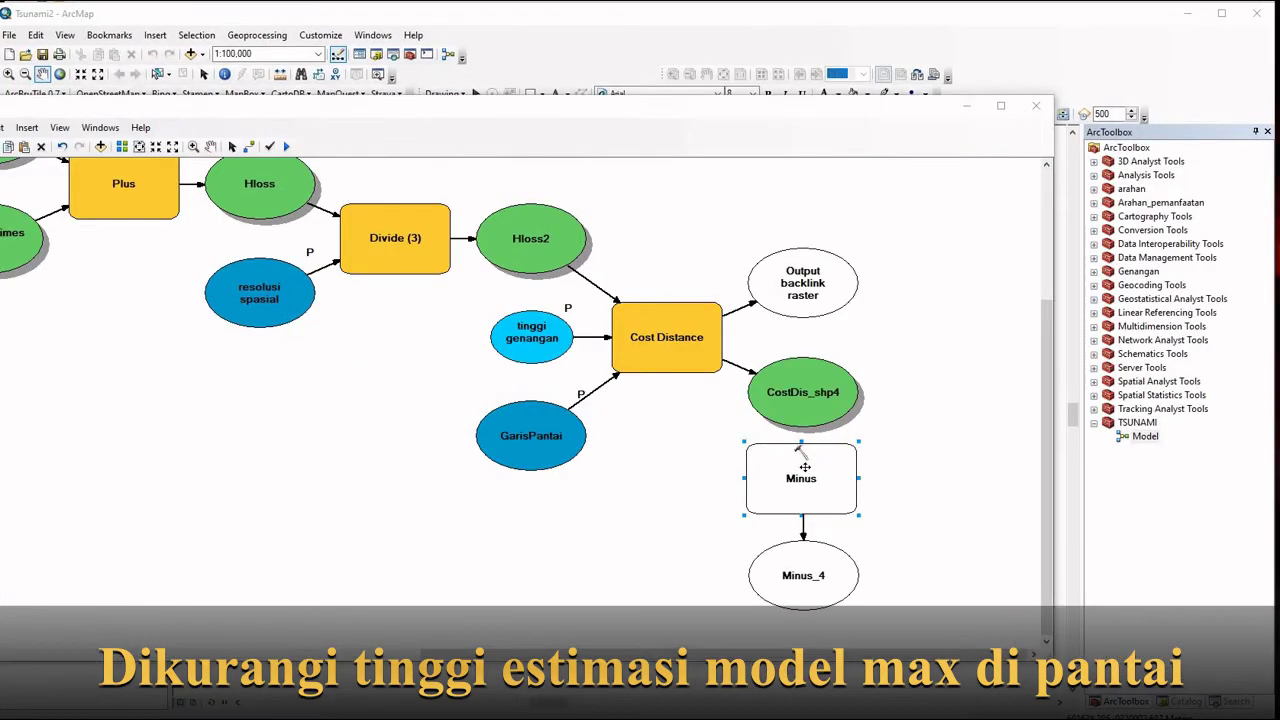
# Create a variable from the Minus tool's Input raster or constant value 1 parameter and rename it Tinggi pantai
pyautogui.rightClick(806, 472)
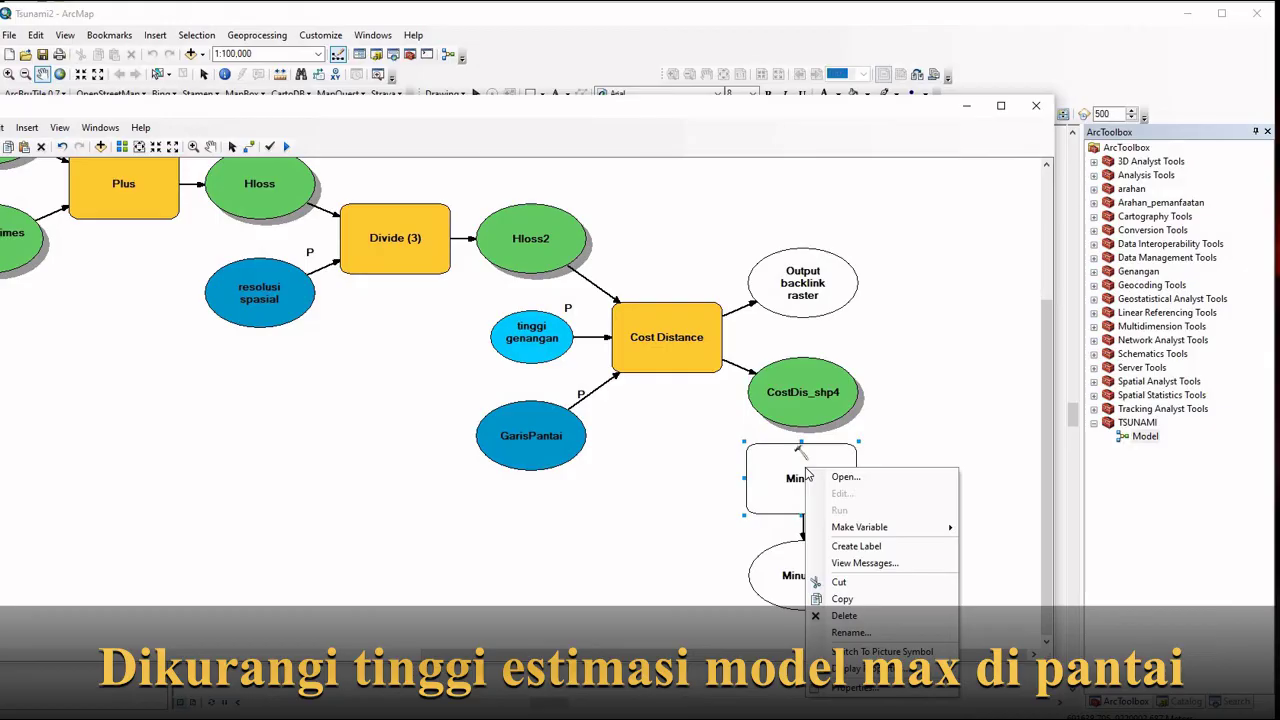
pyautogui.moveTo(950, 527)
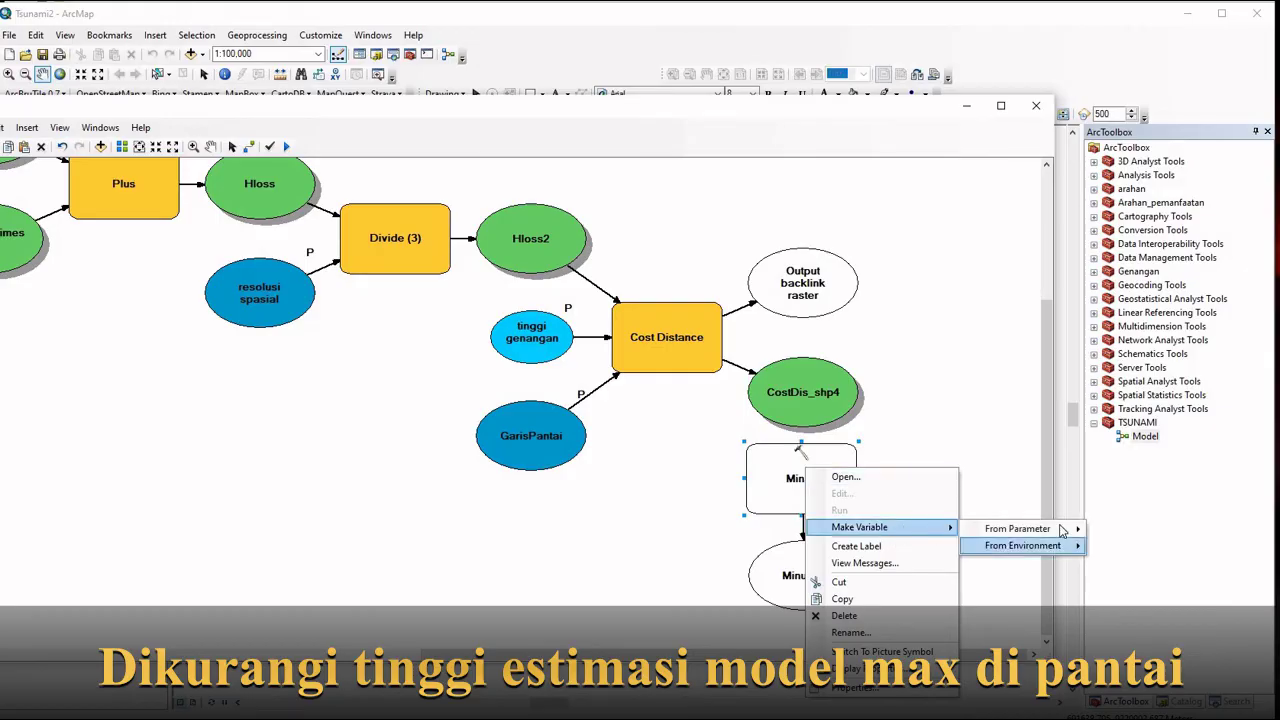
pyautogui.moveTo(1062, 530)
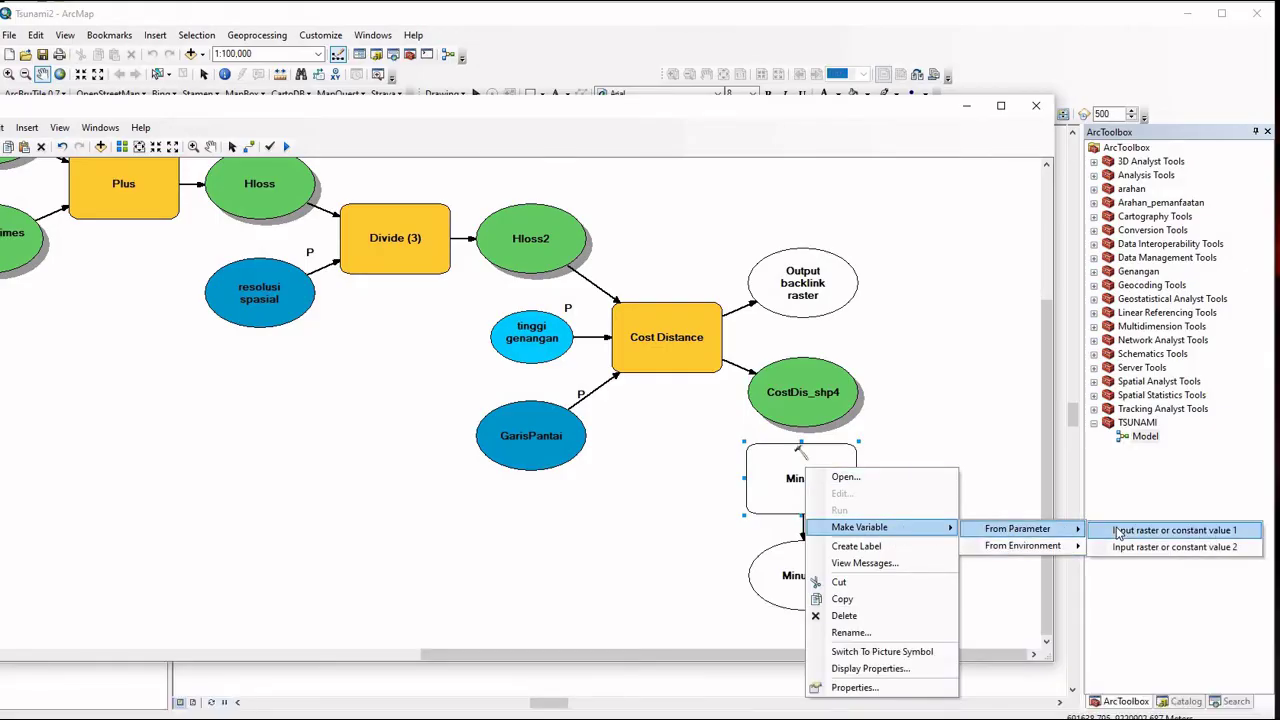
pyautogui.click(1118, 533)
pyautogui.rightClick(682, 467)
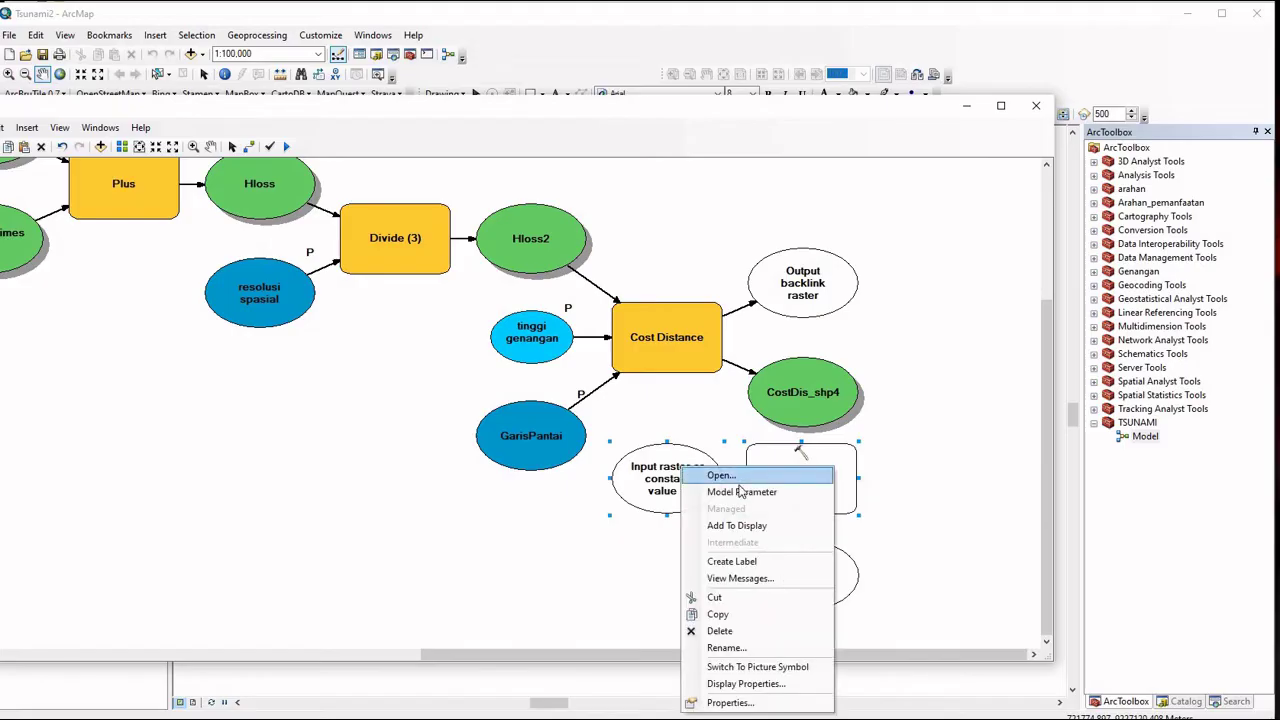
pyautogui.click(757, 650)
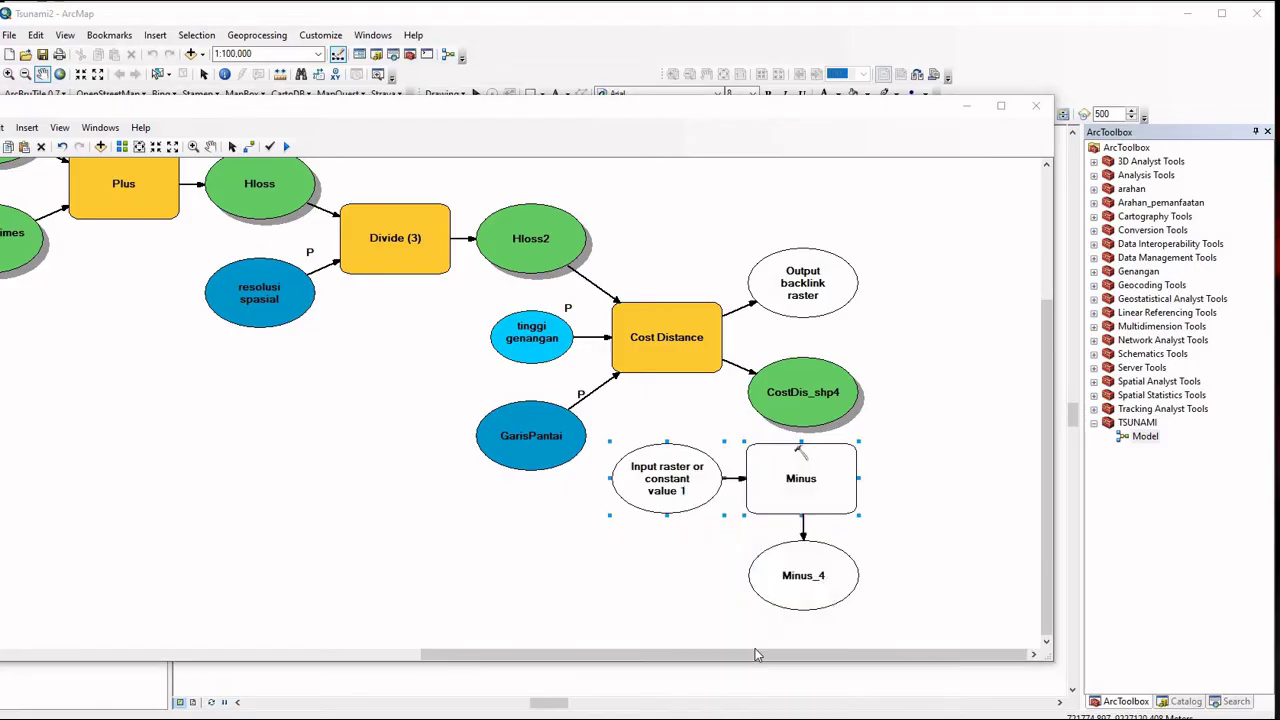
pyautogui.write('Tinggi pan')
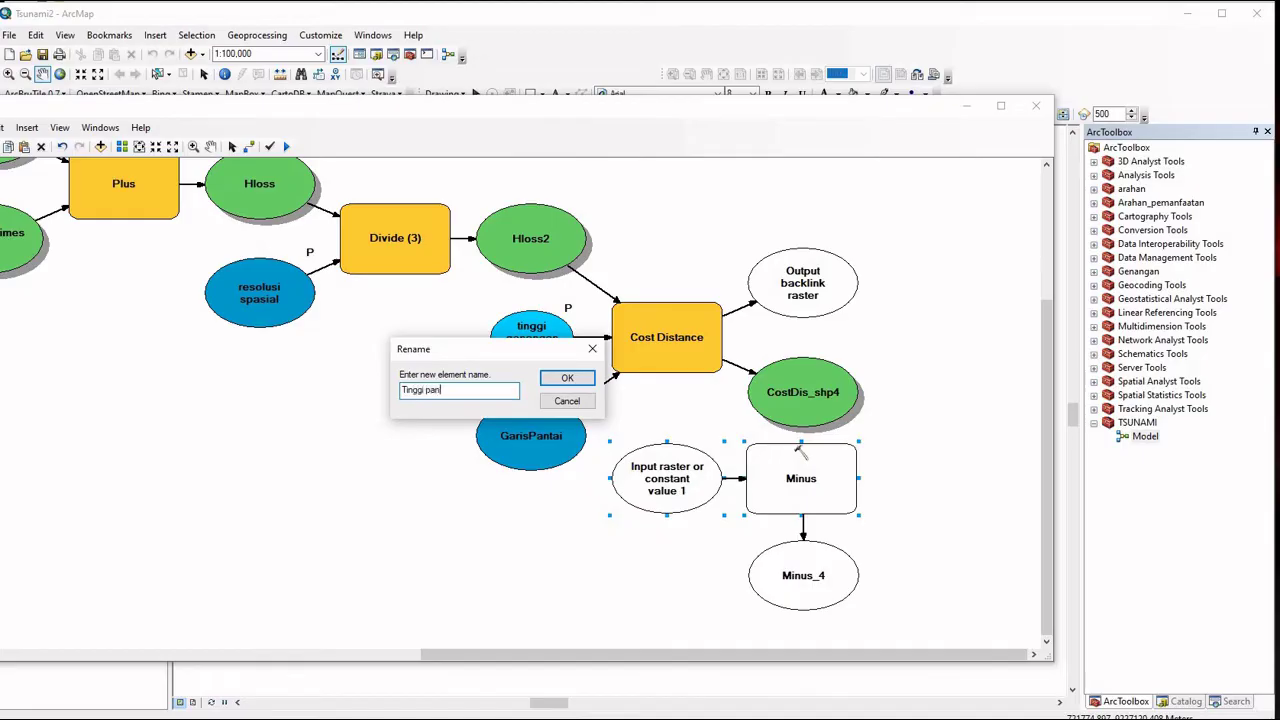
pyautogui.write('tai')
pyautogui.click(580, 378)
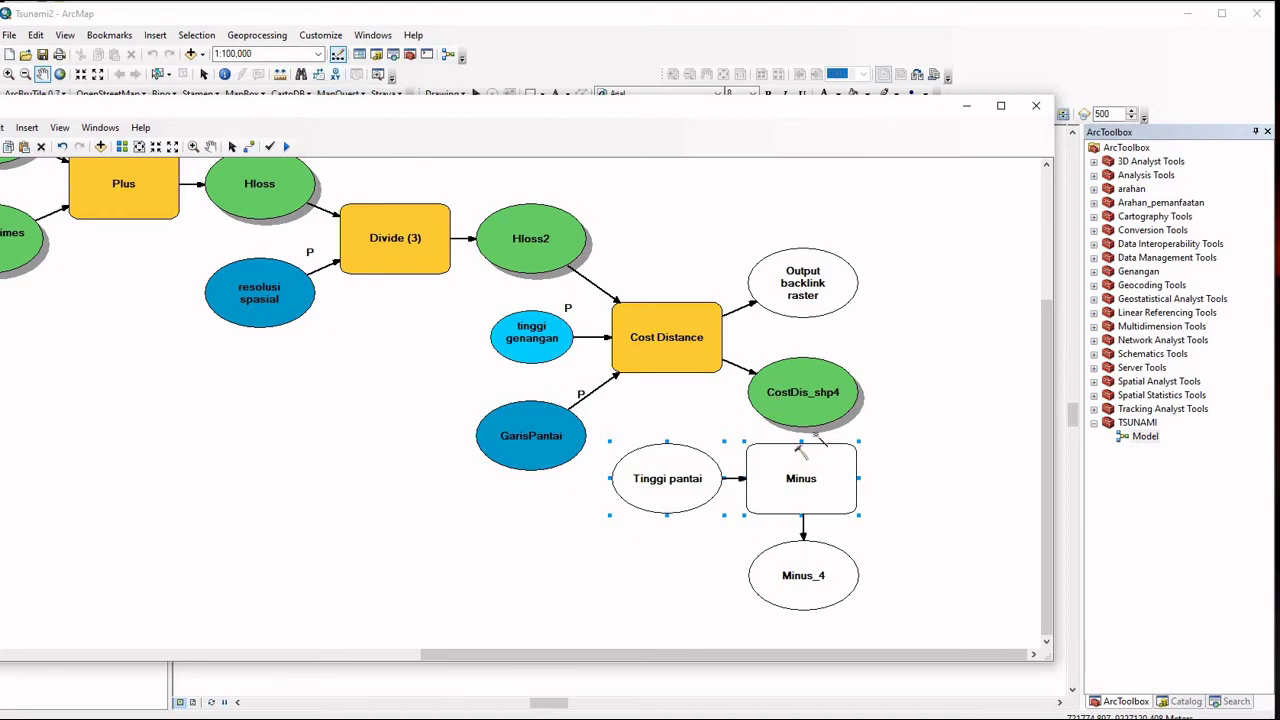
# Connect CostDis_shp4 to Minus as Input raster or constant value 2 and set Tinggi pantai to 10
pyautogui.moveTo(813, 467); pyautogui.dragTo(814, 470)
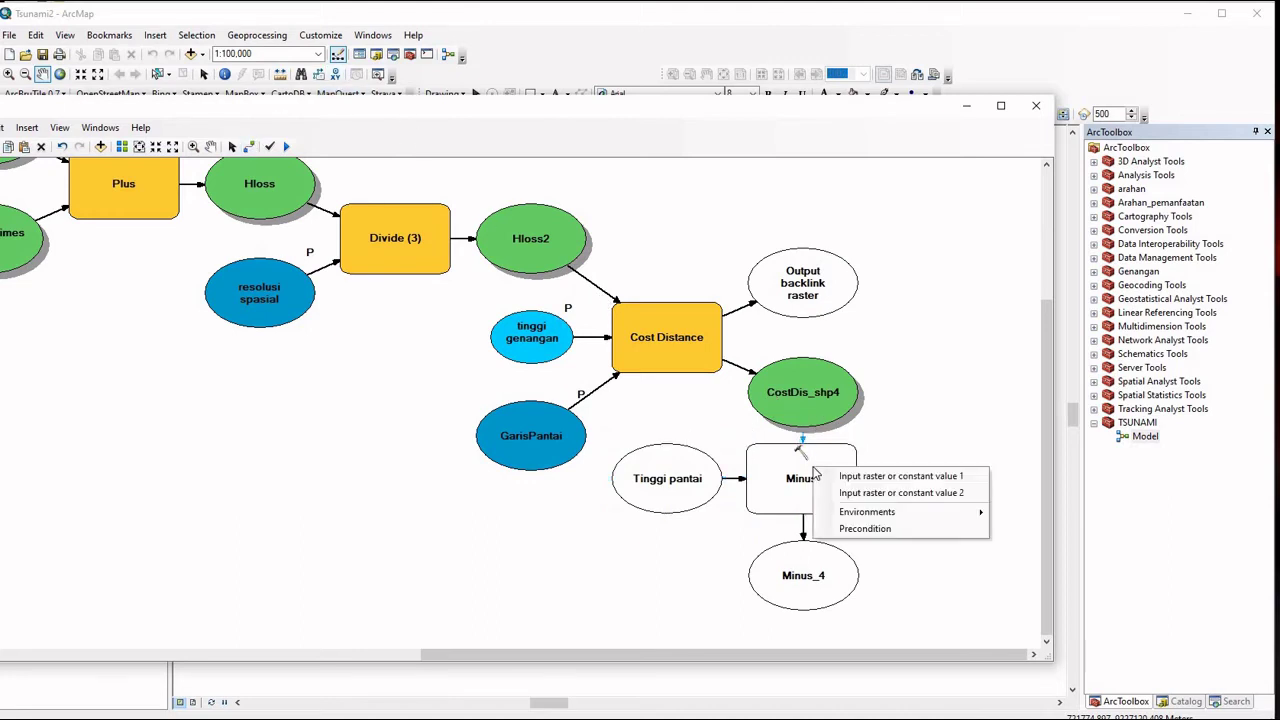
pyautogui.click(895, 495)
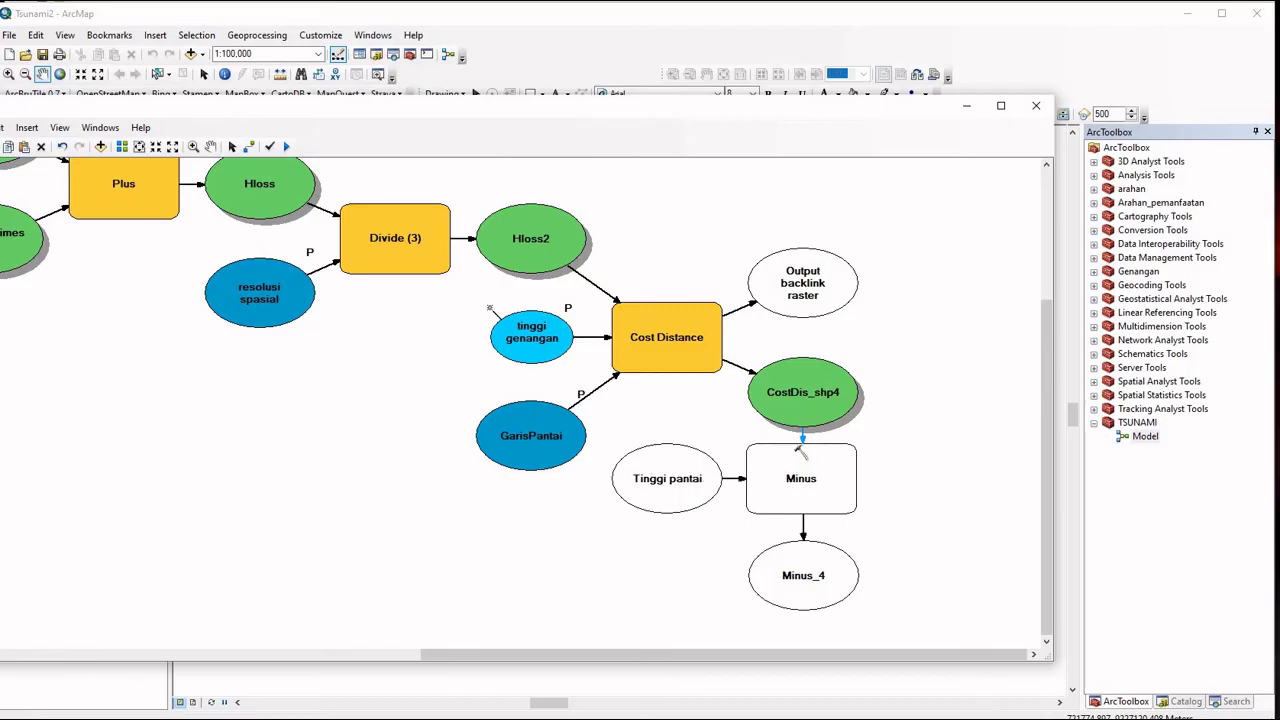
pyautogui.rightClick(690, 481)
pyautogui.click(722, 485)
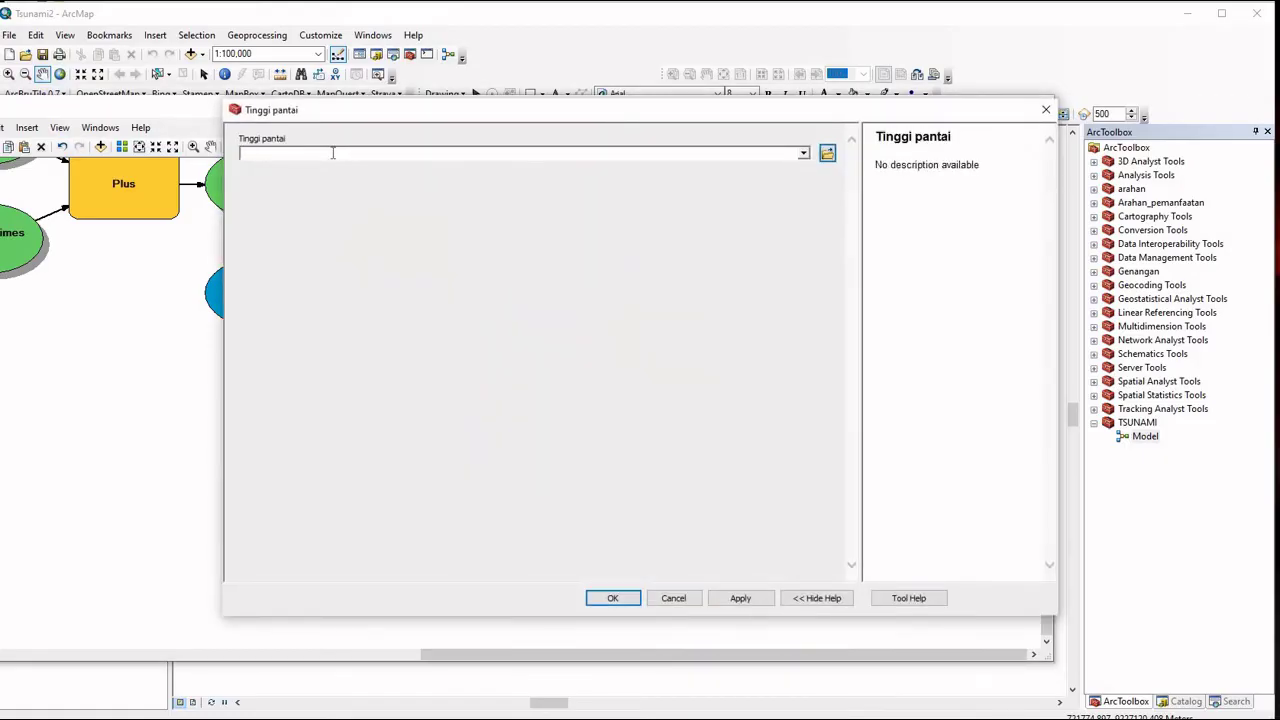
pyautogui.write('10')
pyautogui.click(618, 598)
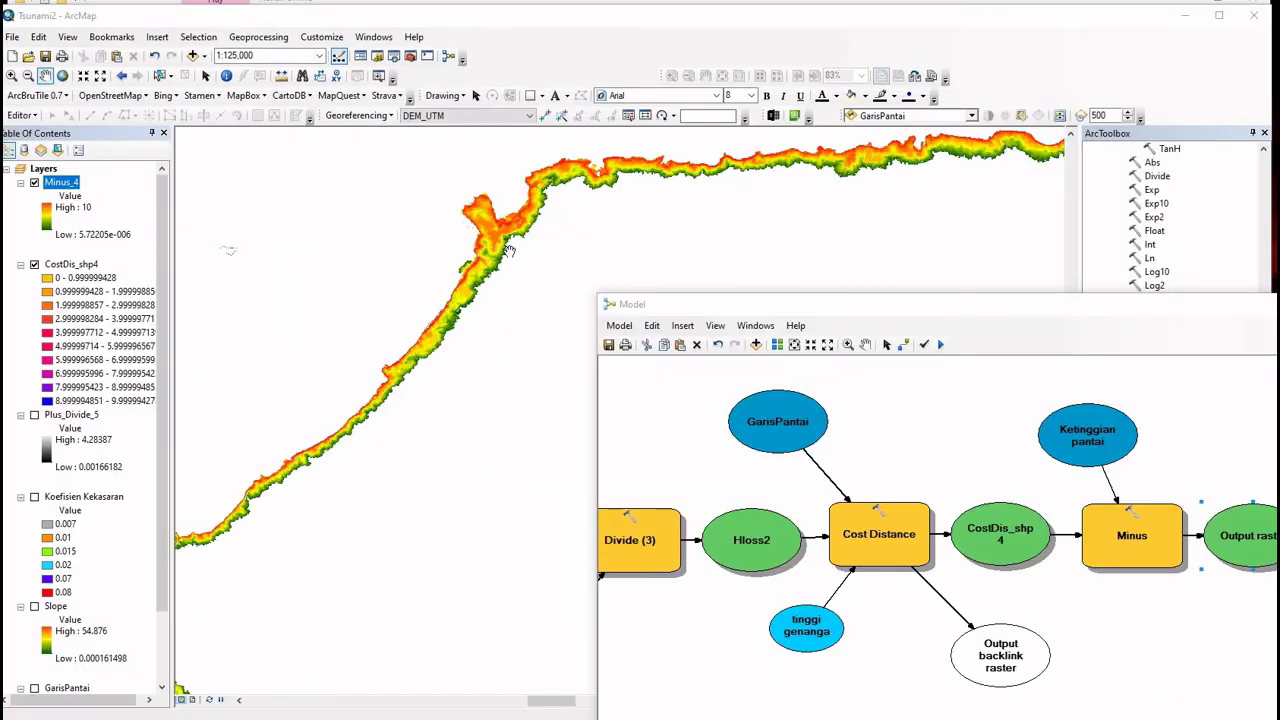
# Hide and reshow the Minus_4 layer to compare it with the CostDis_shp4 raster beneath
pyautogui.click(35, 183)
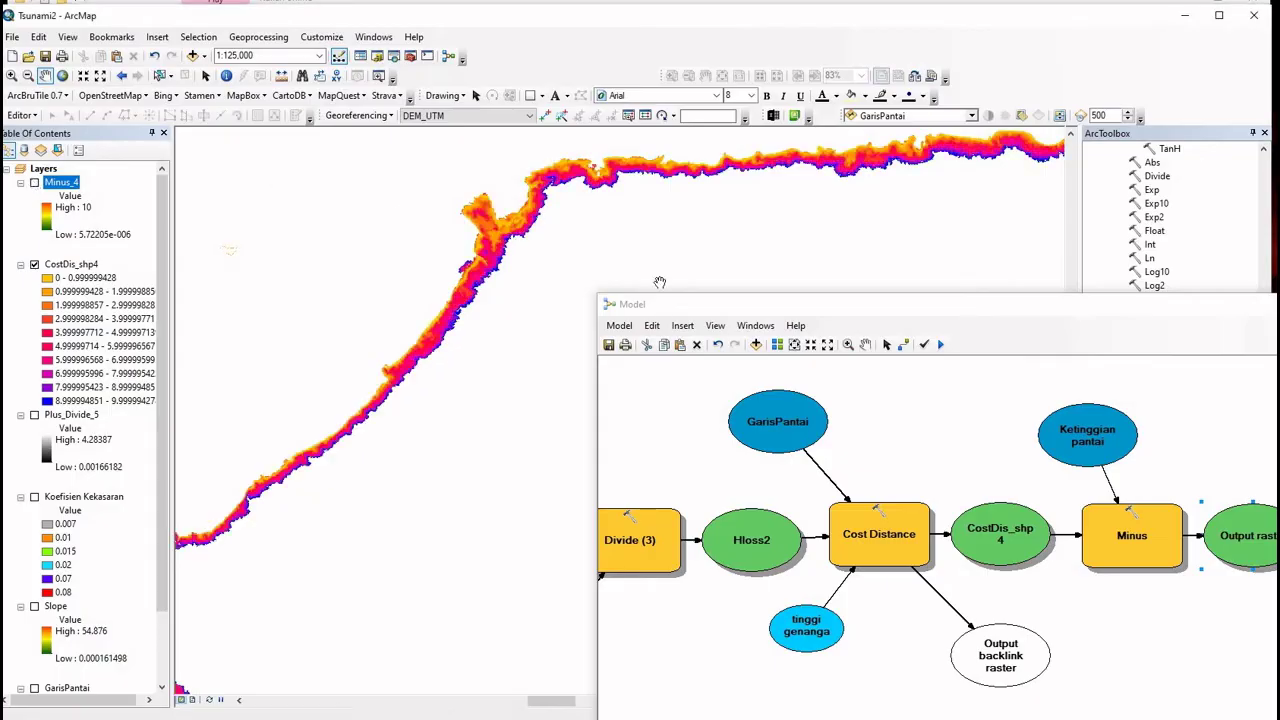
pyautogui.click(35, 183)
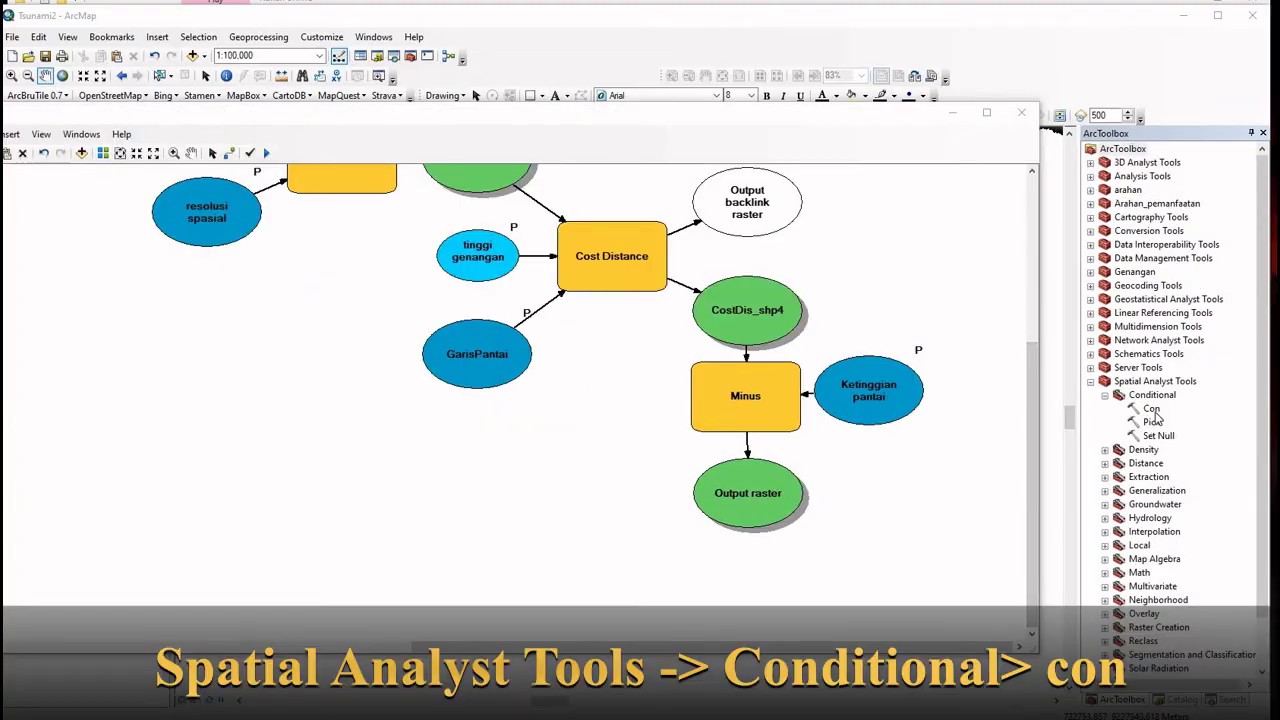
# Add the Con conditional tool beside the Minus output raster and place its own output on the opposite side
pyautogui.click(1153, 410)
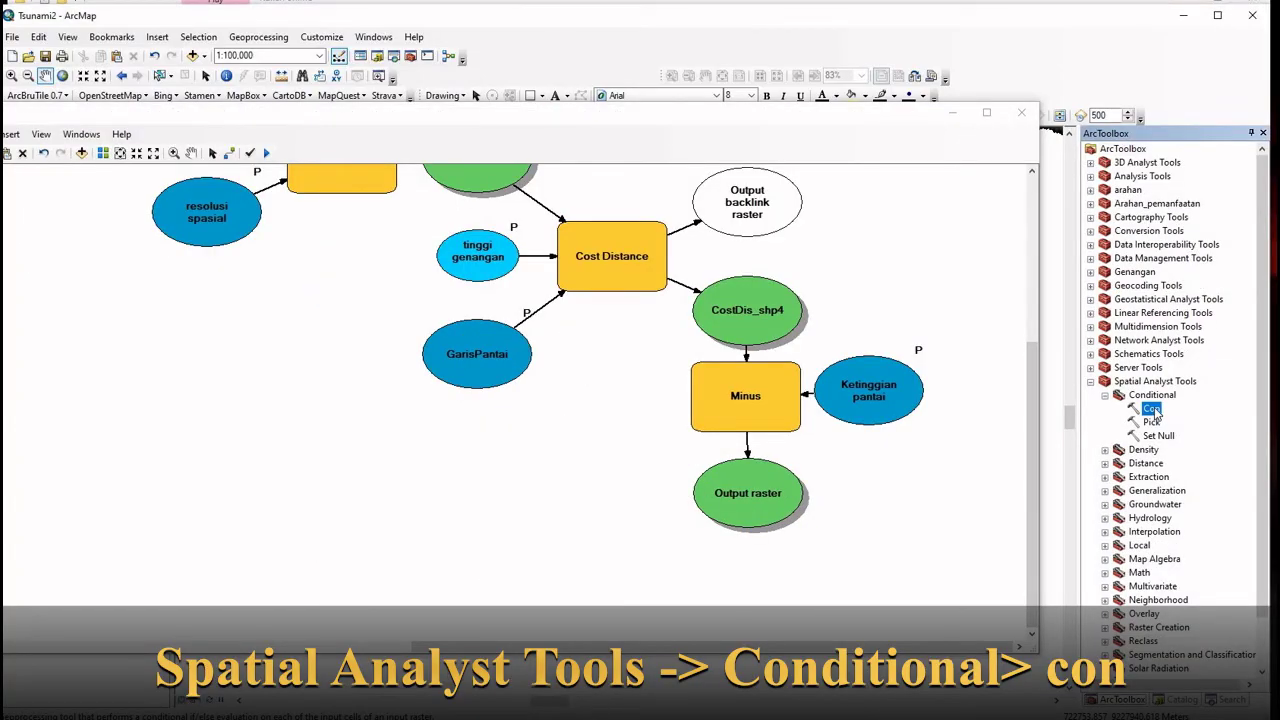
pyautogui.moveTo(1153, 410); pyautogui.dragTo(545, 478)
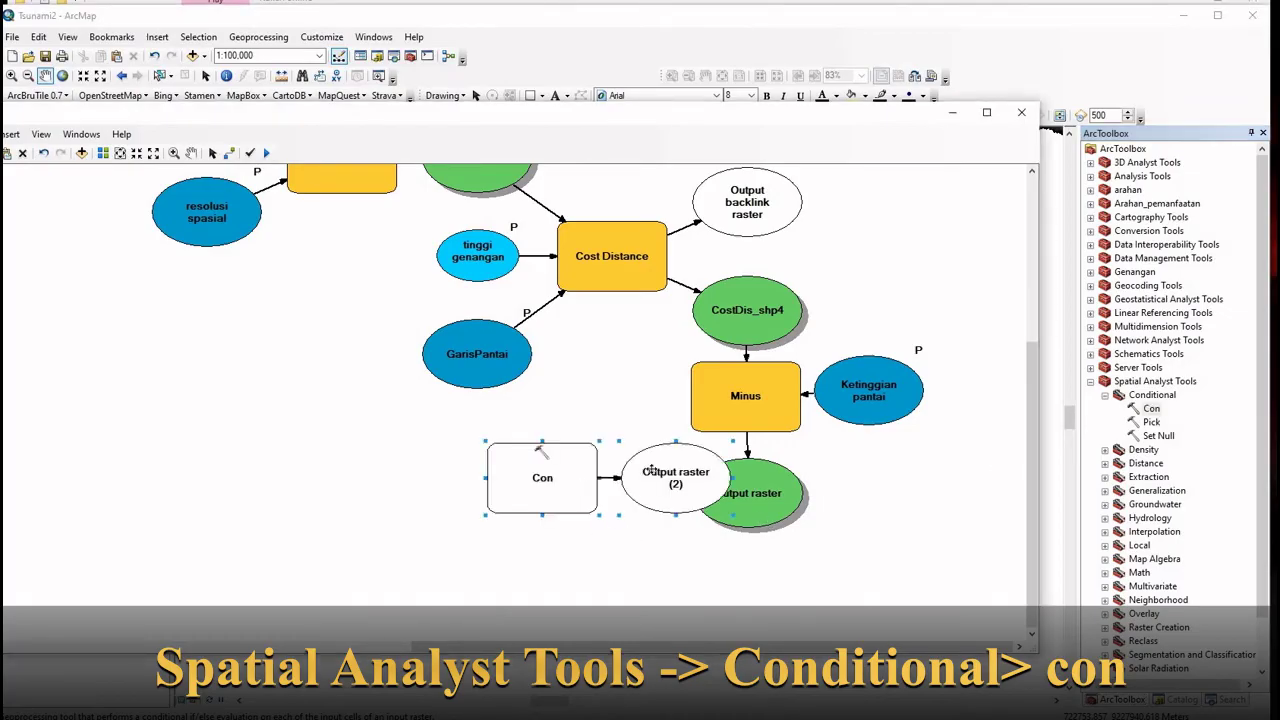
pyautogui.moveTo(642, 465); pyautogui.dragTo(342, 475)
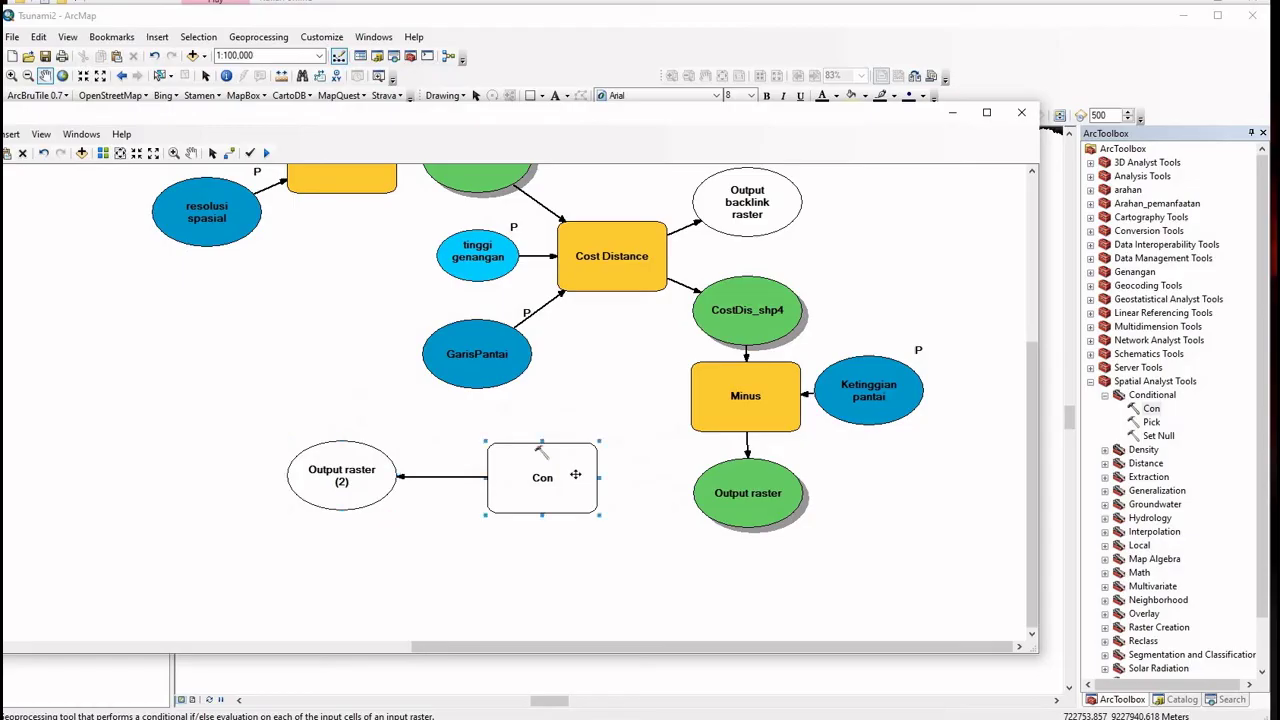
pyautogui.moveTo(591, 485); pyautogui.dragTo(606, 495)
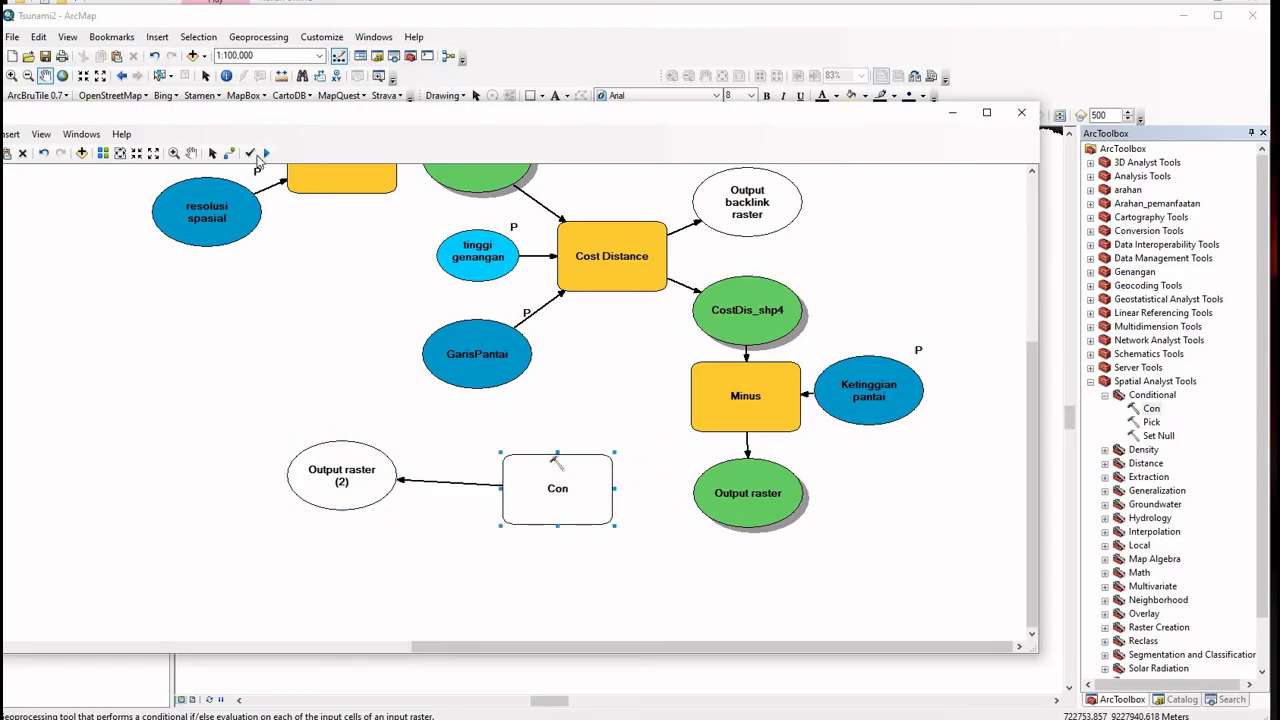
# Connect the Minus output raster to Con as both the Input conditional raster and the Input true raster or constant value
pyautogui.click(229, 155)
pyautogui.moveTo(694, 484); pyautogui.dragTo(584, 482)
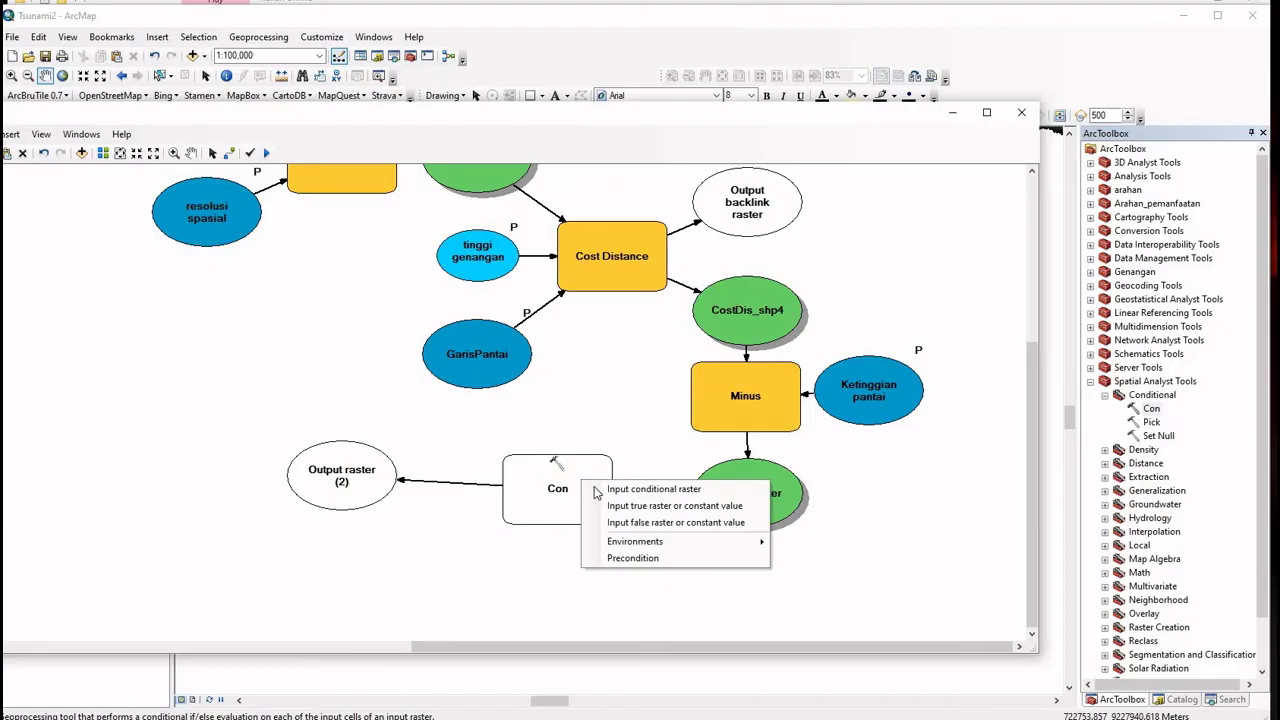
pyautogui.click(712, 493)
pyautogui.moveTo(698, 500); pyautogui.dragTo(598, 510)
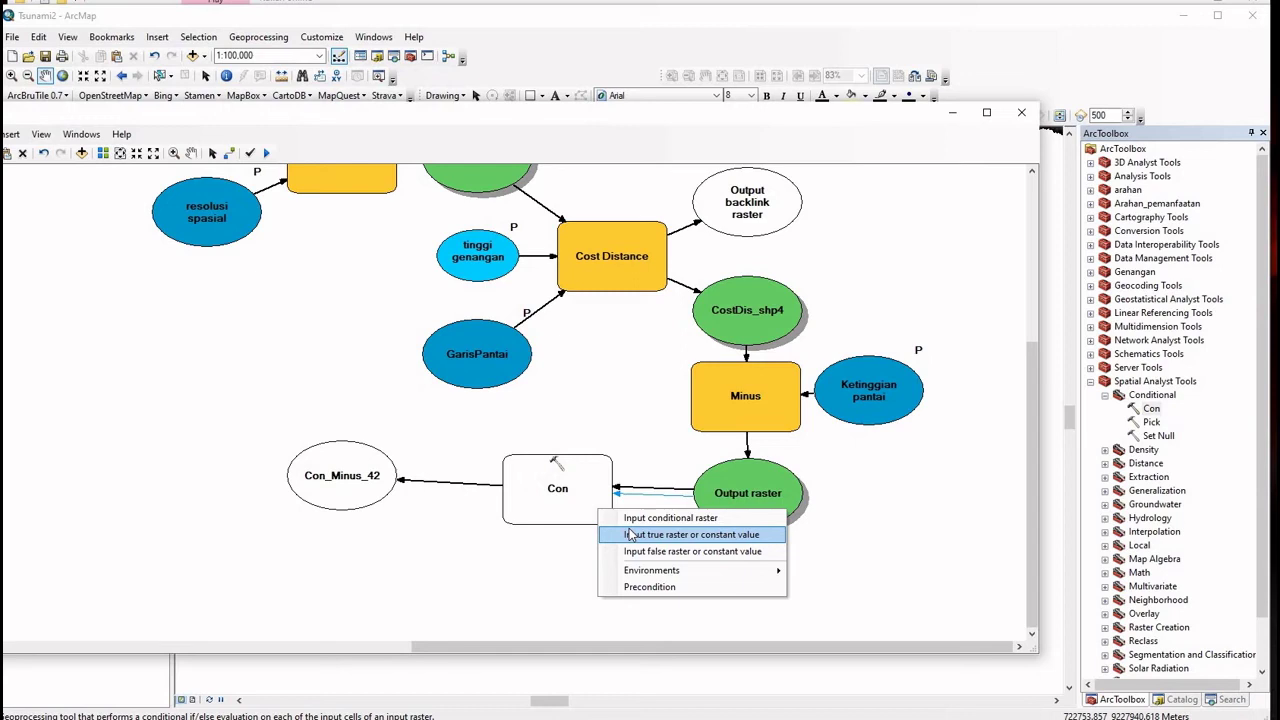
pyautogui.click(633, 535)
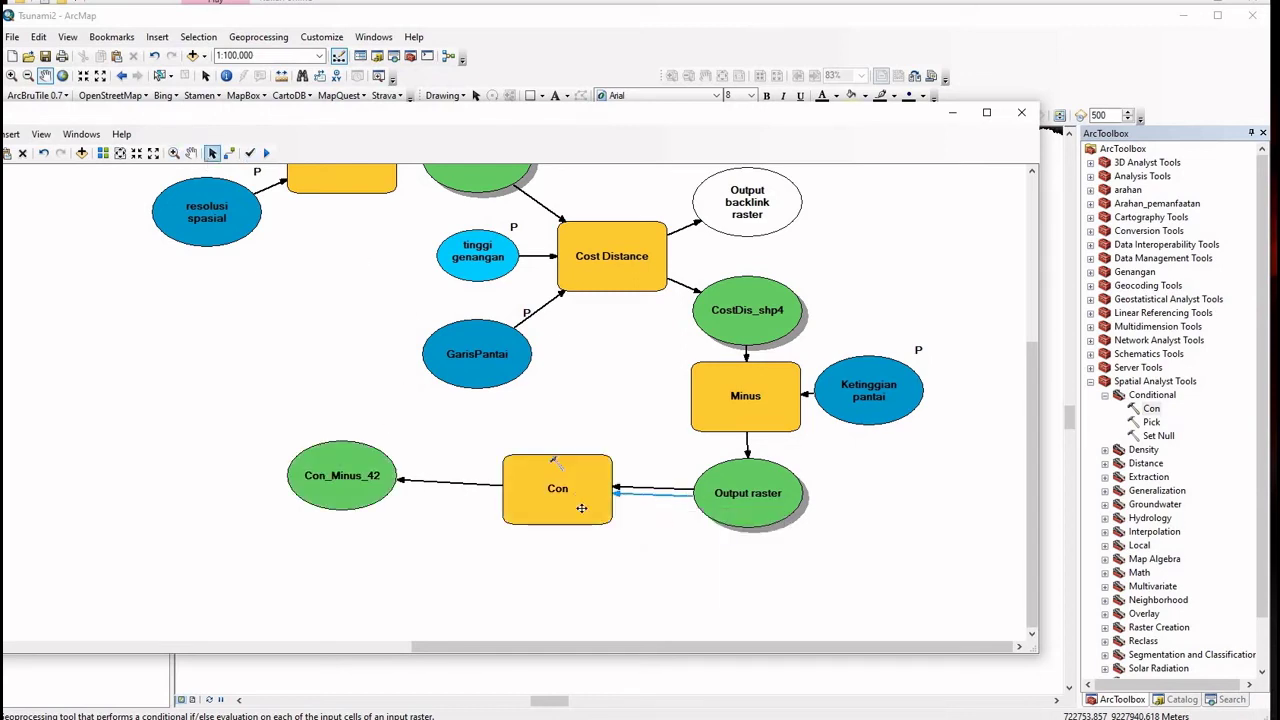
# Build the Con tool's conditional expression as value >= 0
pyautogui.click(575, 497)
pyautogui.doubleClick(575, 497)
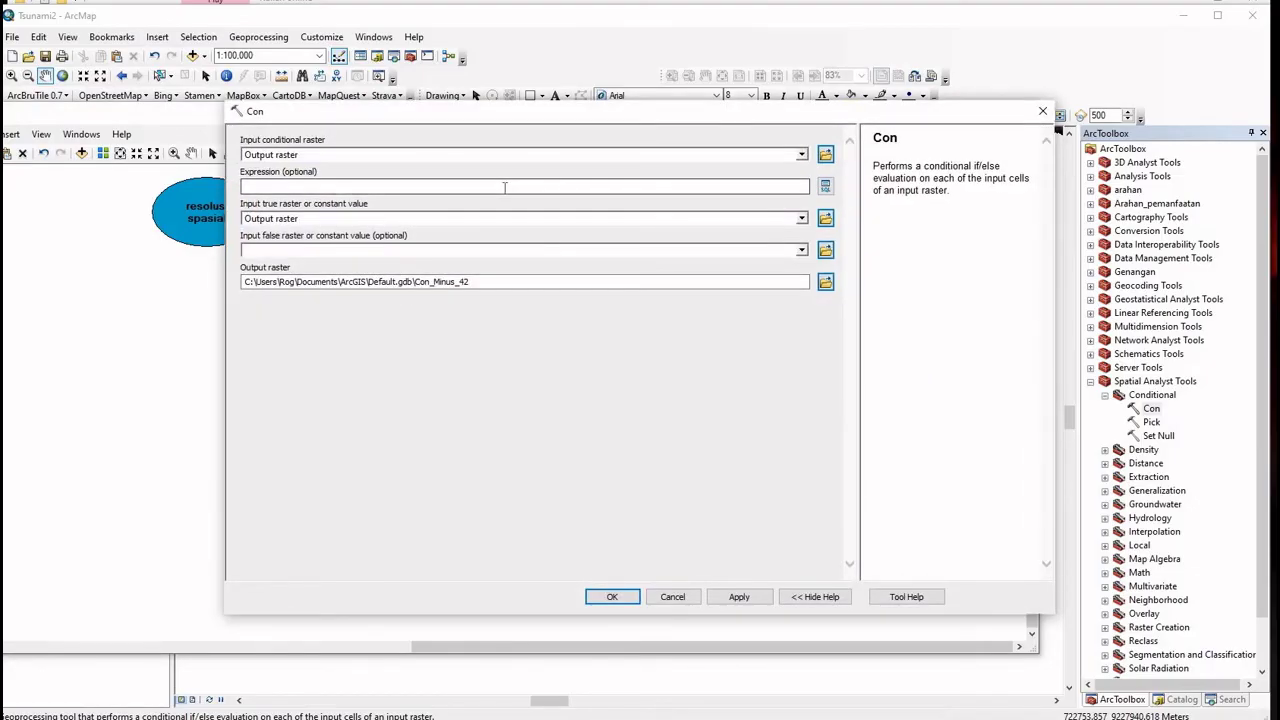
pyautogui.click(826, 187)
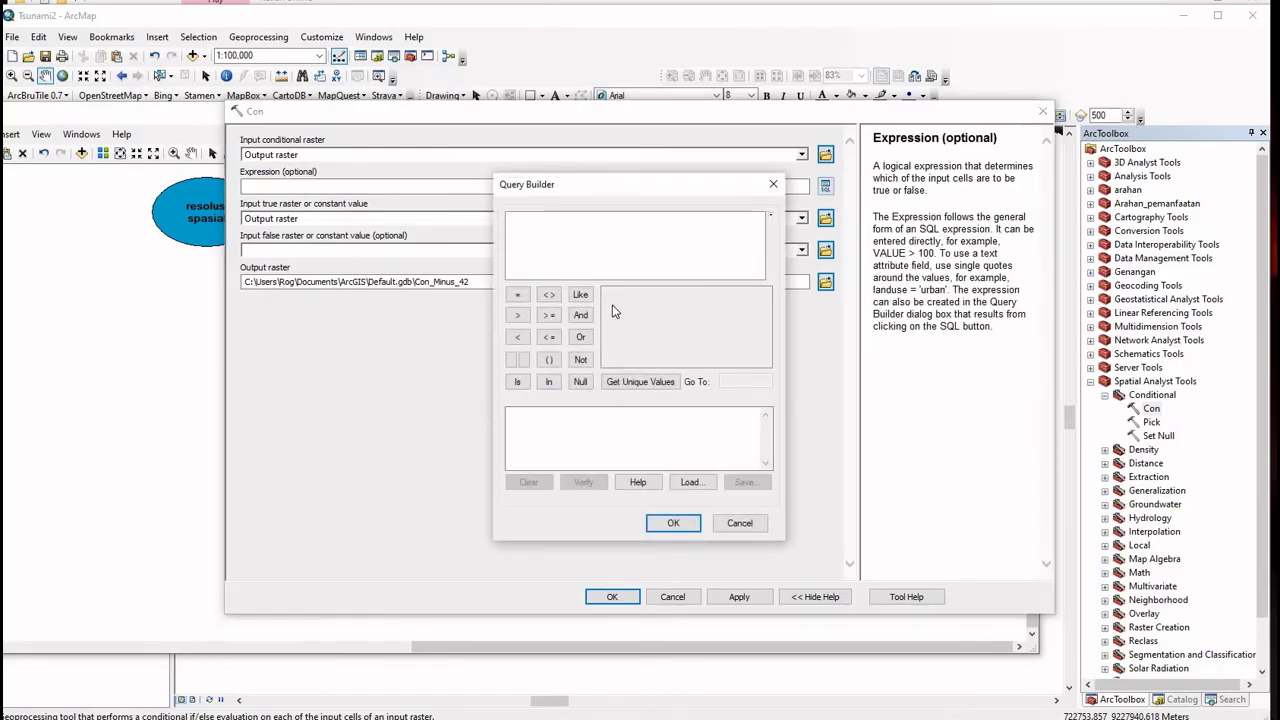
pyautogui.click(561, 422)
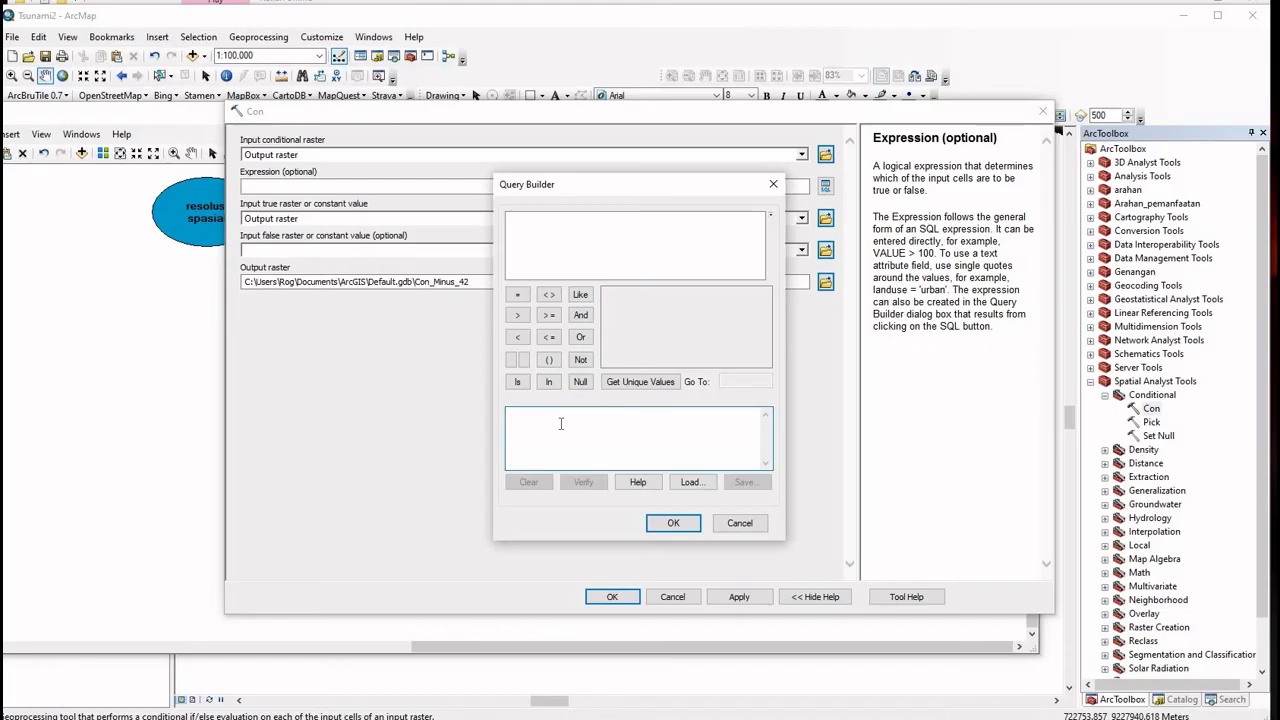
pyautogui.write('value')
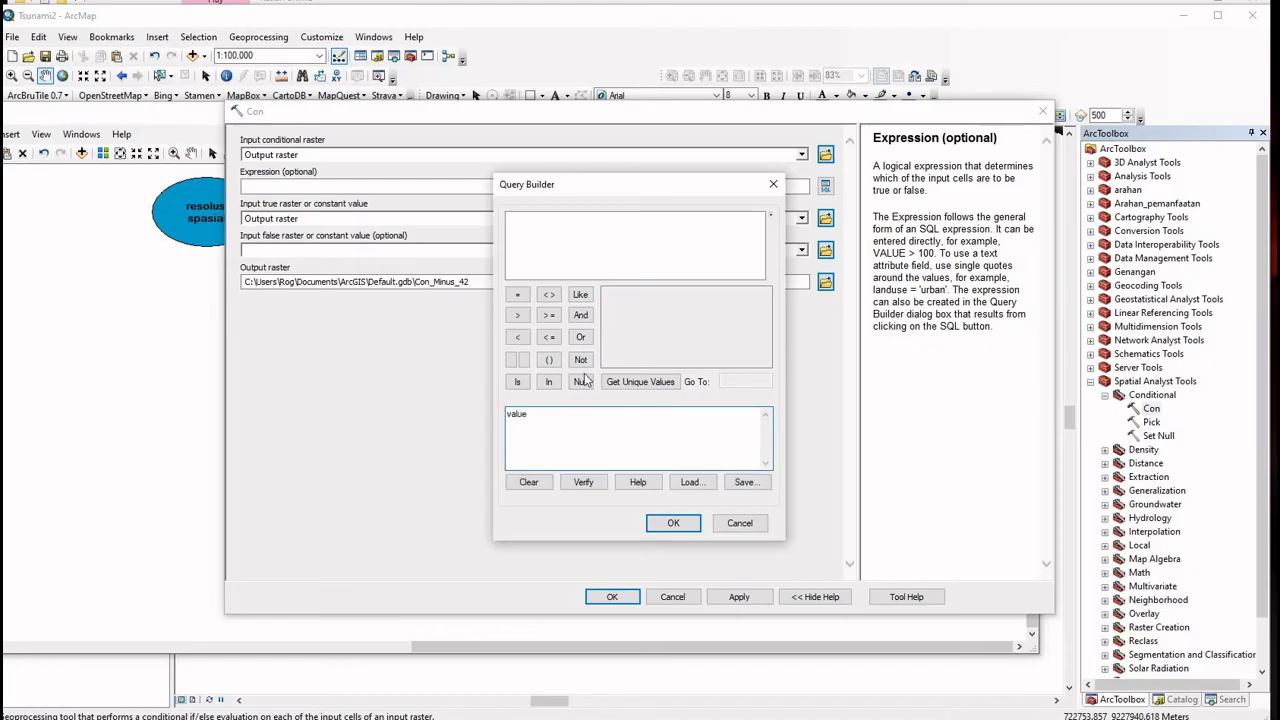
pyautogui.click(551, 314)
pyautogui.write('0')
pyautogui.click(688, 526)
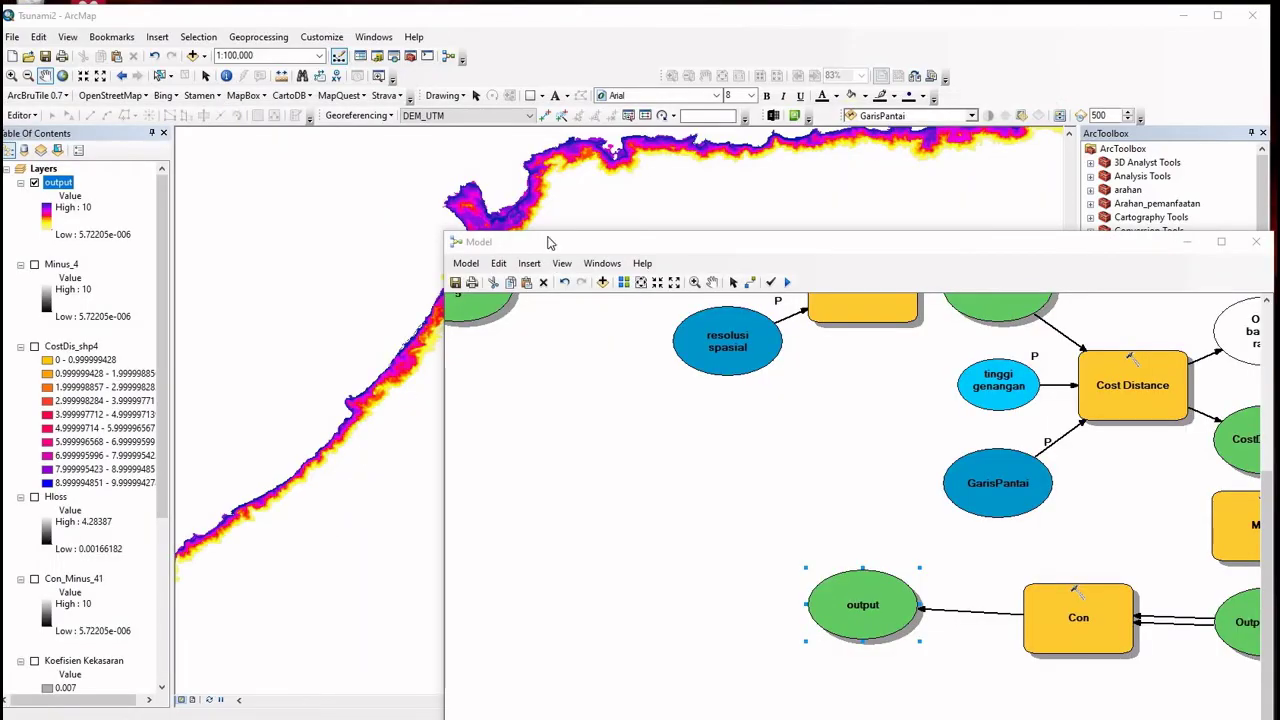
# Mark the Koefisien Kekasaran, Slope and max slope variables as model parameters
pyautogui.moveTo(600, 242); pyautogui.dragTo(652, 288)
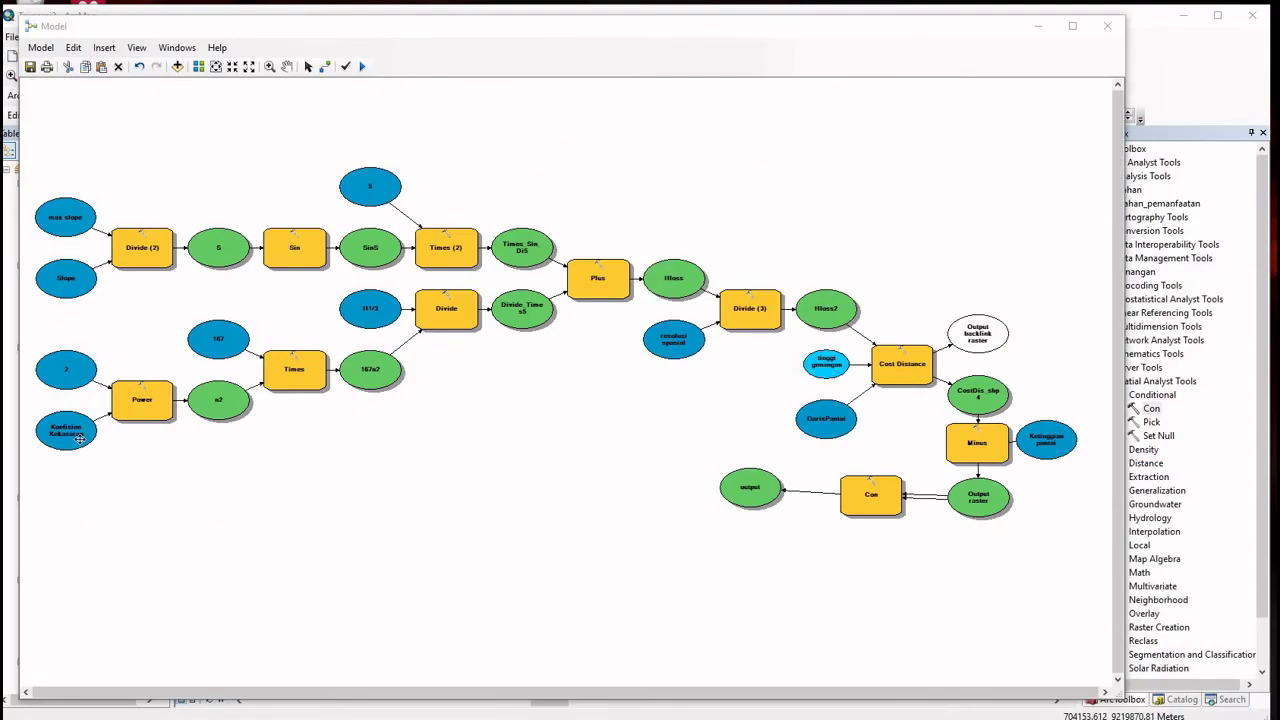
pyautogui.rightClick(81, 440)
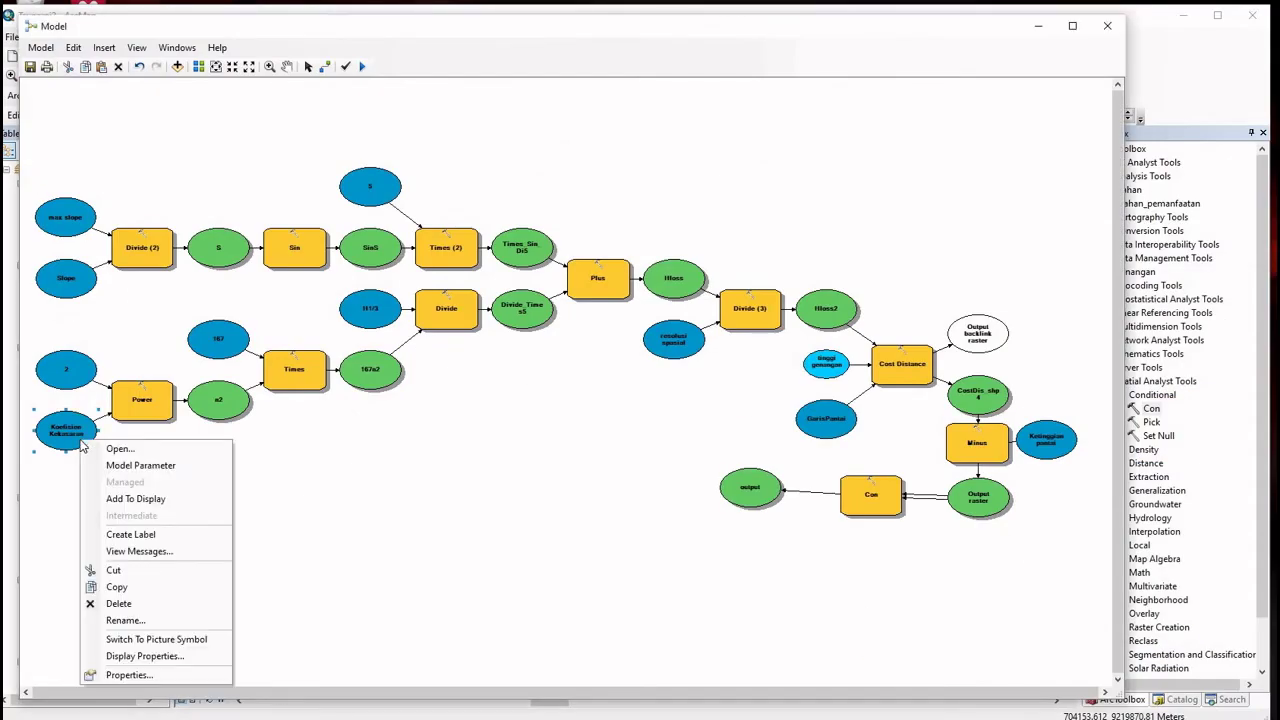
pyautogui.click(140, 466)
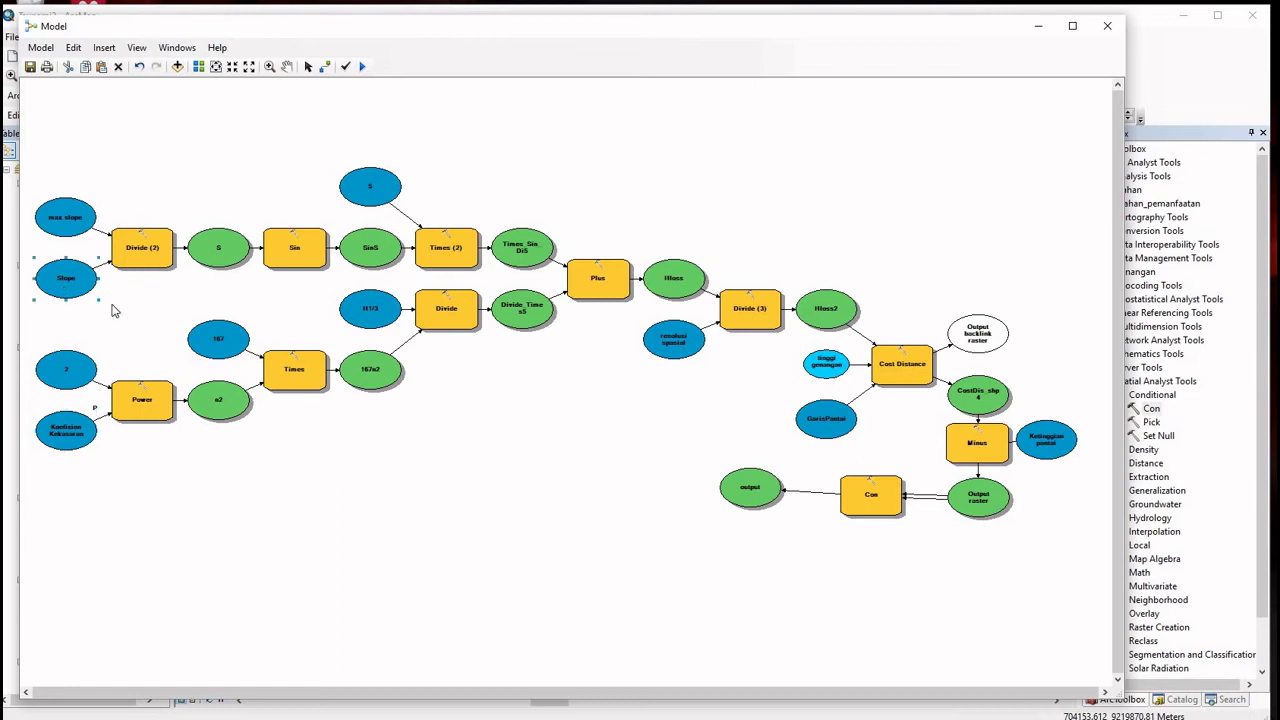
pyautogui.rightClick(64, 286)
pyautogui.click(115, 311)
pyautogui.rightClick(62, 222)
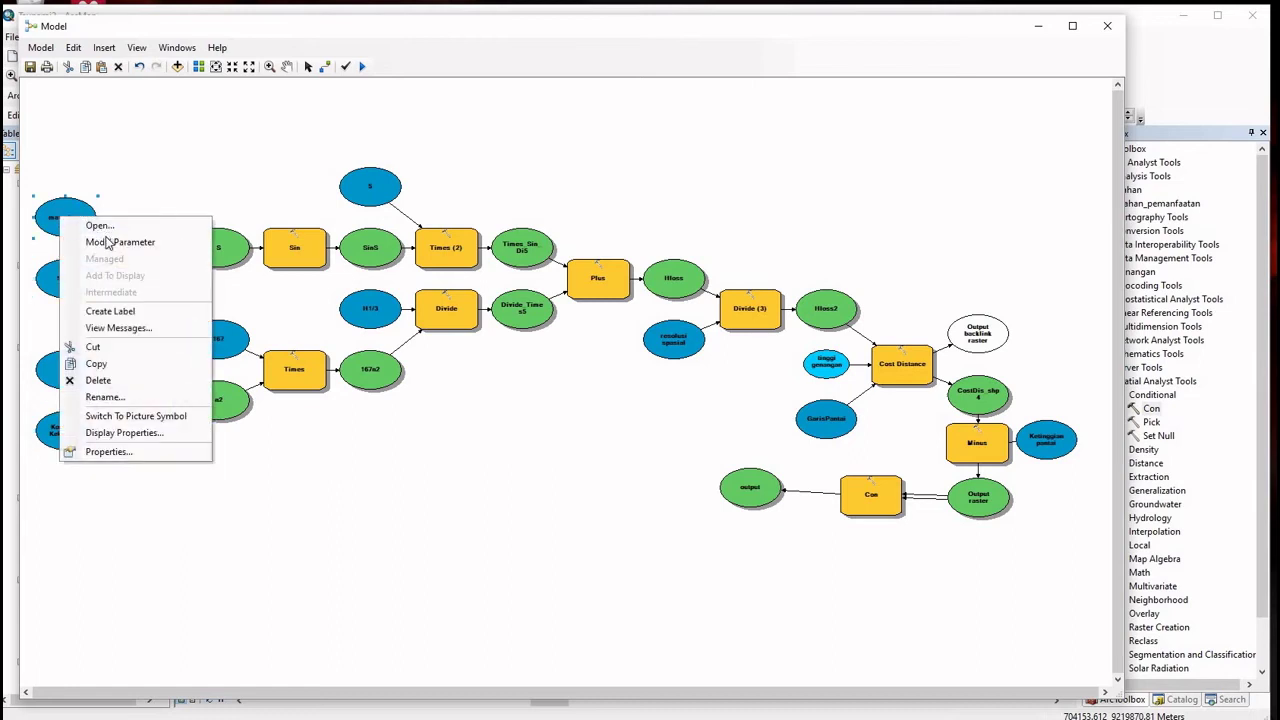
pyautogui.click(108, 243)
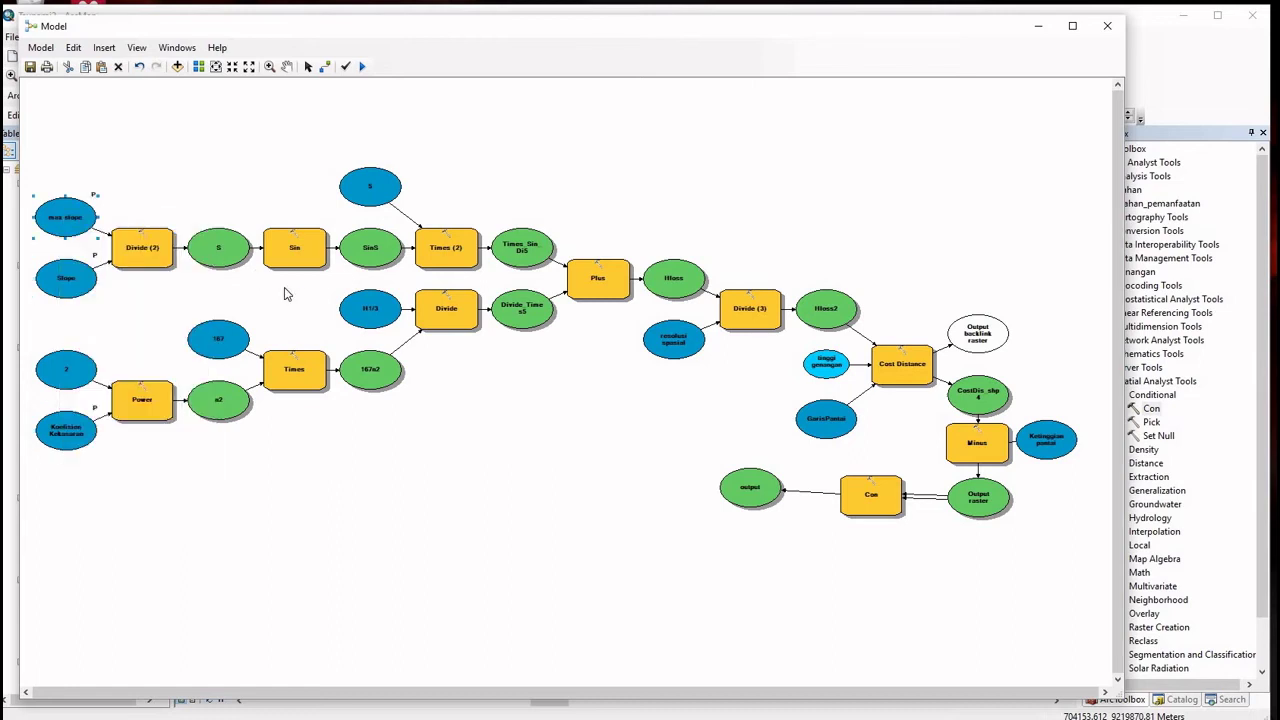
# Mark the H1/3, resolusi spasial and tinggi genangan variables as model parameters
pyautogui.rightClick(383, 316)
pyautogui.click(430, 336)
pyautogui.rightClick(678, 350)
pyautogui.click(825, 368)
pyautogui.rightClick(829, 372)
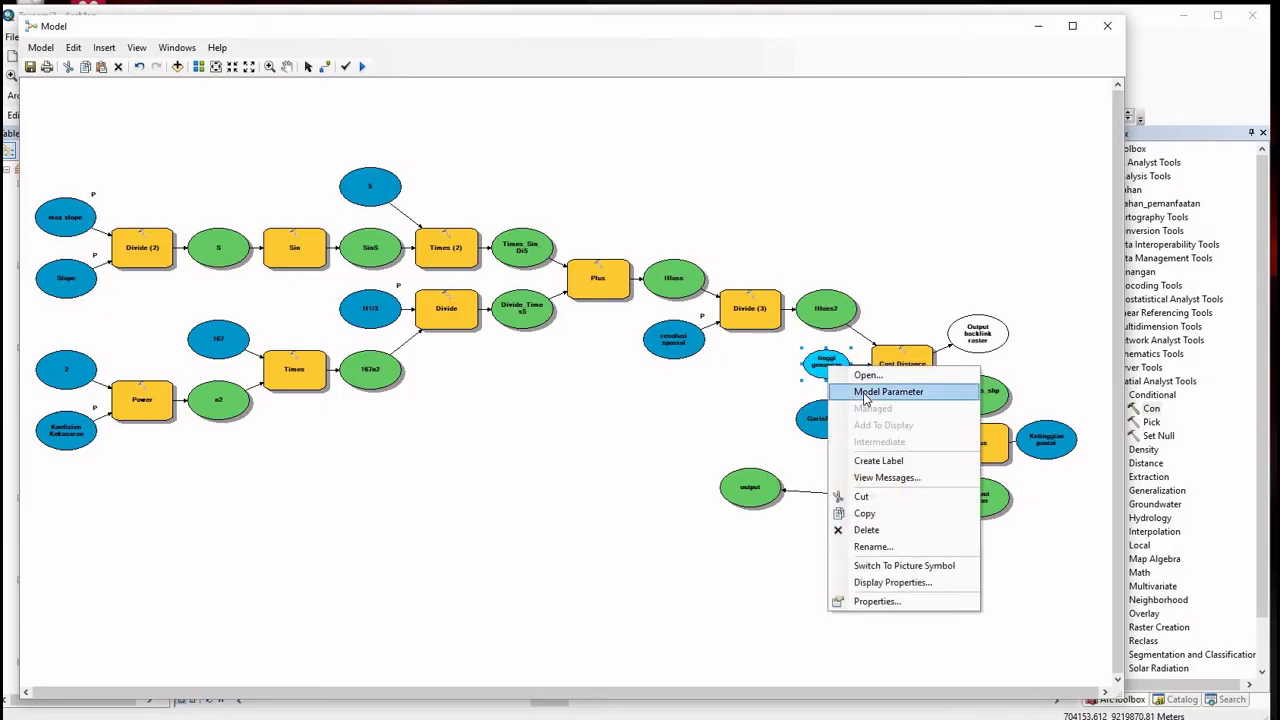
pyautogui.click(866, 396)
# Mark the GarisPantai, Ketinggian pantai and output variables as model parameters
pyautogui.rightClick(838, 430)
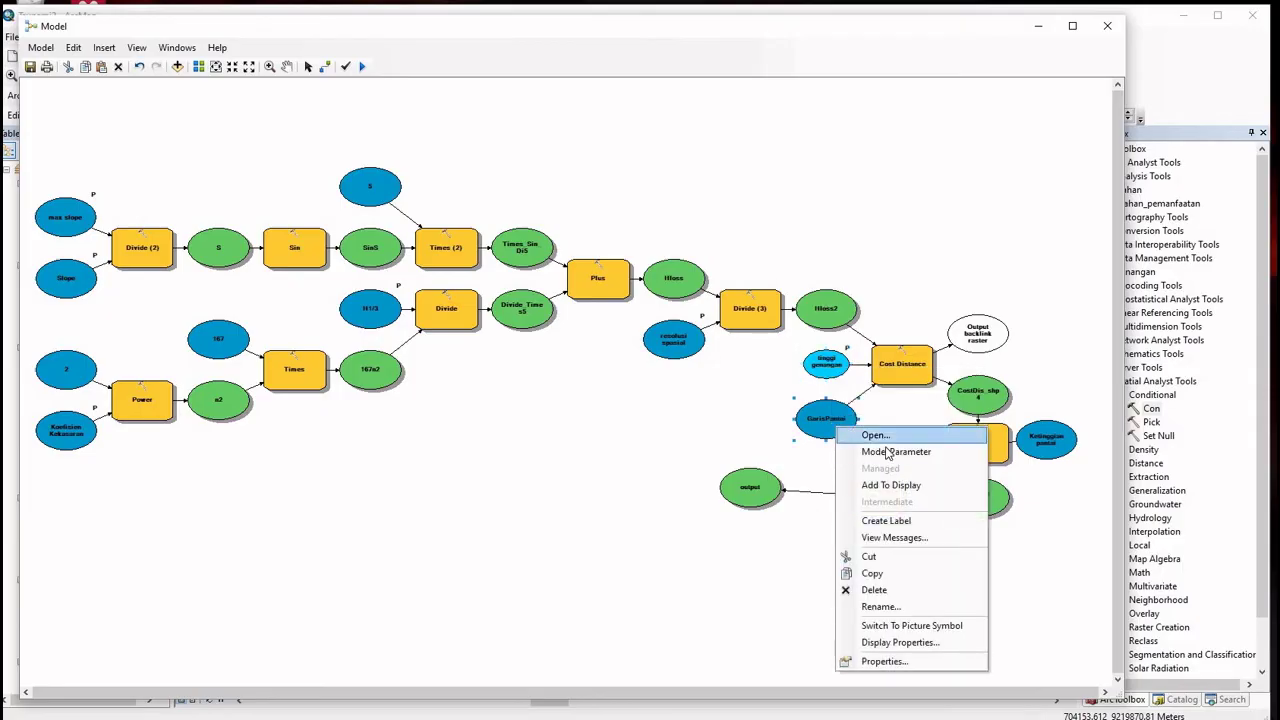
pyautogui.click(888, 449)
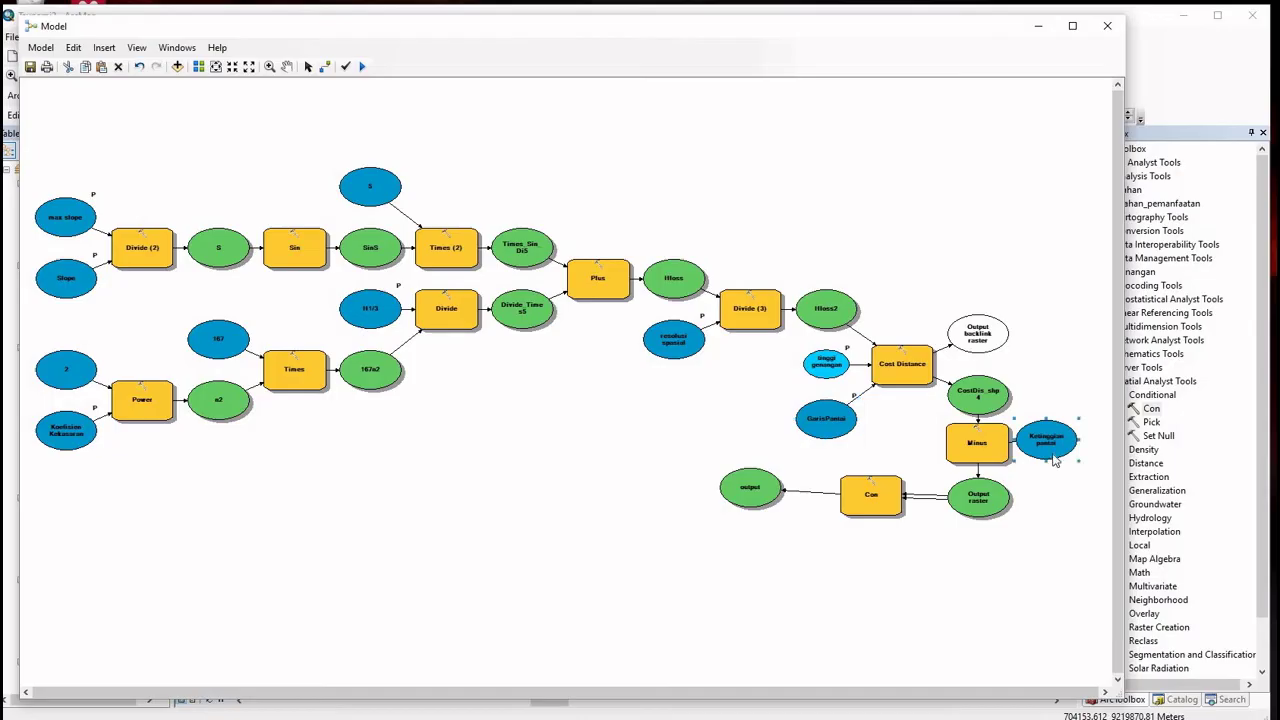
pyautogui.rightClick(1052, 454)
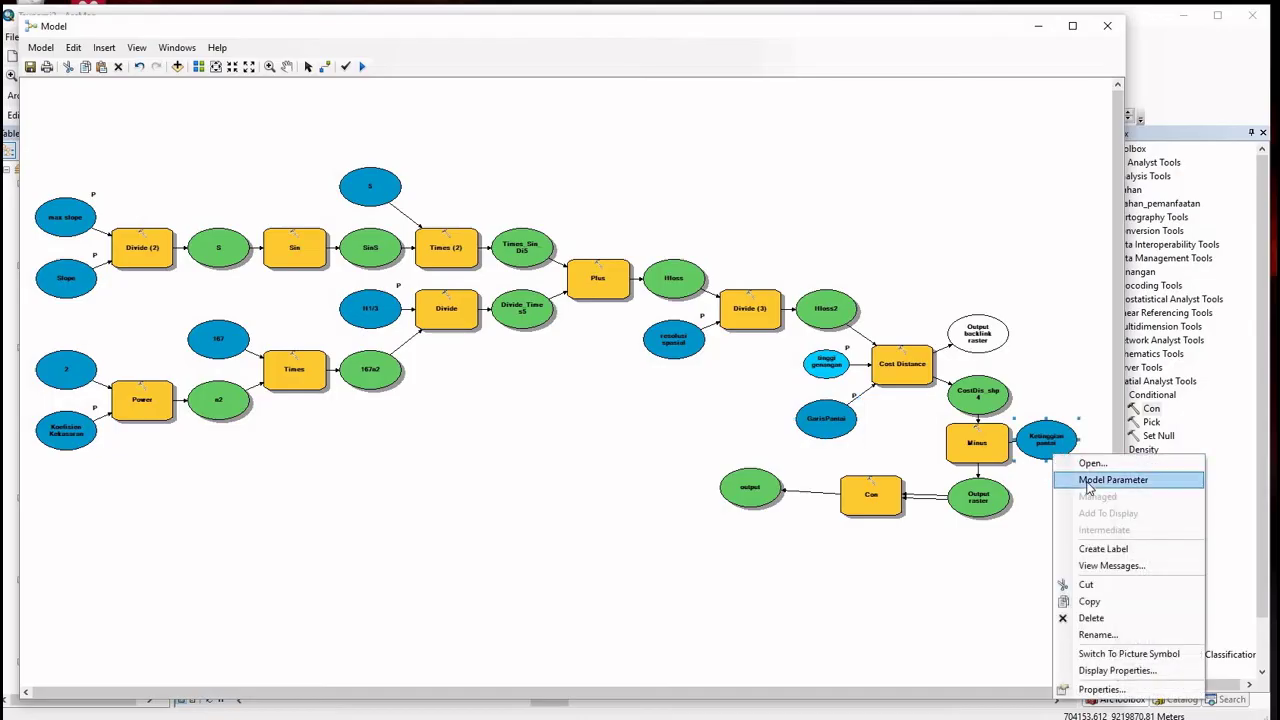
pyautogui.press('Return')
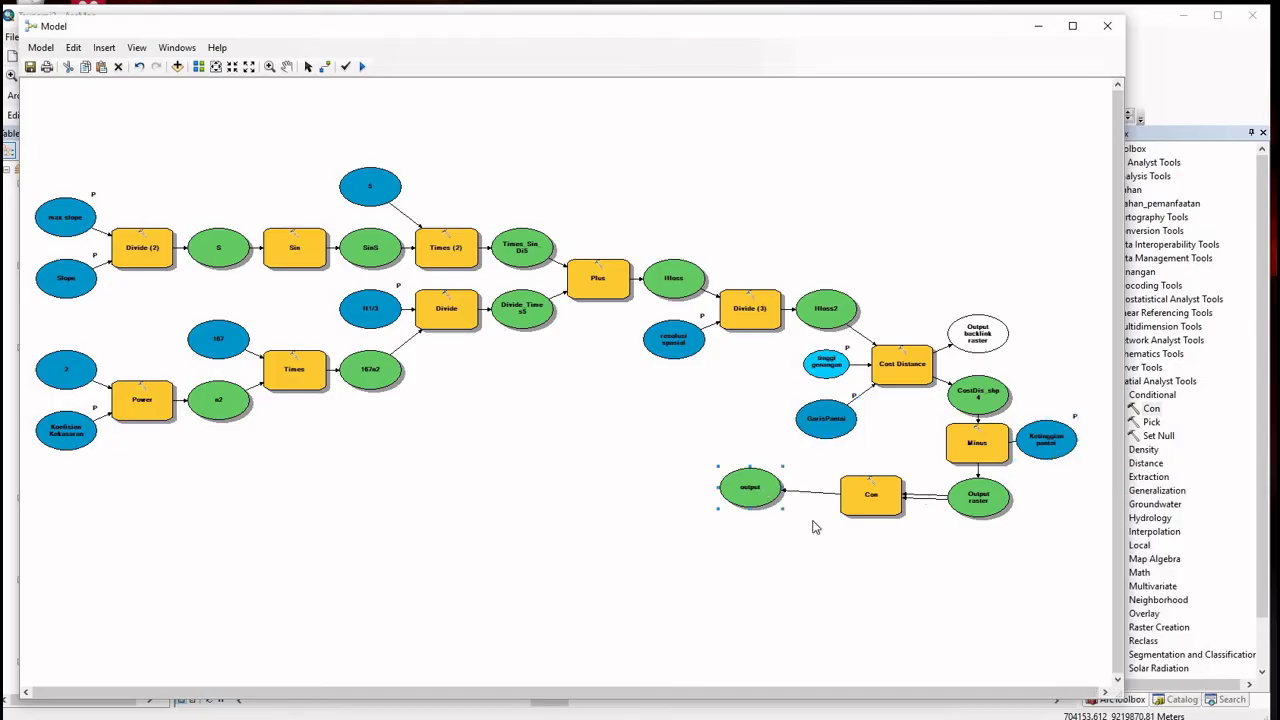
pyautogui.rightClick(766, 494)
pyautogui.click(828, 521)
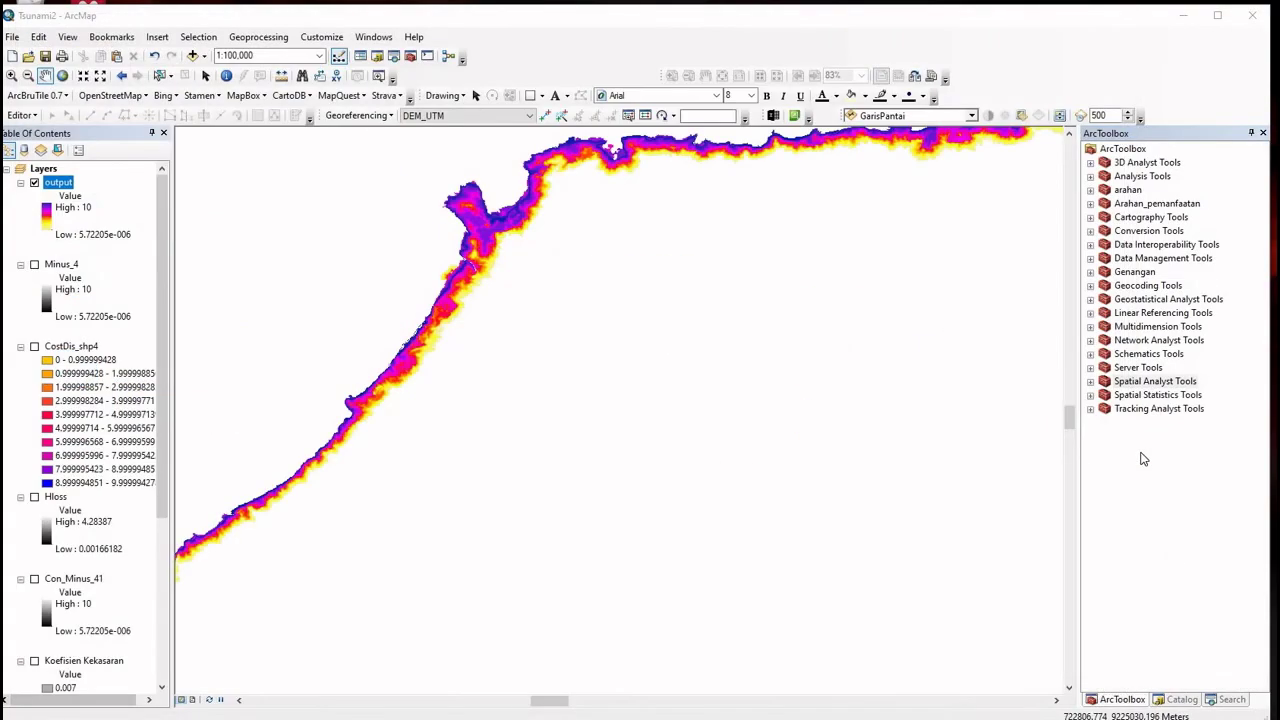
# Add the TSUNAMI.tbx toolbox from the Tsunami folder to ArcToolbox
pyautogui.click(1155, 381)
pyautogui.rightClick(1143, 454)
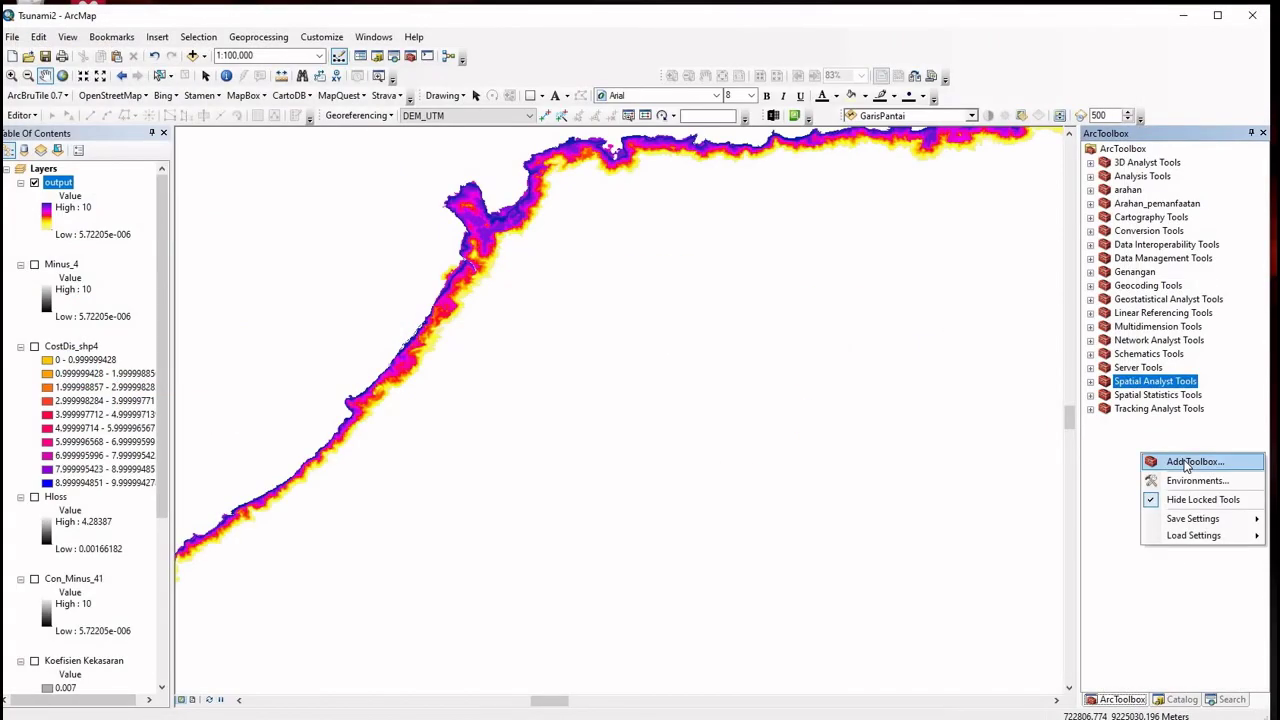
pyautogui.click(1187, 464)
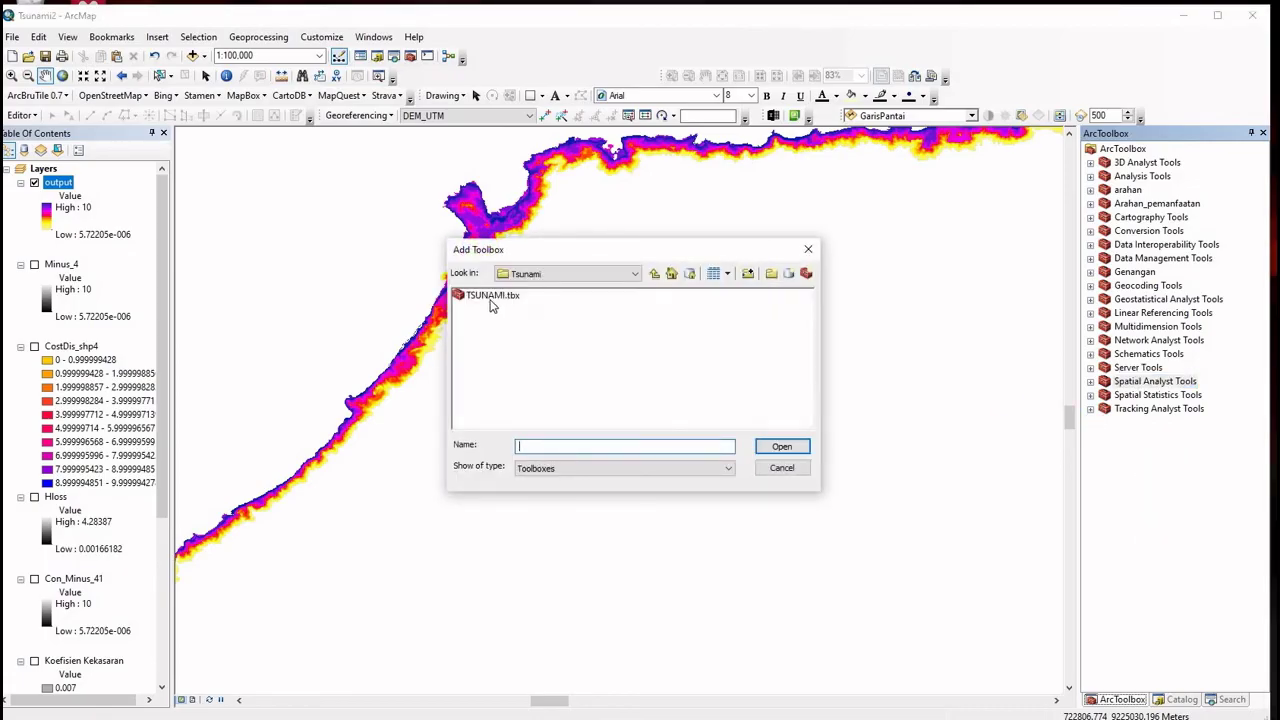
pyautogui.click(489, 298)
pyautogui.click(780, 446)
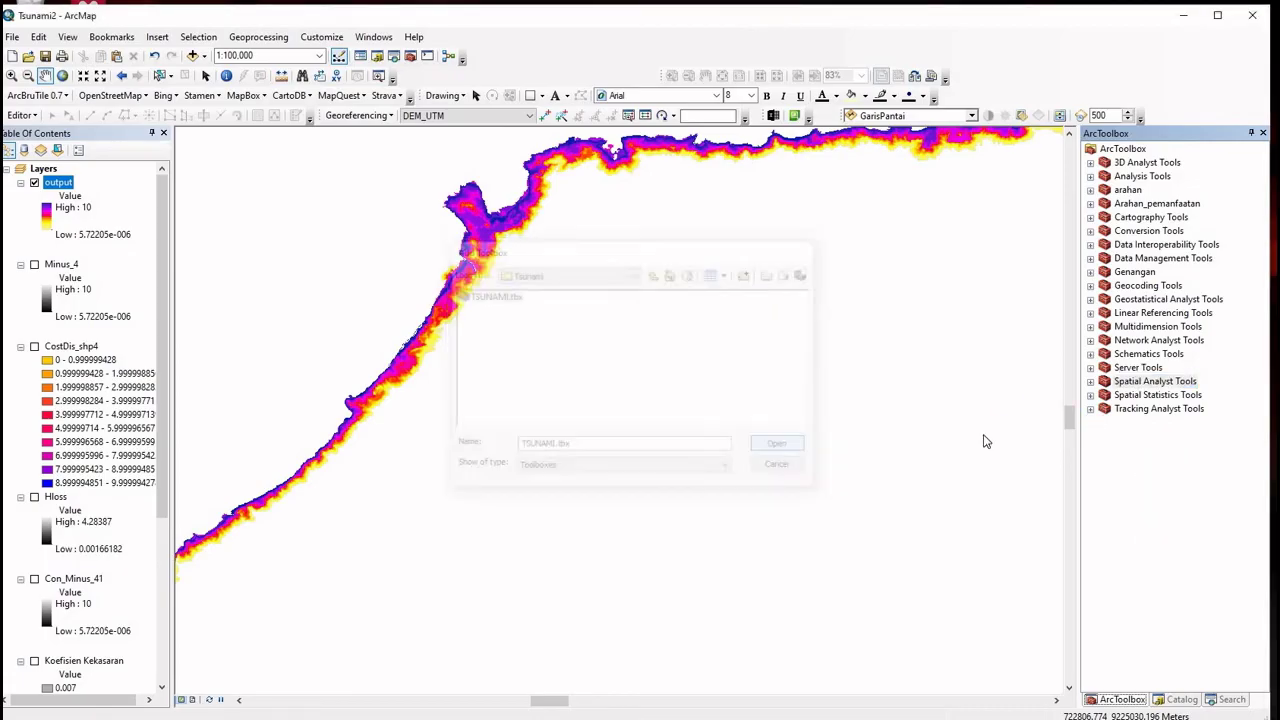
# Open the Model tool in the TSUNAMI toolbox and set its H1/3 parameter to 15
pyautogui.doubleClick(1133, 423)
pyautogui.doubleClick(1140, 436)
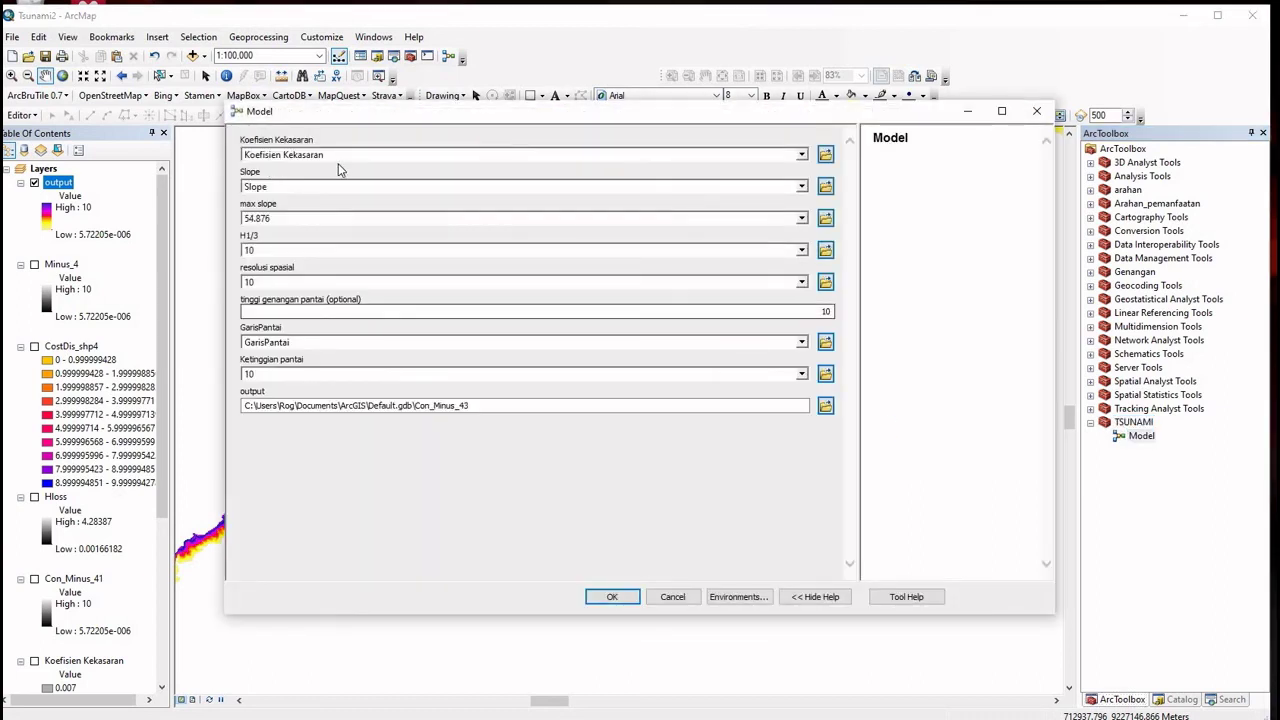
pyautogui.click(803, 156)
pyautogui.click(803, 156)
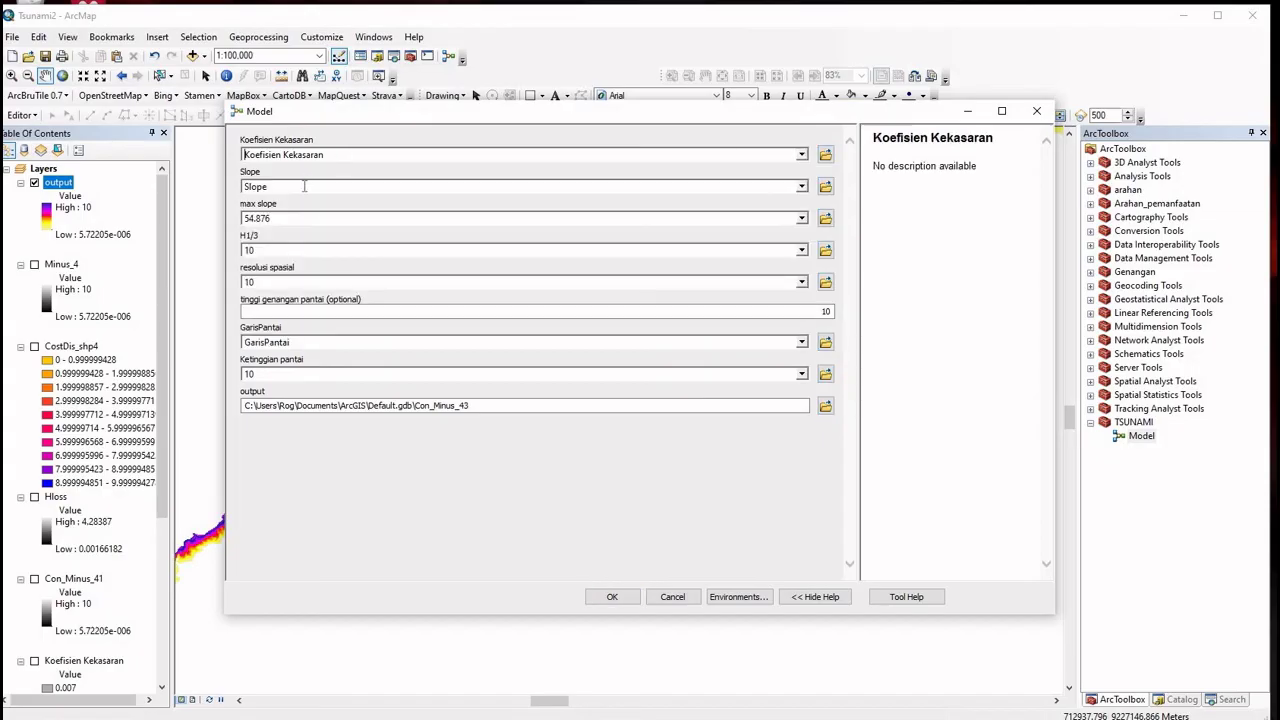
pyautogui.click(248, 221)
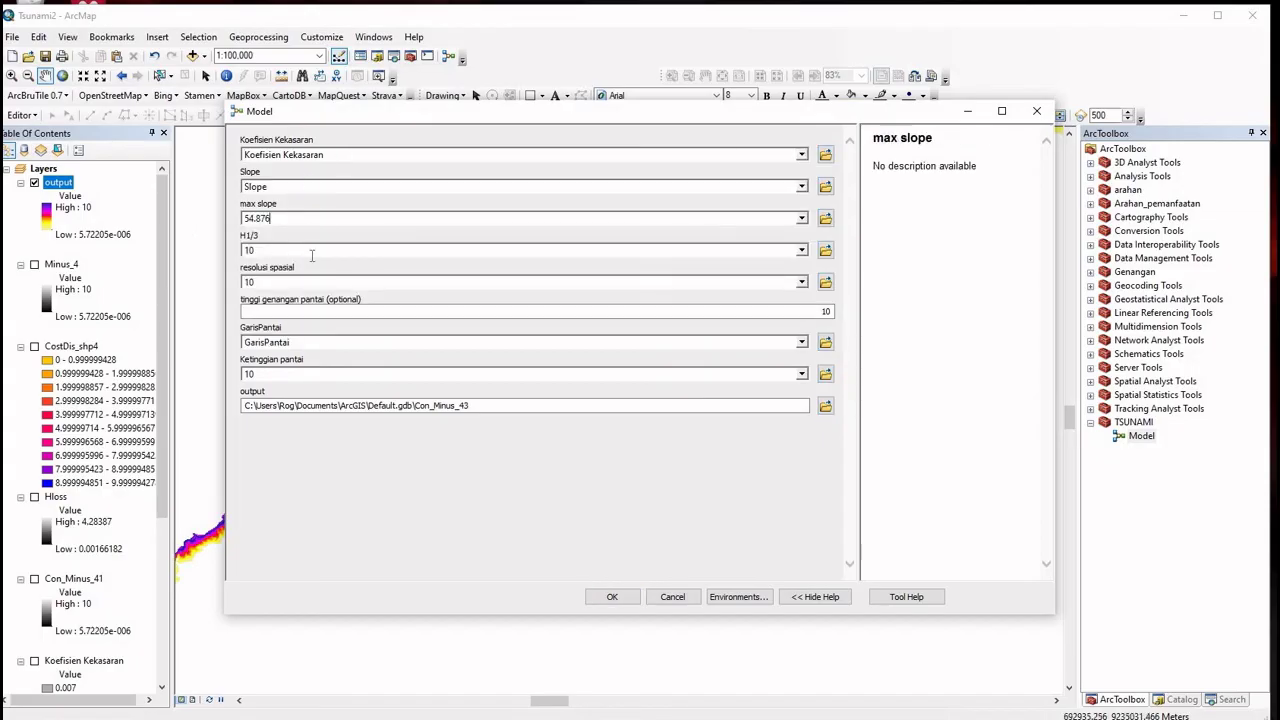
pyautogui.click(298, 252)
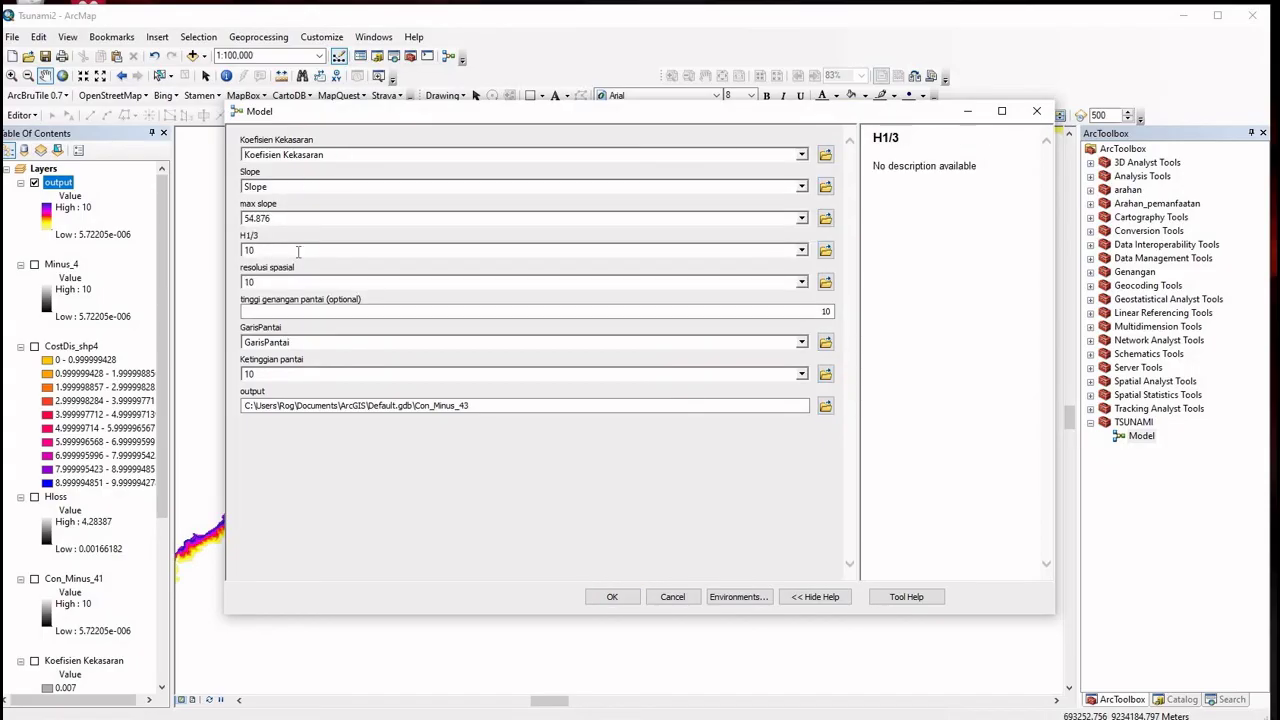
pyautogui.doubleClick(243, 252)
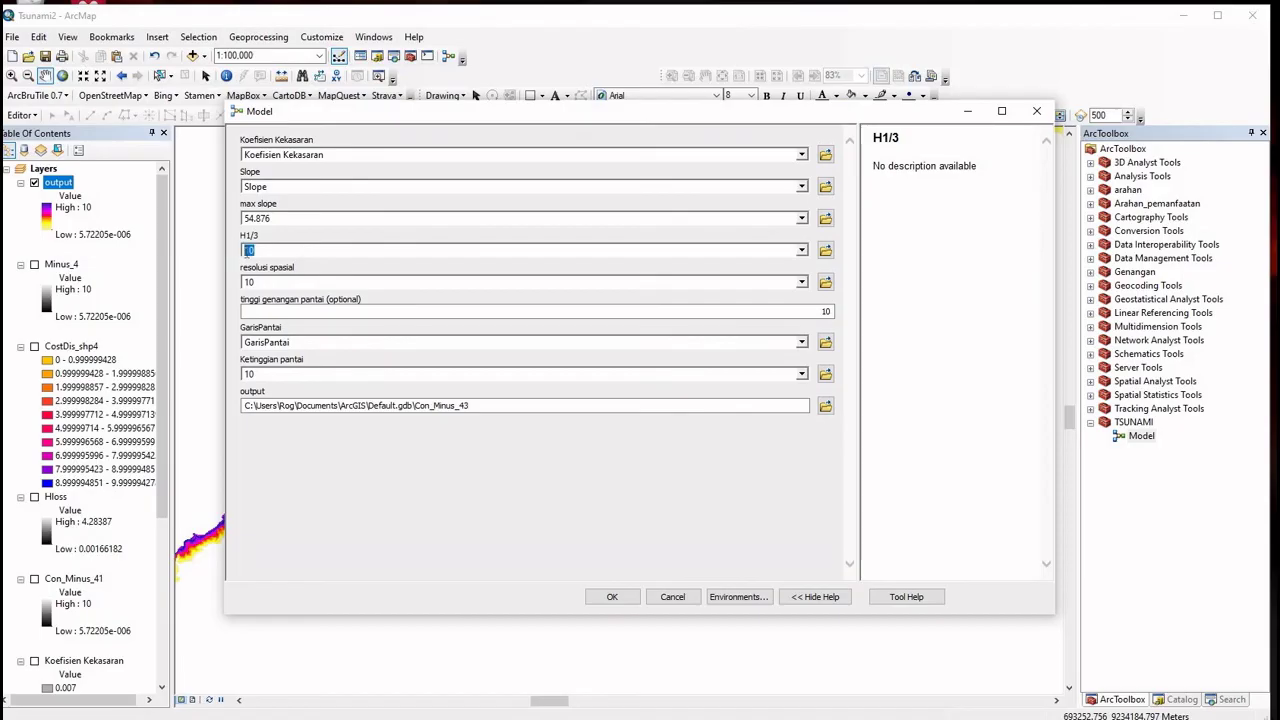
pyautogui.write('15')
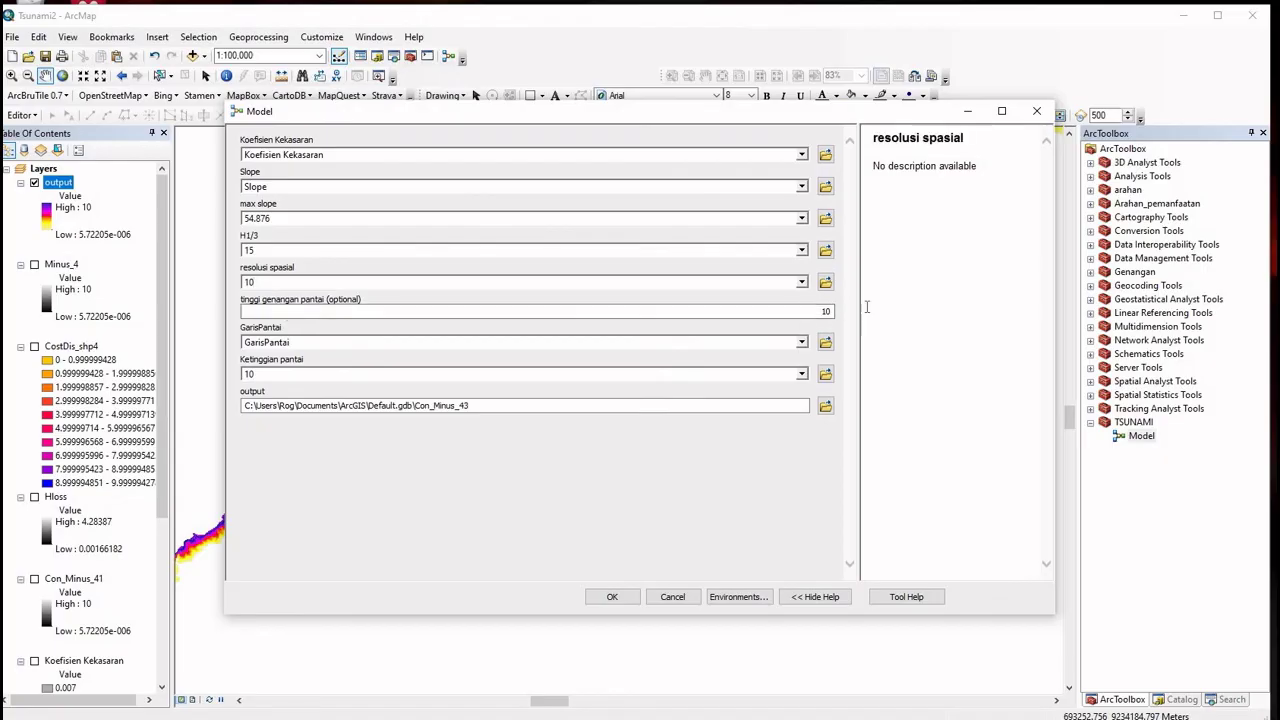
# Set tinggi genangan pantai and Ketinggian pantai to 15 and run the model with output Con_Minus_43
pyautogui.press('Tab')
pyautogui.write('15')
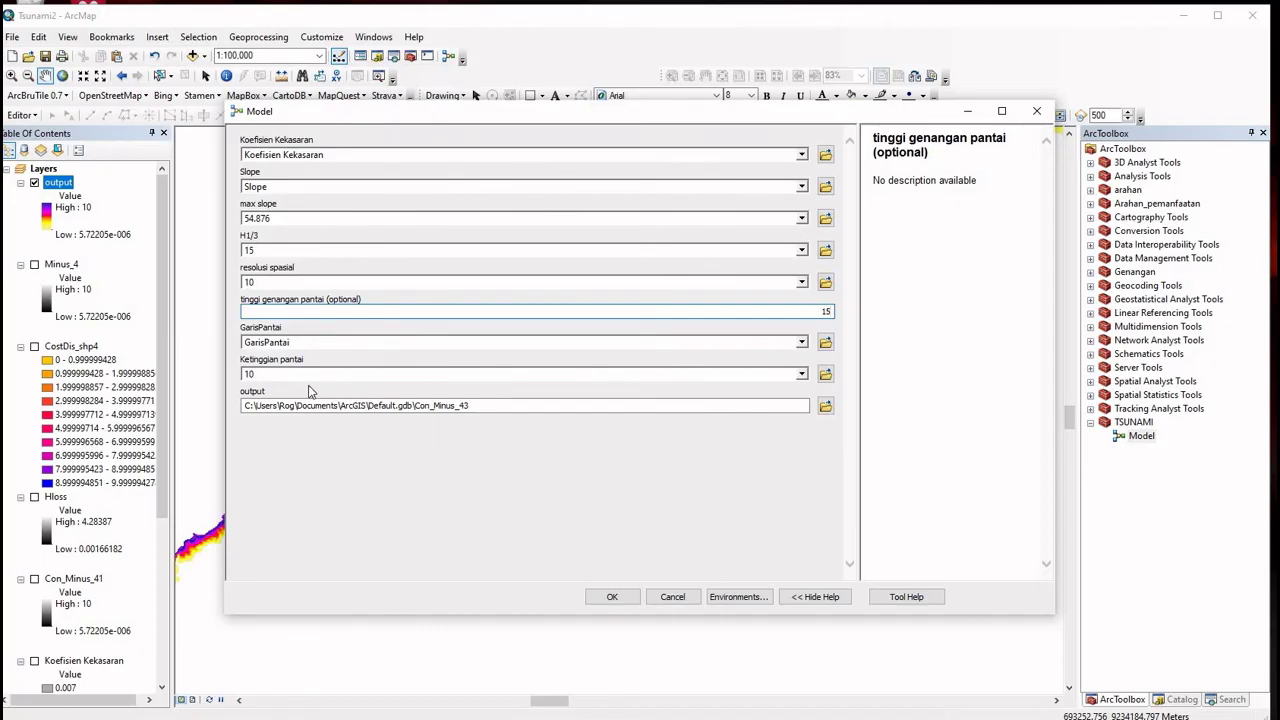
pyautogui.doubleClick(243, 374)
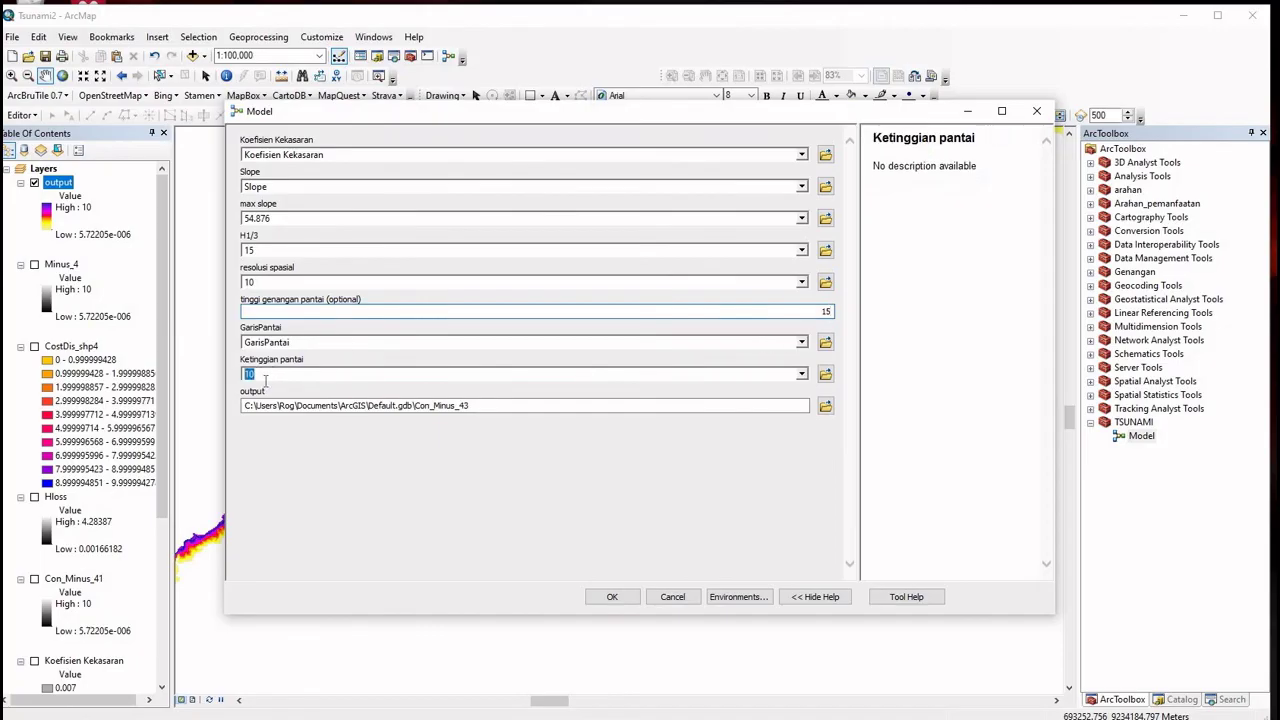
pyautogui.write('15')
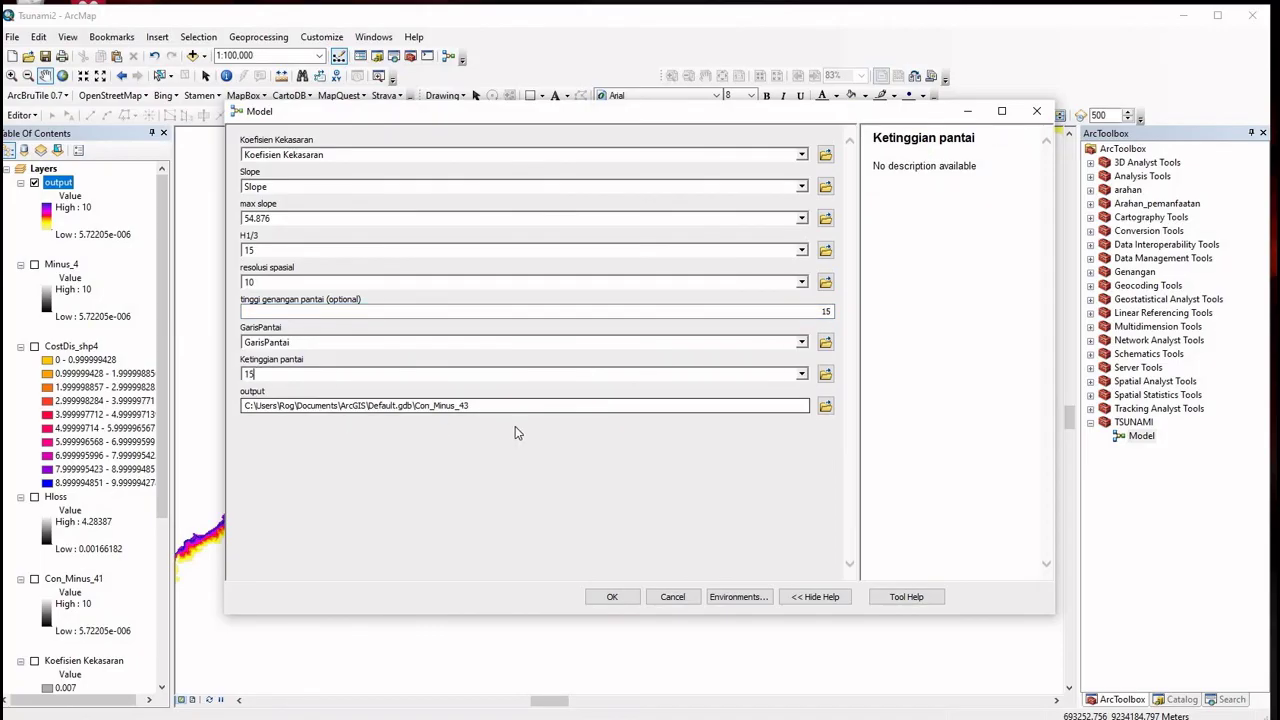
pyautogui.click(617, 597)
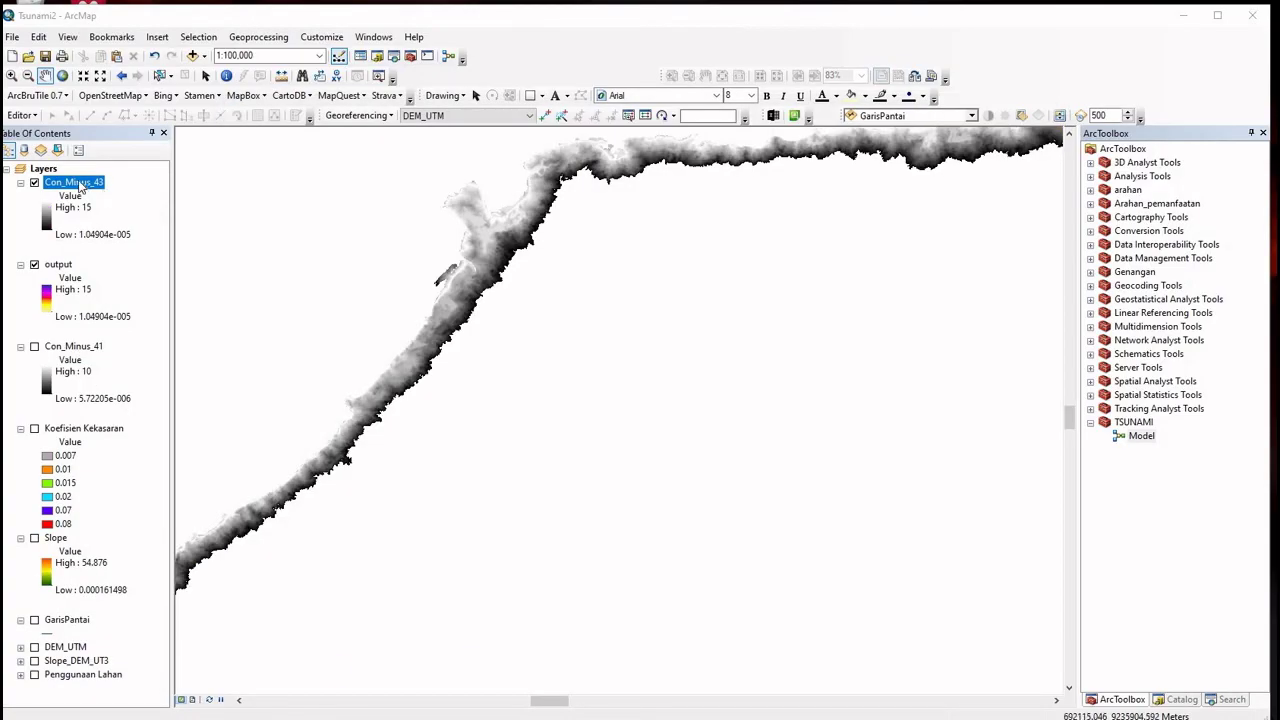
# Symbolize the Con_Minus_43 layer with the stretched green-yellow-red color ramp
pyautogui.rightClick(80, 187)
pyautogui.click(150, 403)
pyautogui.click(807, 365)
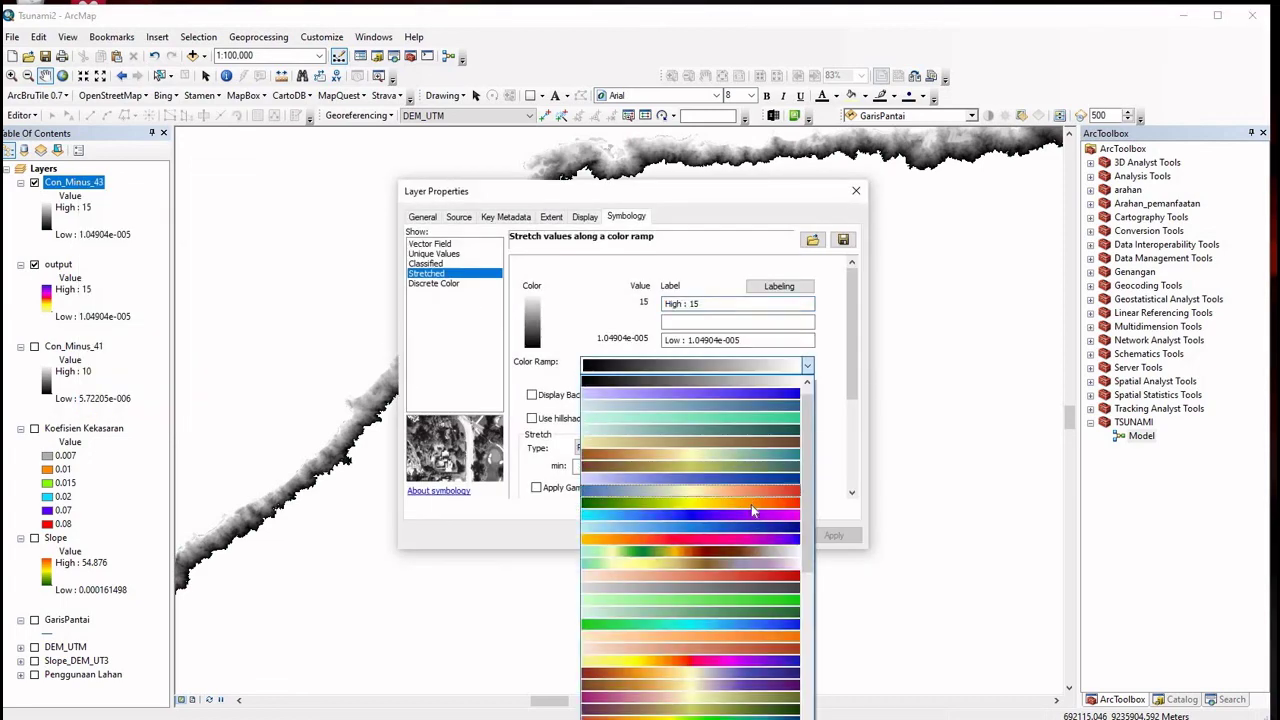
pyautogui.click(751, 504)
pyautogui.click(710, 535)
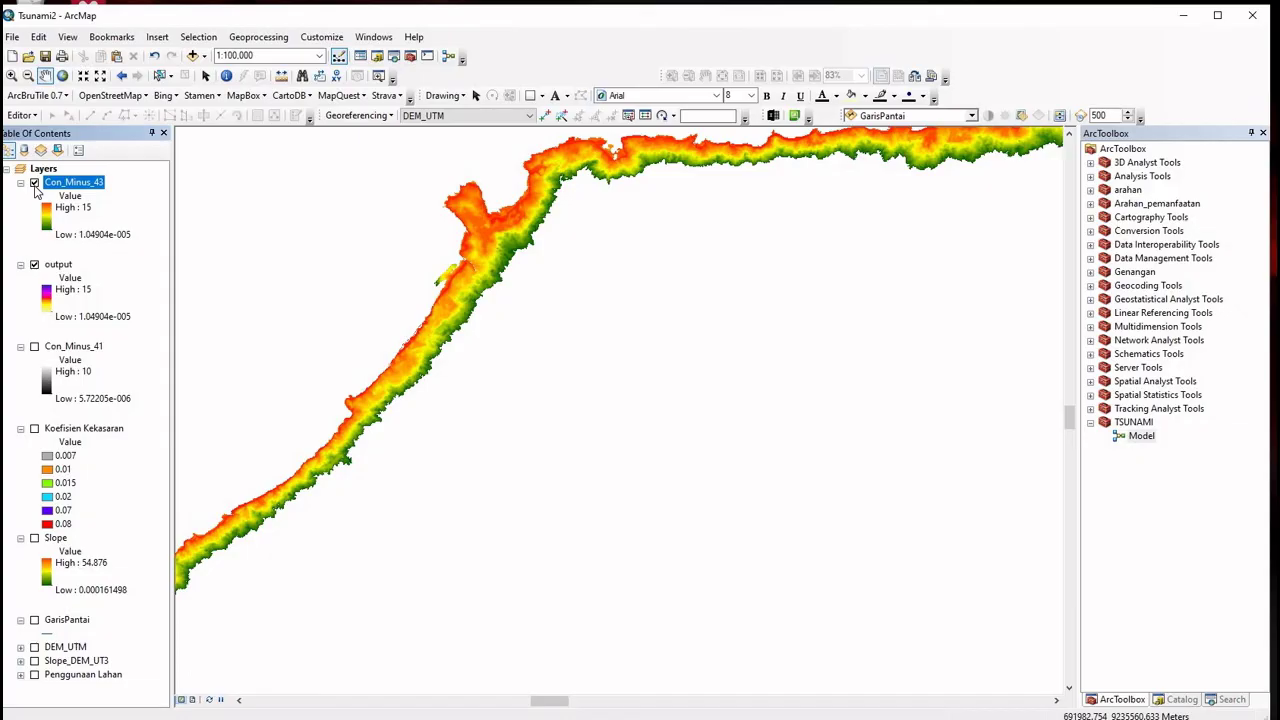
# Display Con_Minus_41 instead of the output layer and place Con_Minus_43 directly beneath it in the layer order
pyautogui.click(34, 264)
pyautogui.click(34, 346)
pyautogui.click(34, 182)
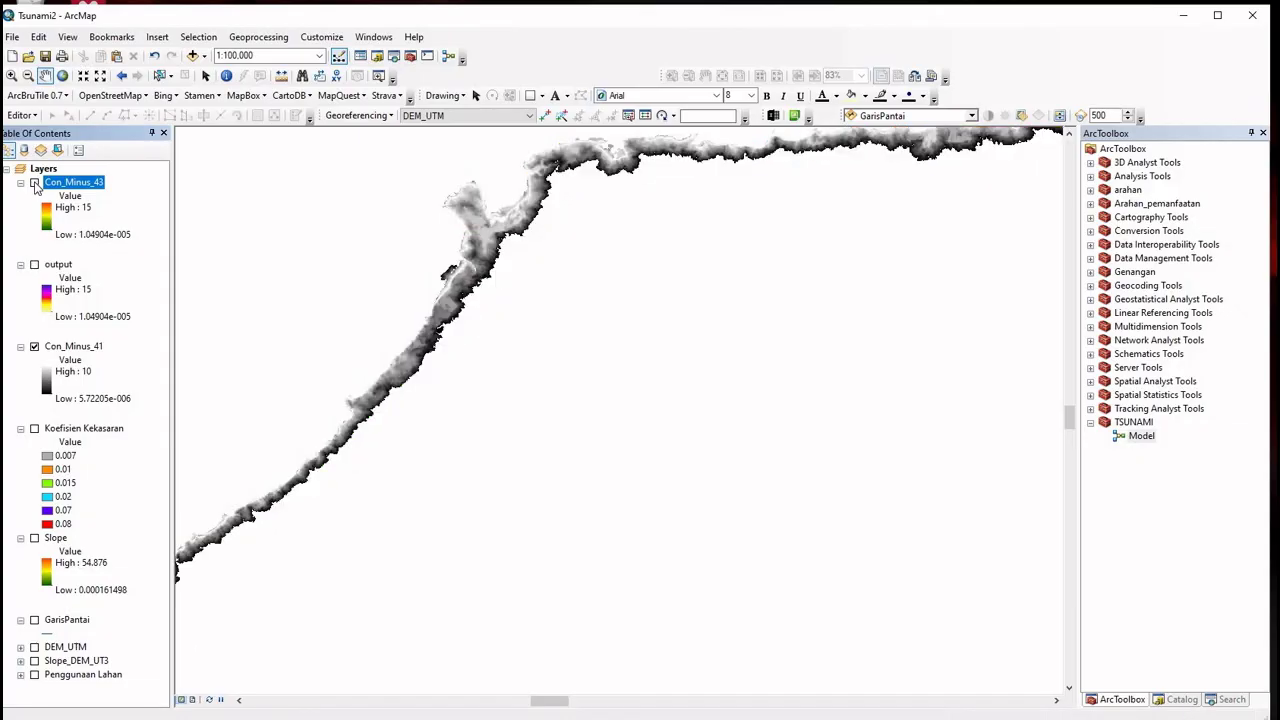
pyautogui.click(34, 183)
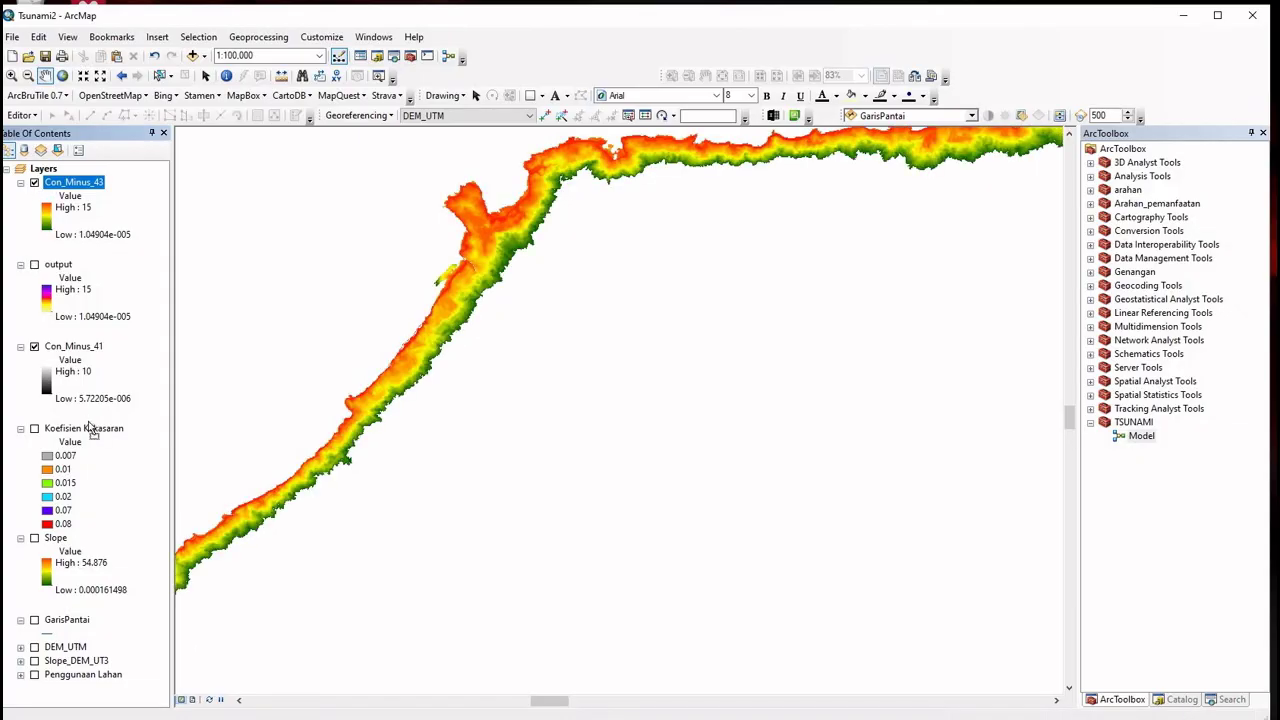
pyautogui.moveTo(88, 428); pyautogui.dragTo(88, 424)
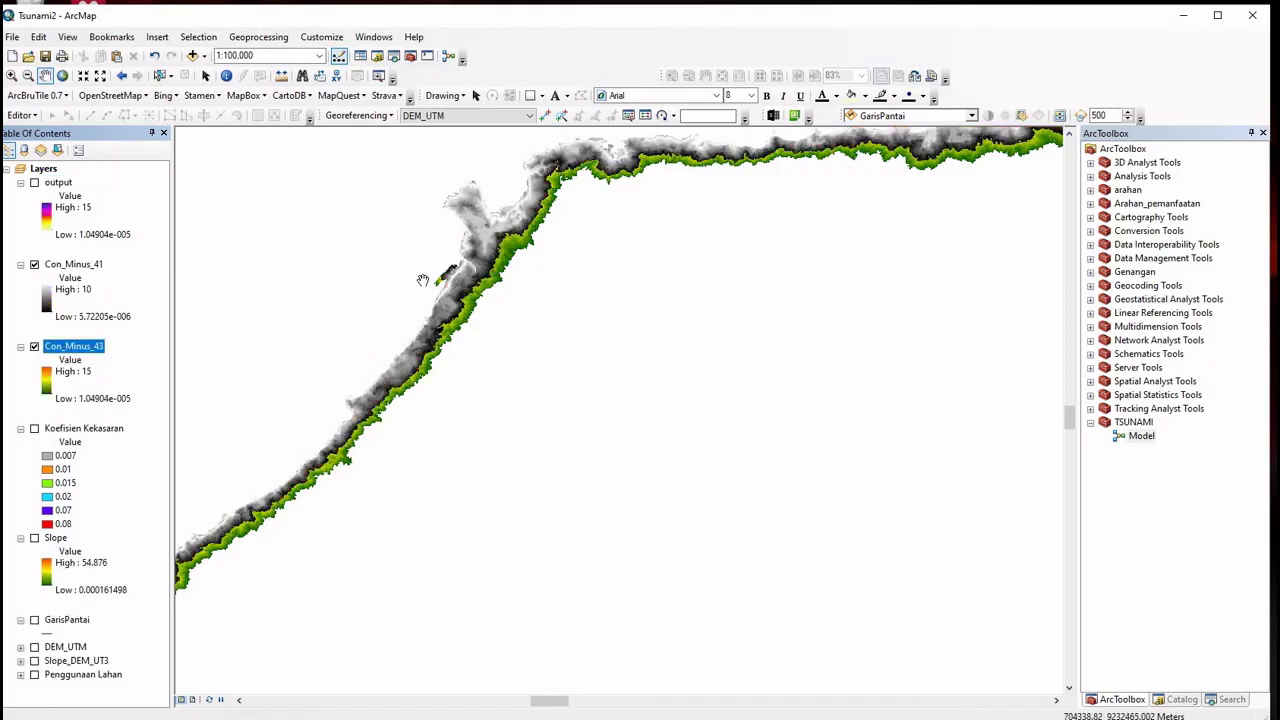